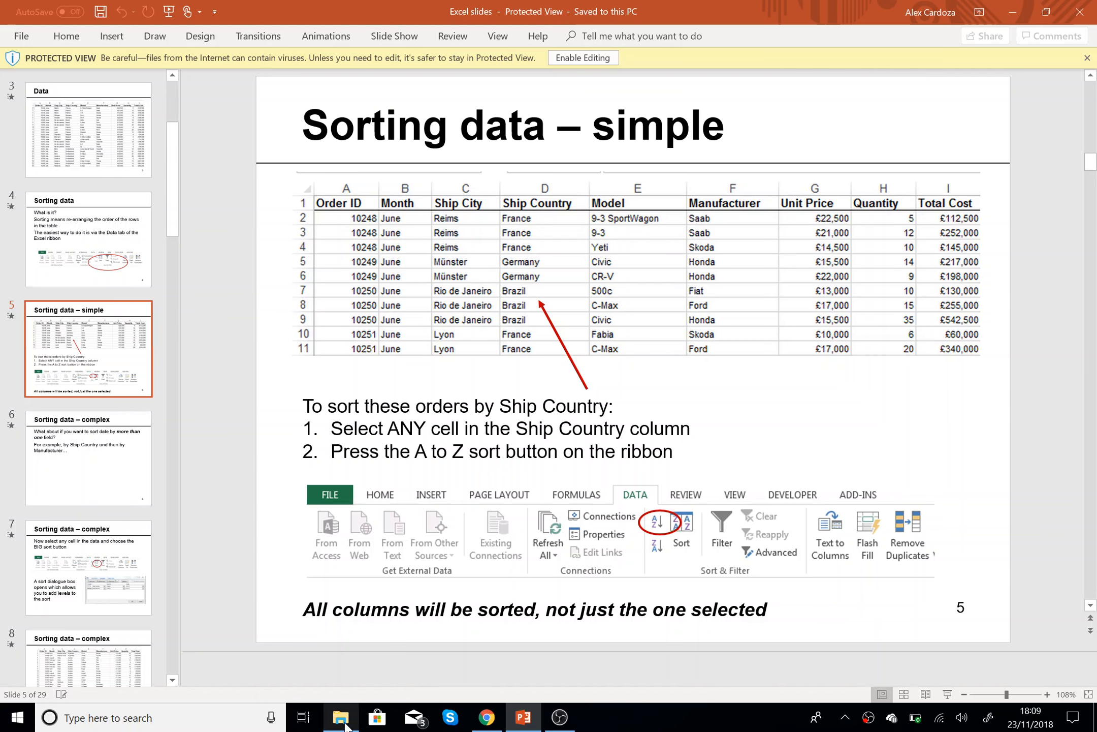
- Open the Excel Data Set workbook and go to the beginning of the Sort and Filter sheet
{"action": "left_click", "coordinate": [345, 722]}
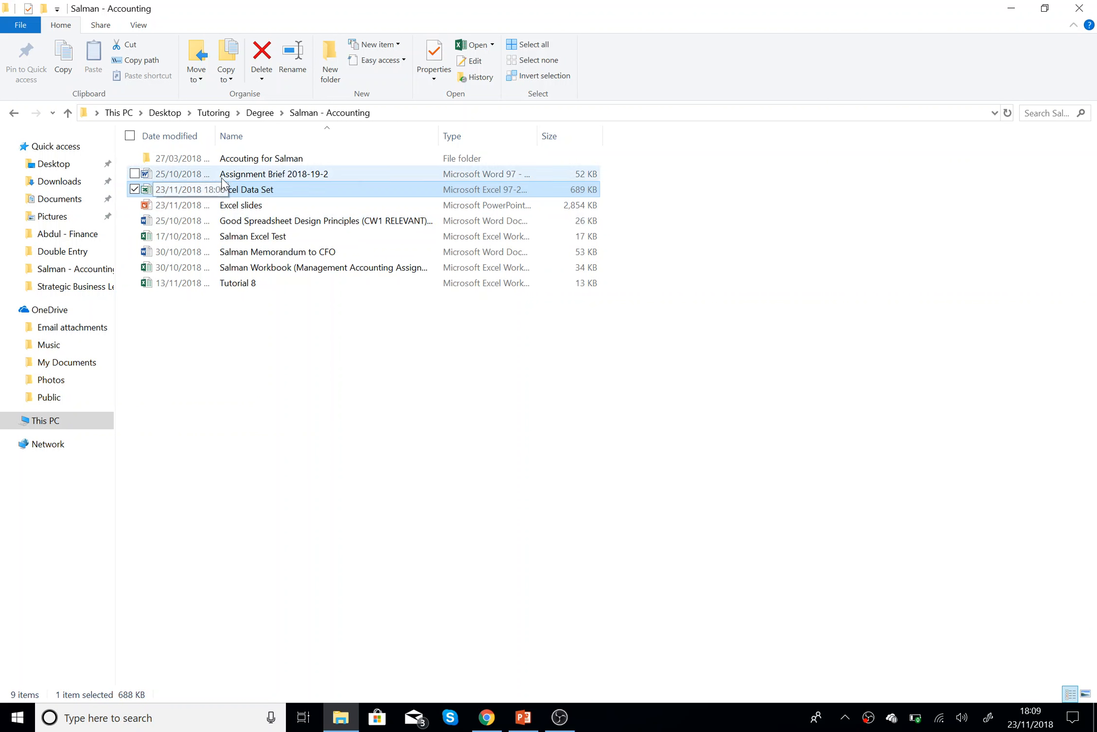
{"action": "double_click", "coordinate": [254, 189]}
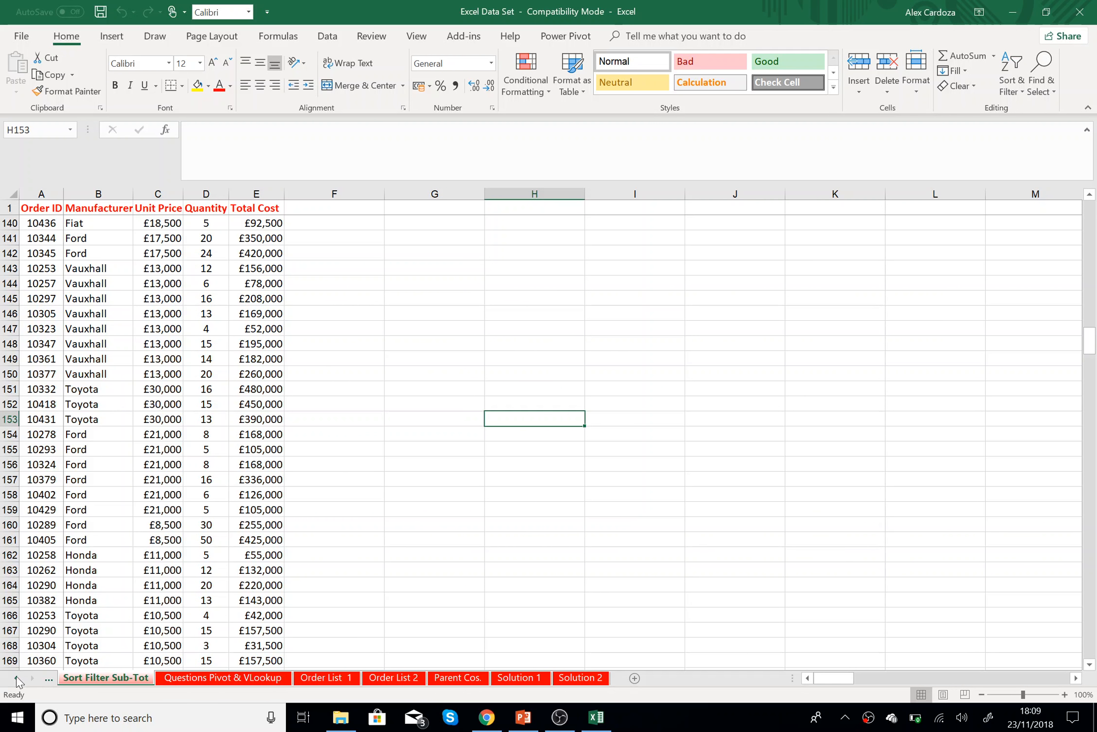
{"action": "left_click", "coordinate": [12, 679]}
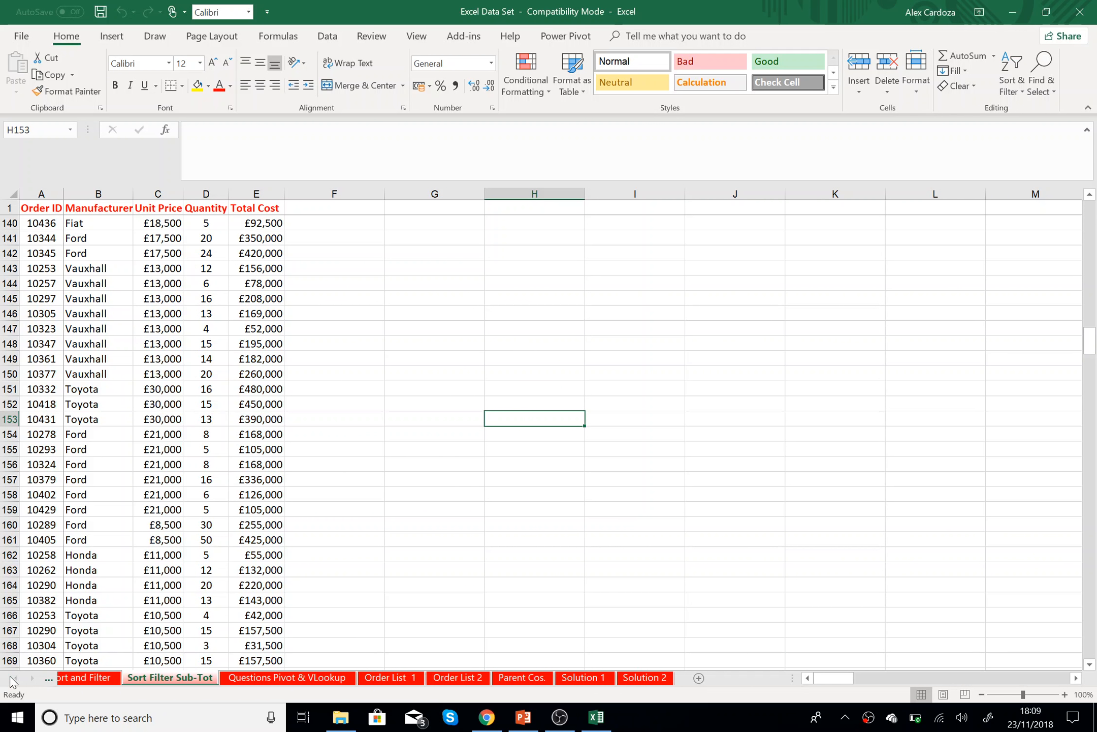
{"action": "left_click", "coordinate": [114, 677]}
{"action": "left_click", "coordinate": [188, 295]}
{"action": "scroll", "coordinate": [187, 295], "scroll_direction": "up", "scroll_amount": 20}
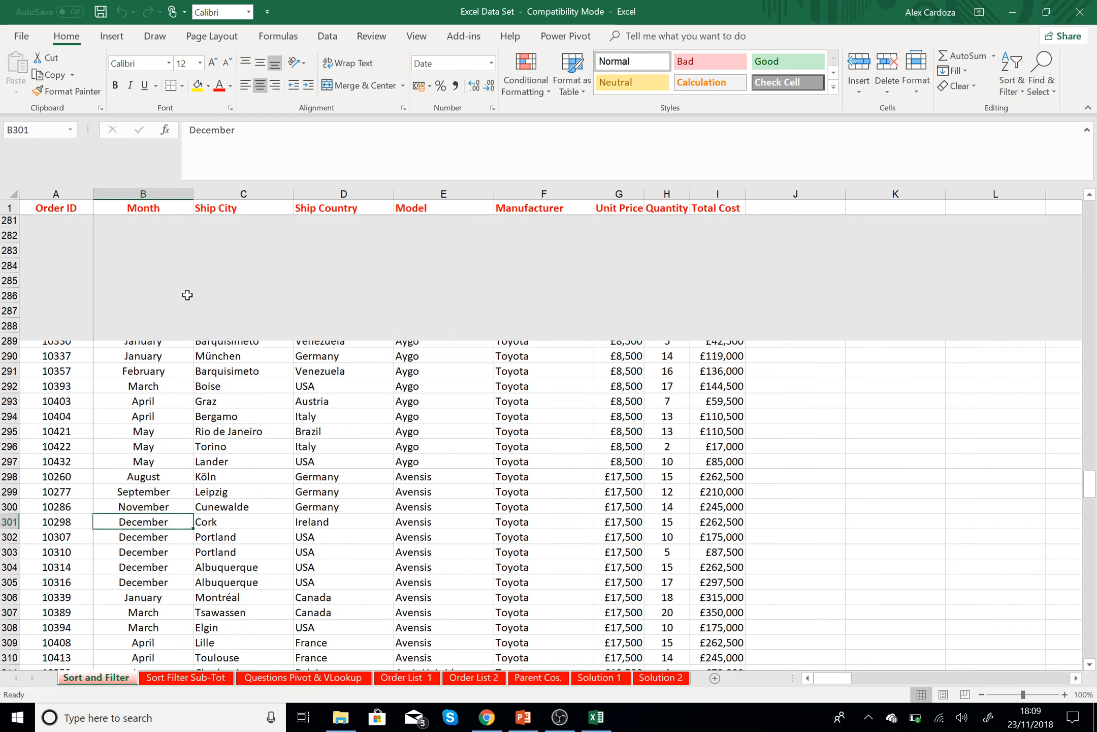
{"action": "scroll", "coordinate": [187, 294], "scroll_direction": "up", "scroll_amount": 20}
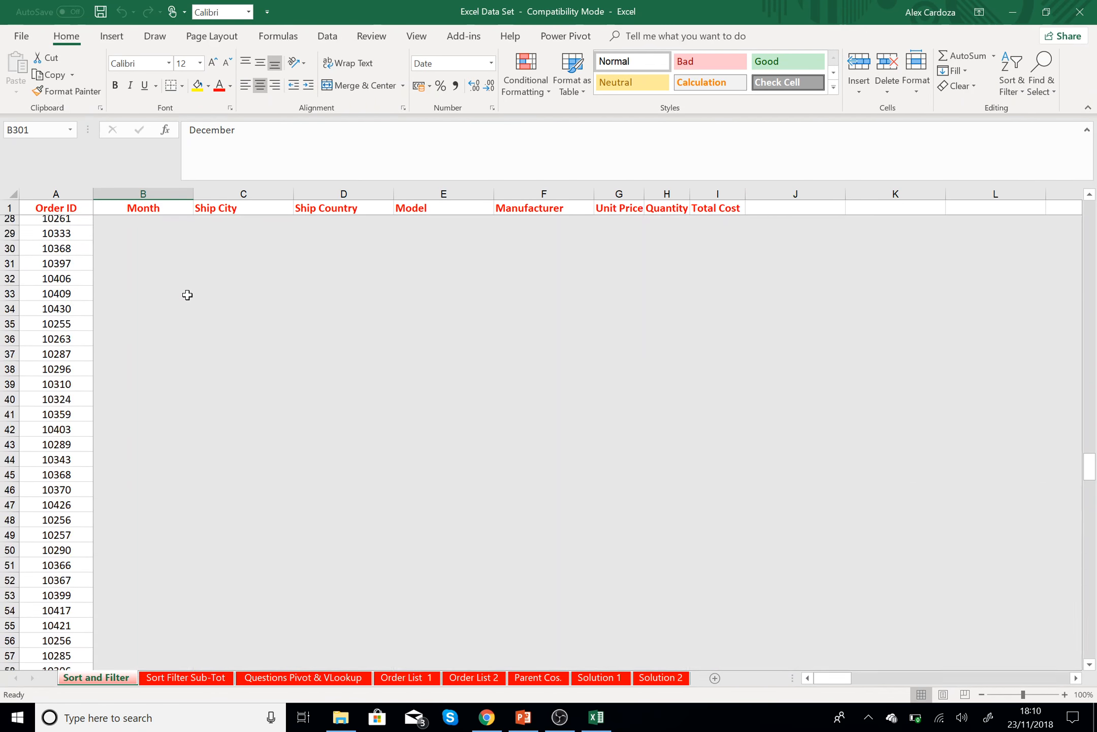
- Turn on filtering for the header row of the order table, starting from the Ship City heading
{"action": "left_click", "coordinate": [187, 297]}
{"action": "left_click", "coordinate": [150, 194]}
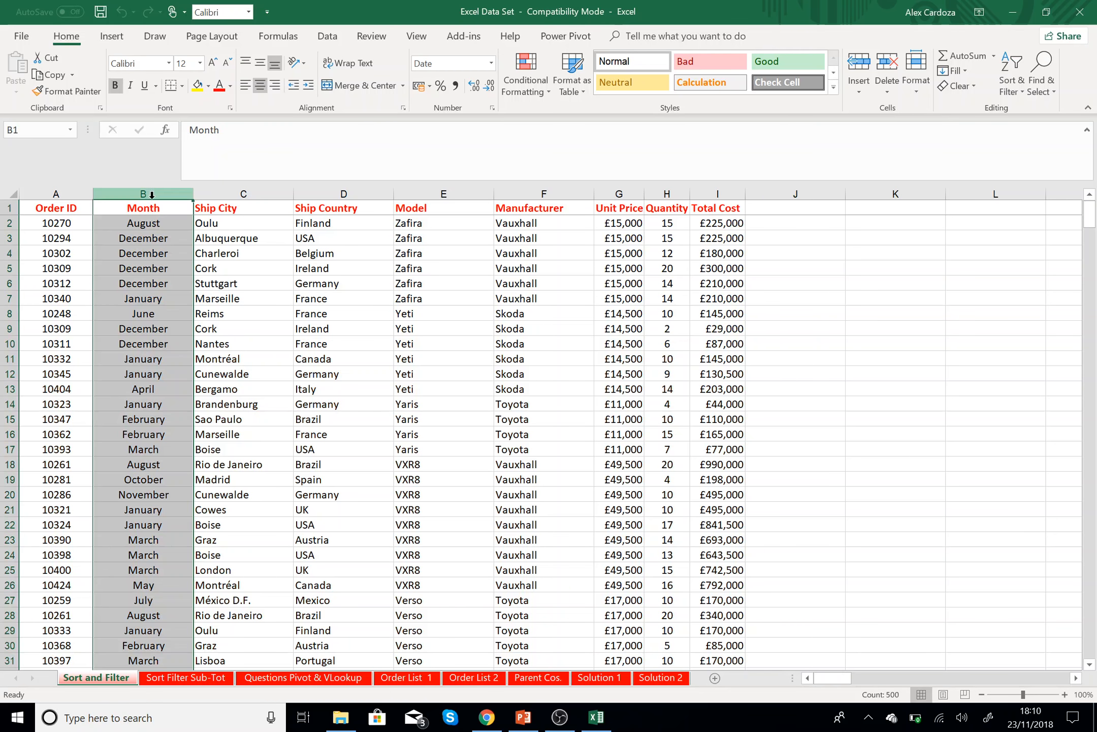
{"action": "left_click", "coordinate": [148, 209]}
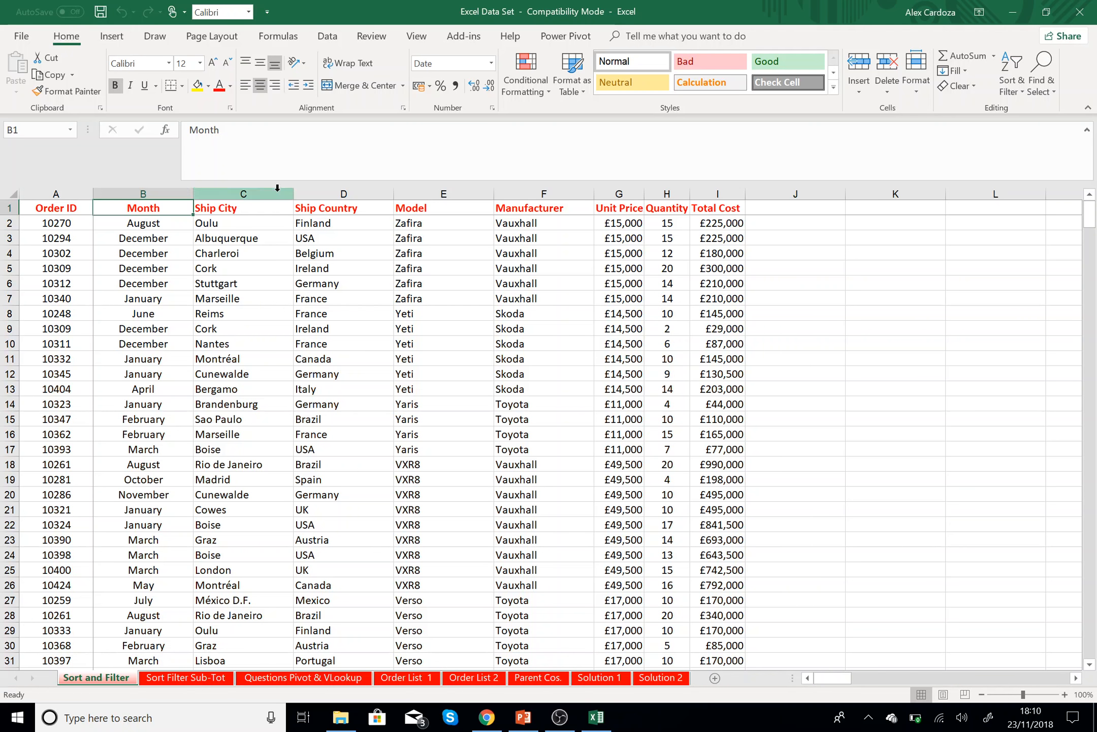
{"action": "left_click", "coordinate": [258, 314]}
{"action": "left_click", "coordinate": [242, 208]}
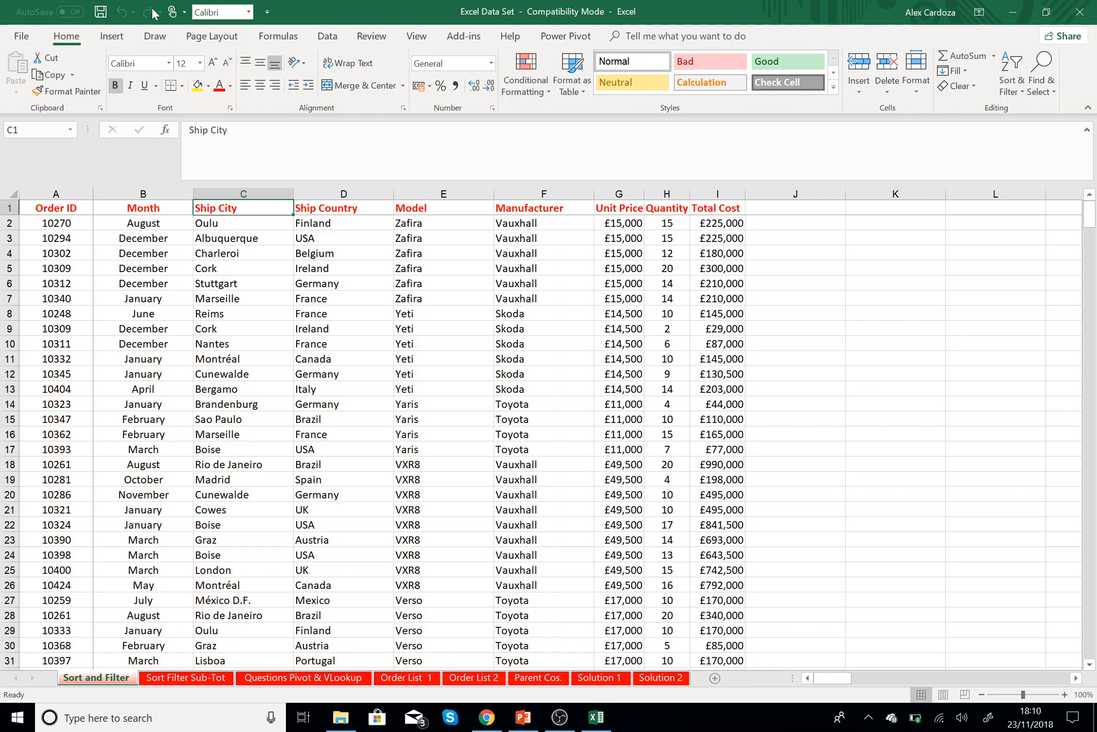
{"action": "left_click", "coordinate": [113, 38]}
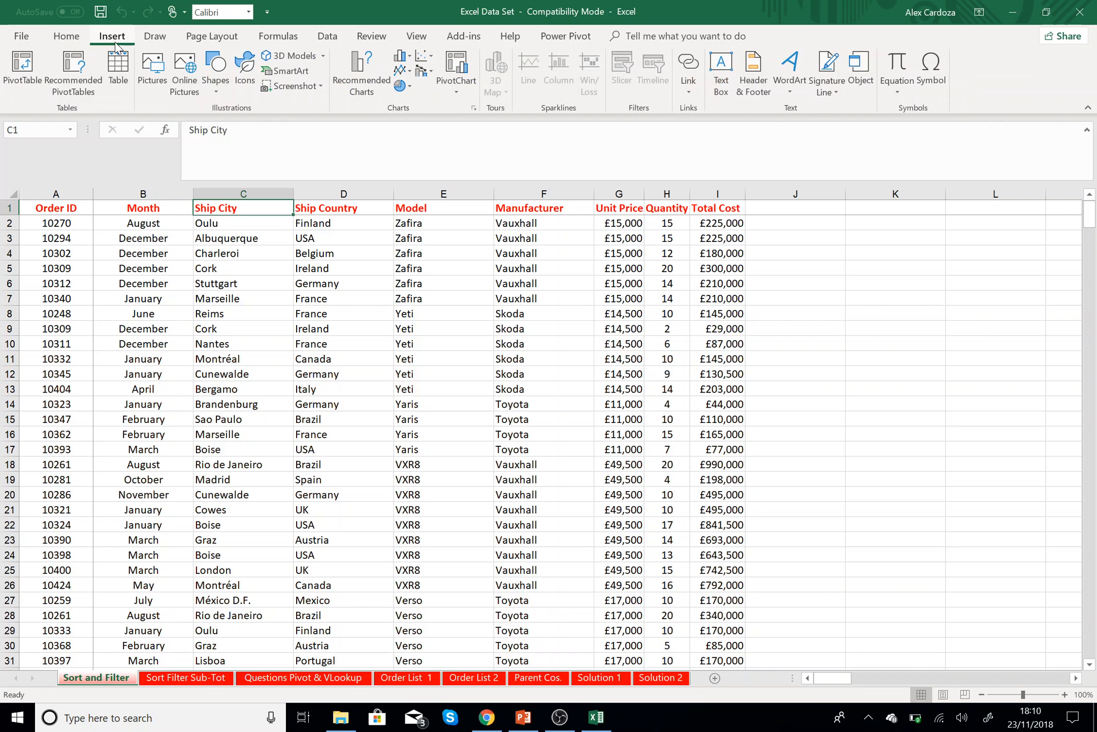
{"action": "left_click", "coordinate": [66, 37]}
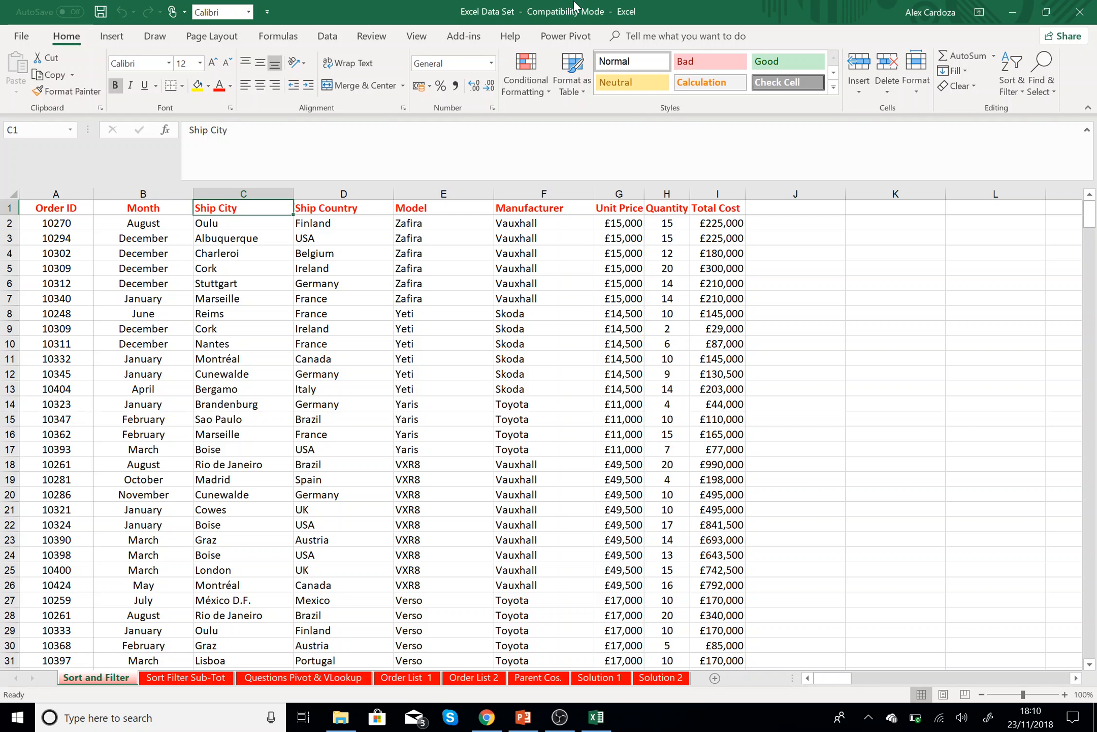
{"action": "left_click", "coordinate": [1015, 69]}
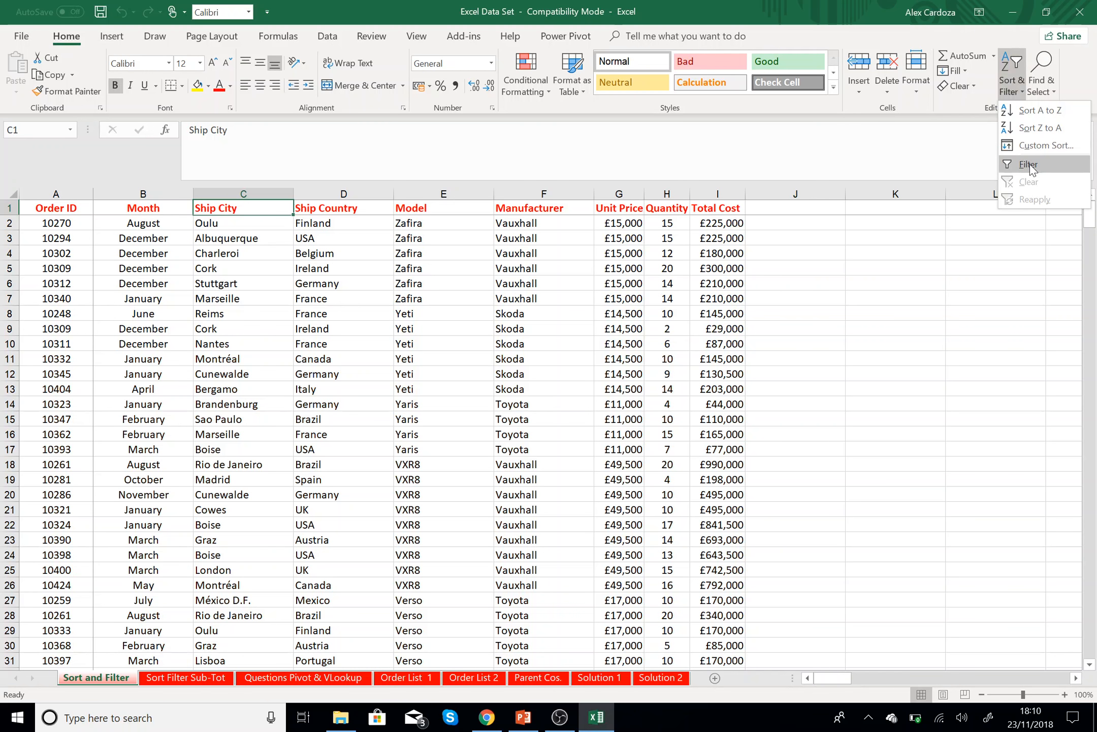
{"action": "left_click", "coordinate": [1030, 164]}
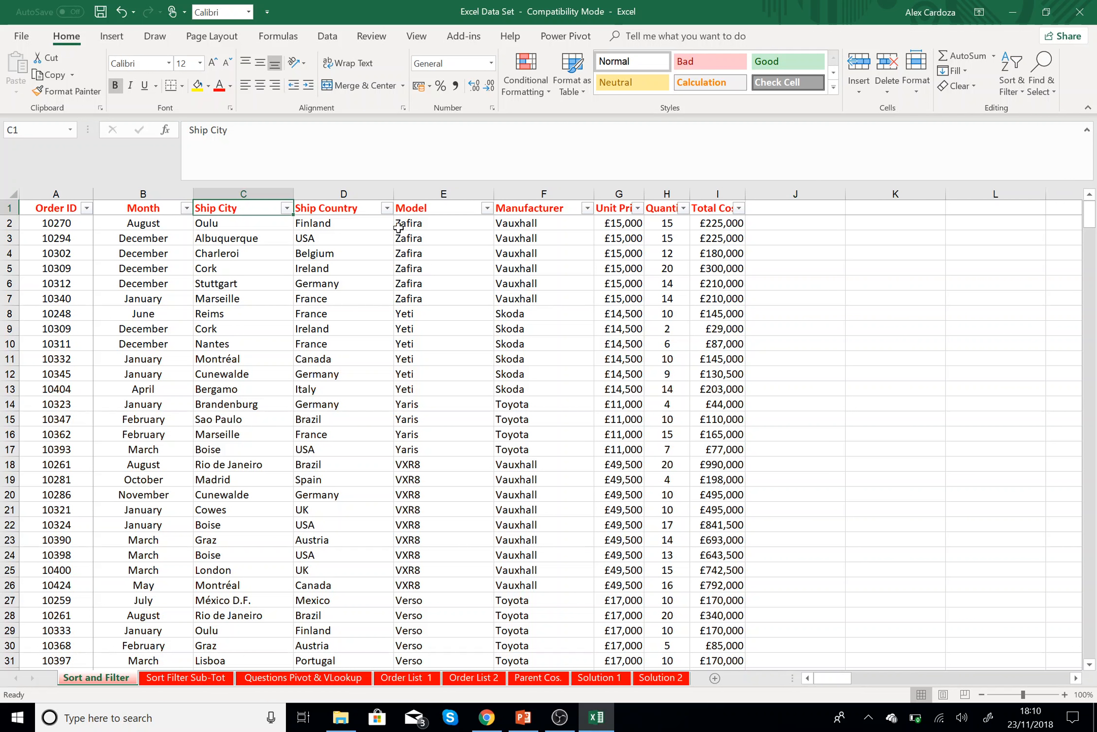
- Sort the order table by Ship Country from A to Z using that column's filter options
{"action": "left_click", "coordinate": [387, 215]}
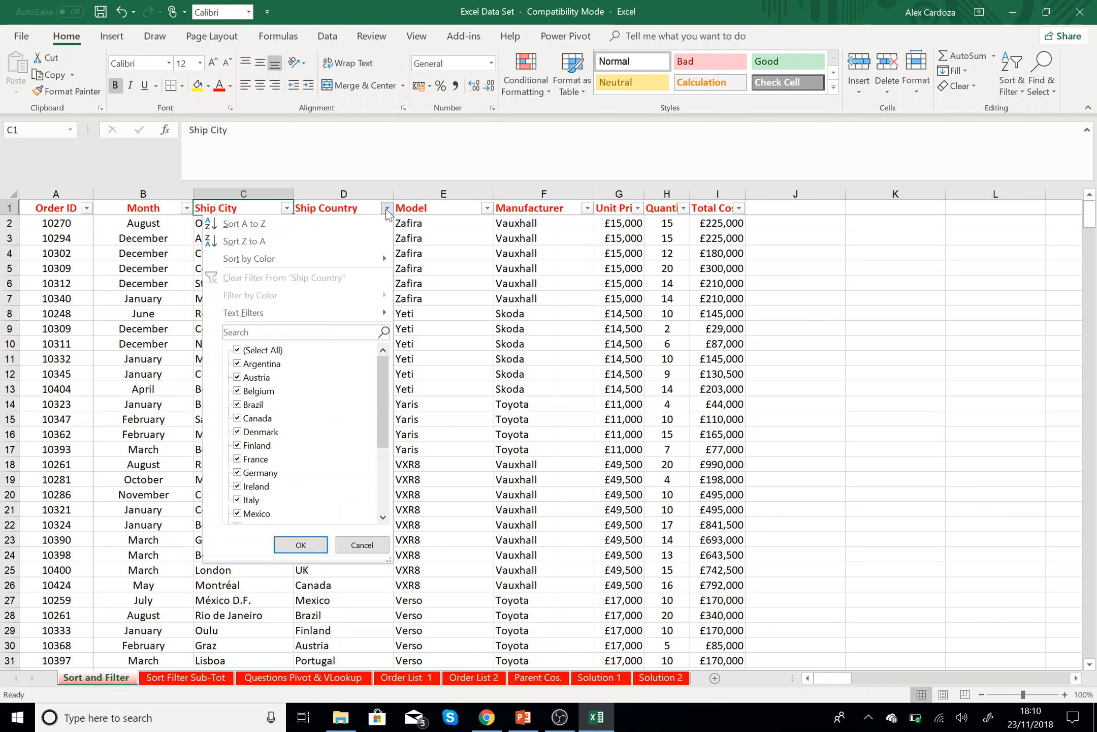
{"action": "left_click", "coordinate": [439, 222]}
{"action": "left_click", "coordinate": [388, 210]}
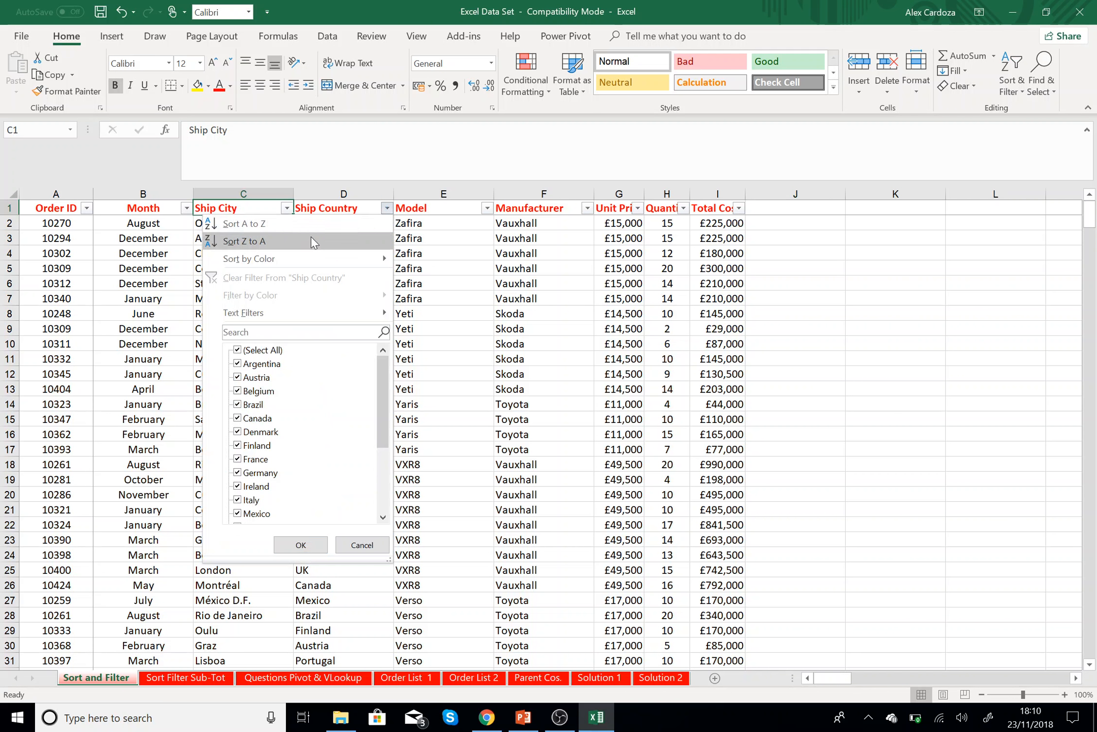
{"action": "left_click", "coordinate": [310, 224]}
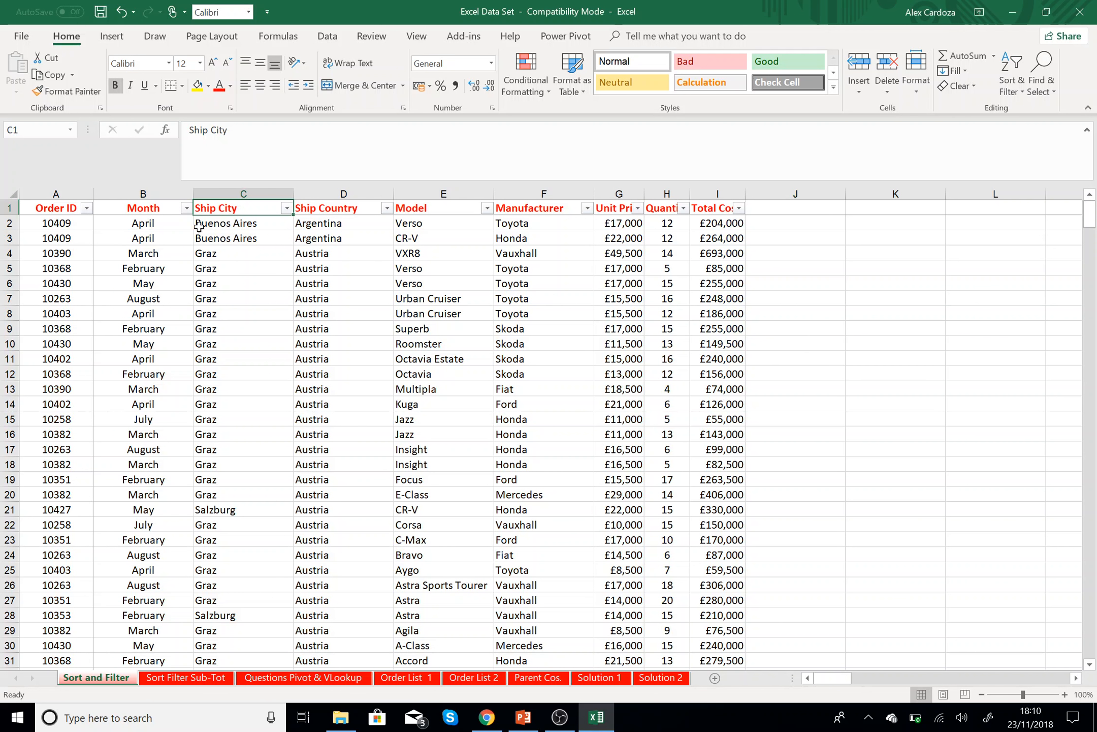
- Sort the order table by Month from Z to A and after that by Manufacturer from A to Z
{"action": "left_click", "coordinate": [186, 208]}
{"action": "left_click", "coordinate": [111, 239]}
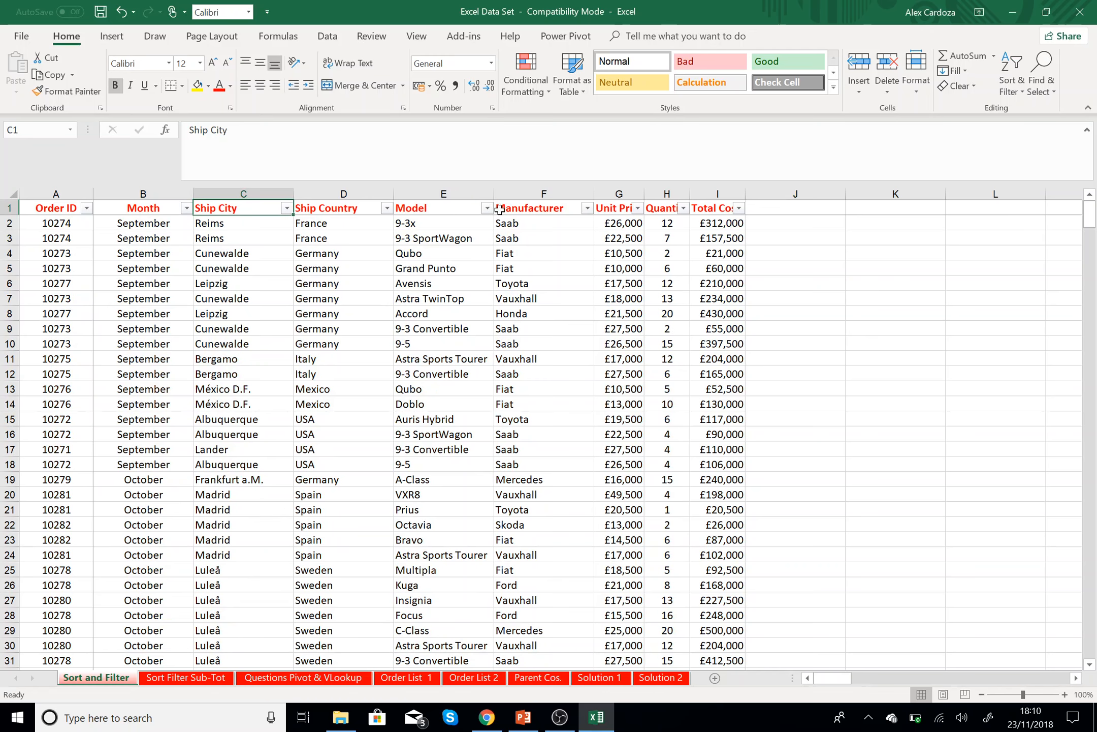
{"action": "left_click", "coordinate": [587, 208]}
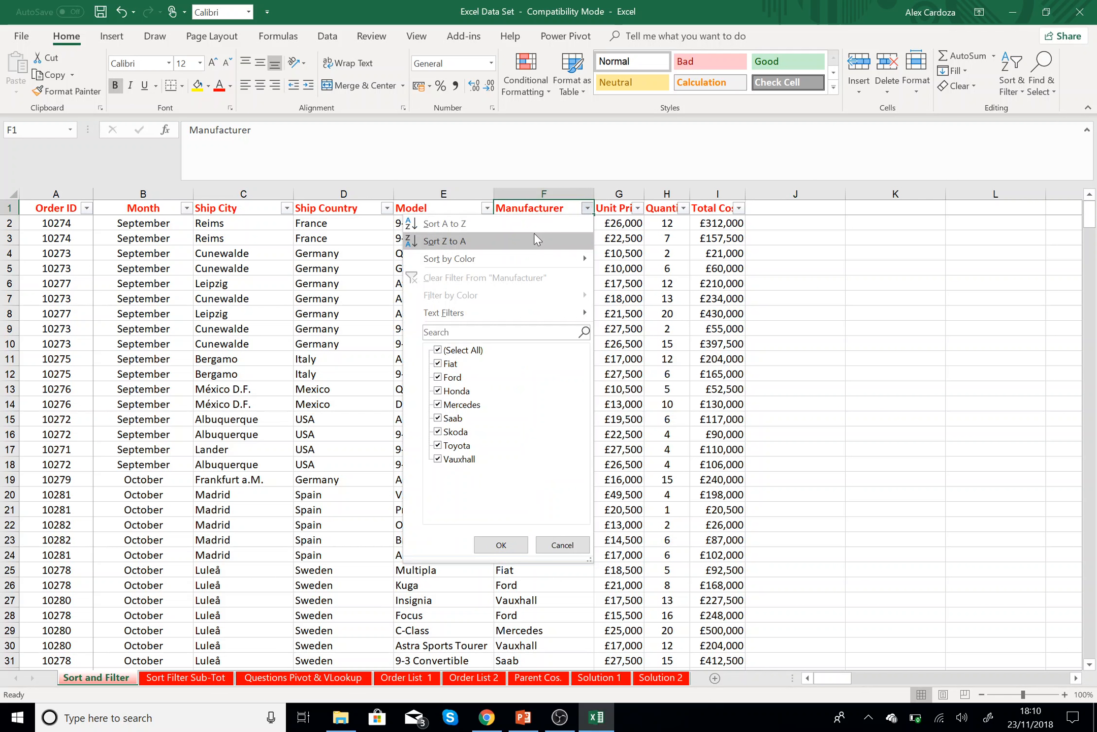
{"action": "left_click", "coordinate": [531, 224]}
{"action": "left_click", "coordinate": [177, 325]}
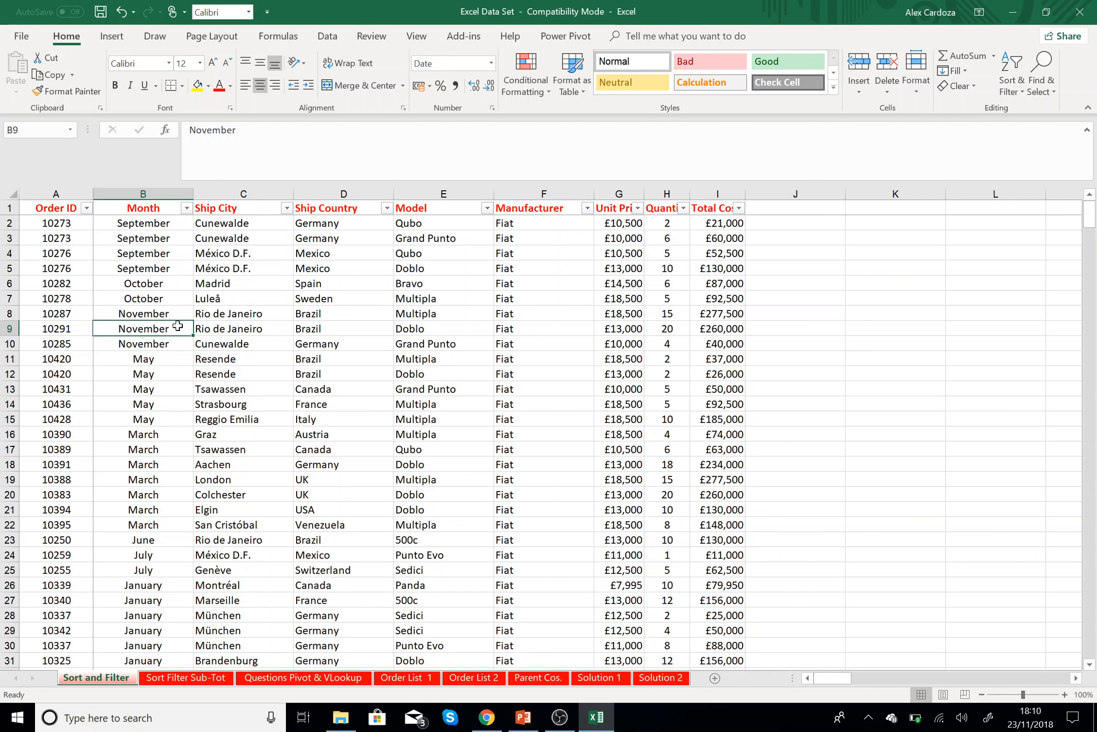
- Open the custom sort settings and check which columns are offered as the sort key
{"action": "left_click", "coordinate": [1012, 92]}
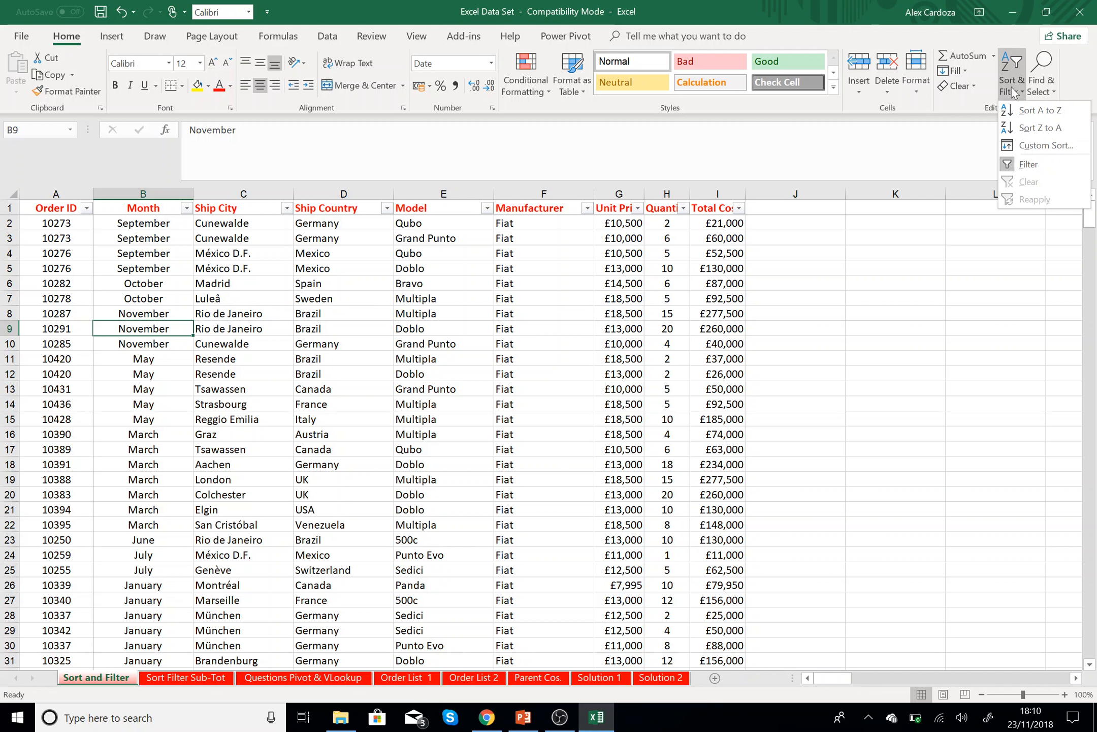
{"action": "left_click", "coordinate": [1037, 147]}
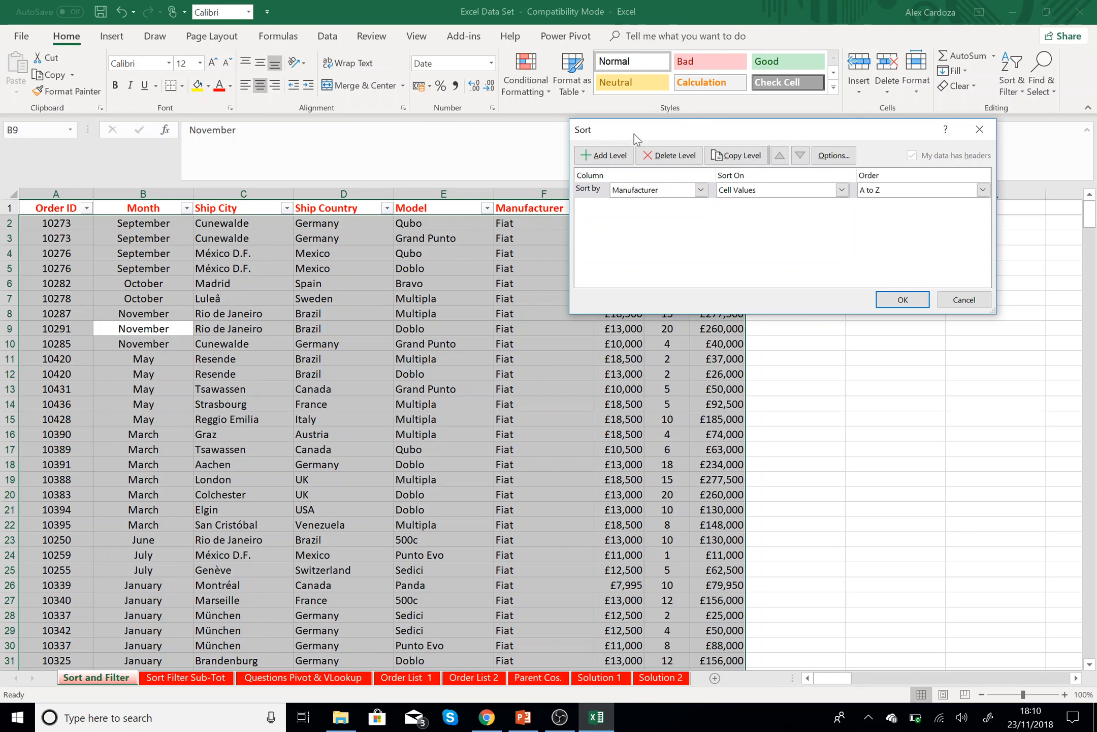
{"action": "left_click_drag", "start_coordinate": [662, 124], "coordinate": [424, 280]}
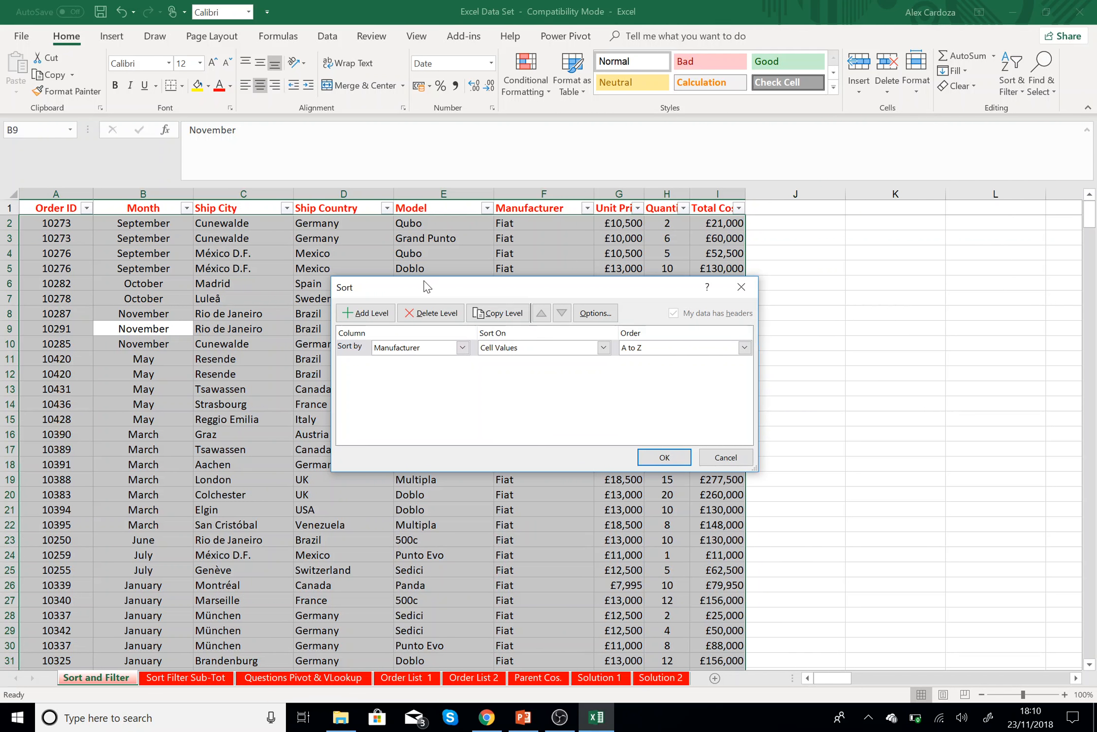
{"action": "left_click", "coordinate": [463, 349]}
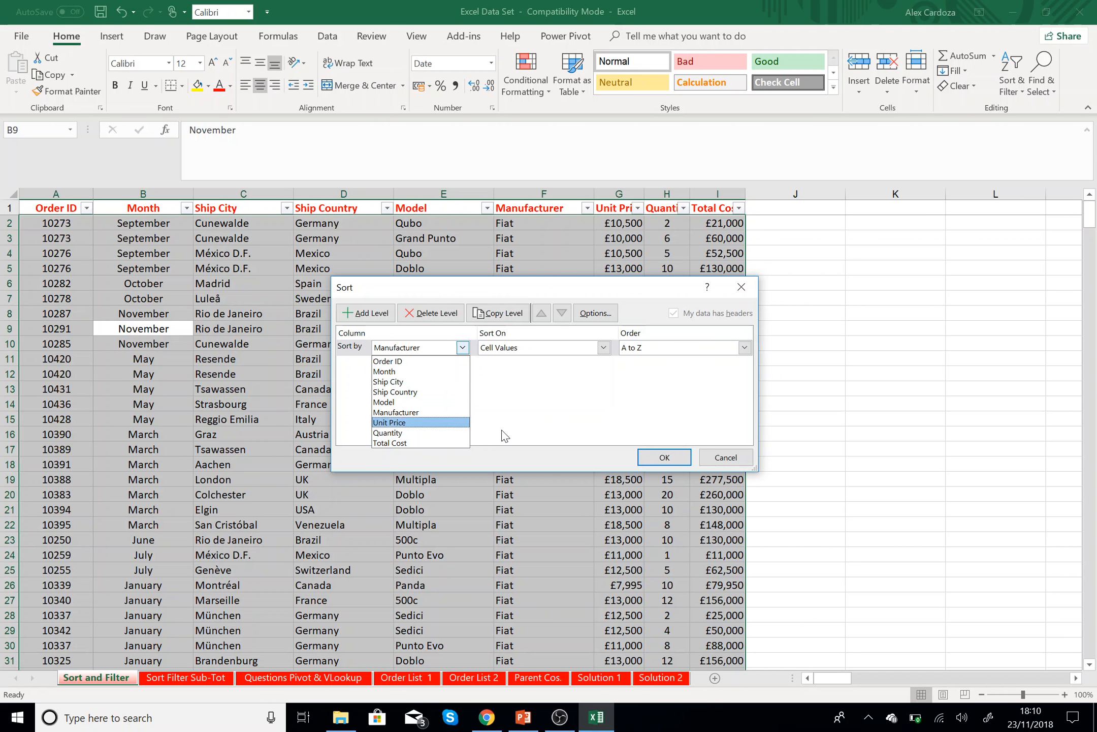
{"action": "left_click", "coordinate": [532, 423]}
- Switch to the PowerPoint presentation and review the slides from Data to Sorting data – simple
{"action": "key", "text": "alt+Tab"}
{"action": "key", "text": "alt+Tab"}
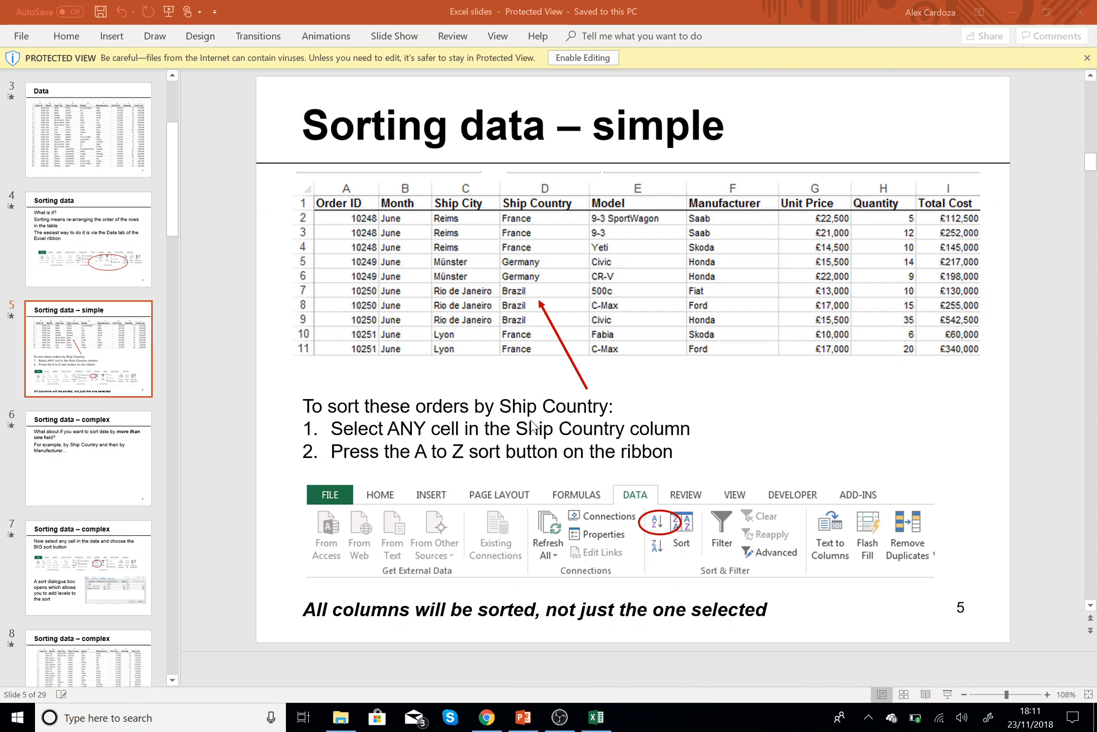
{"action": "left_click", "coordinate": [116, 155]}
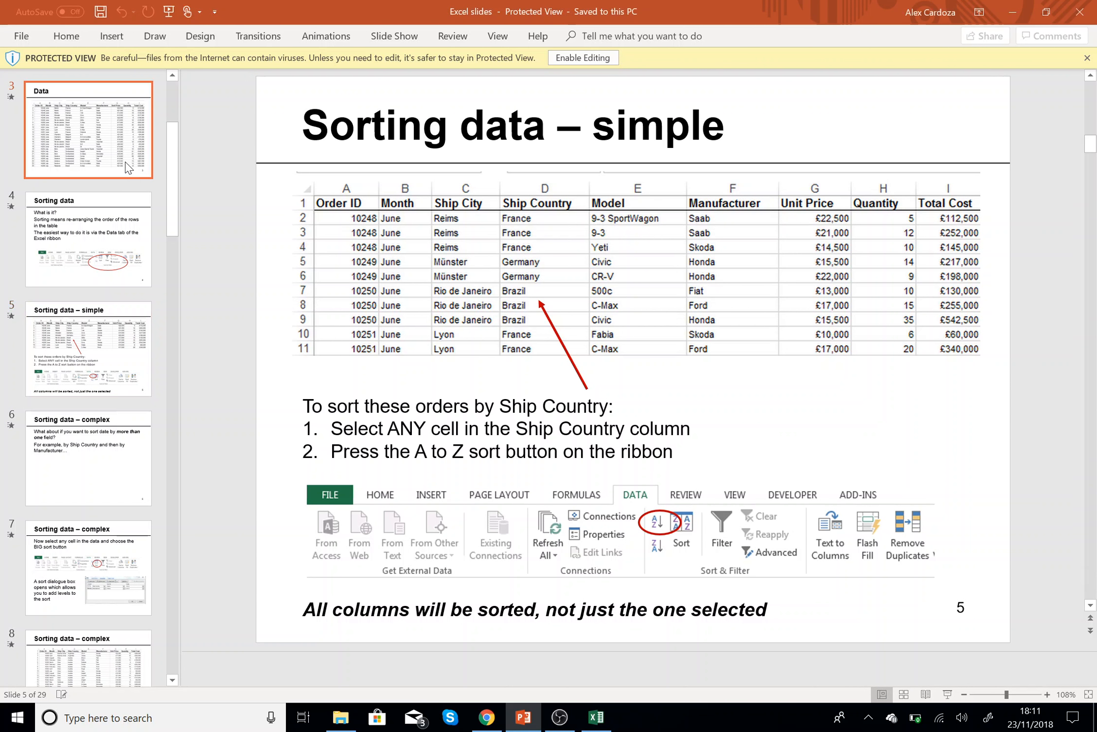
{"action": "key", "text": "Up"}
{"action": "key", "text": "Down"}
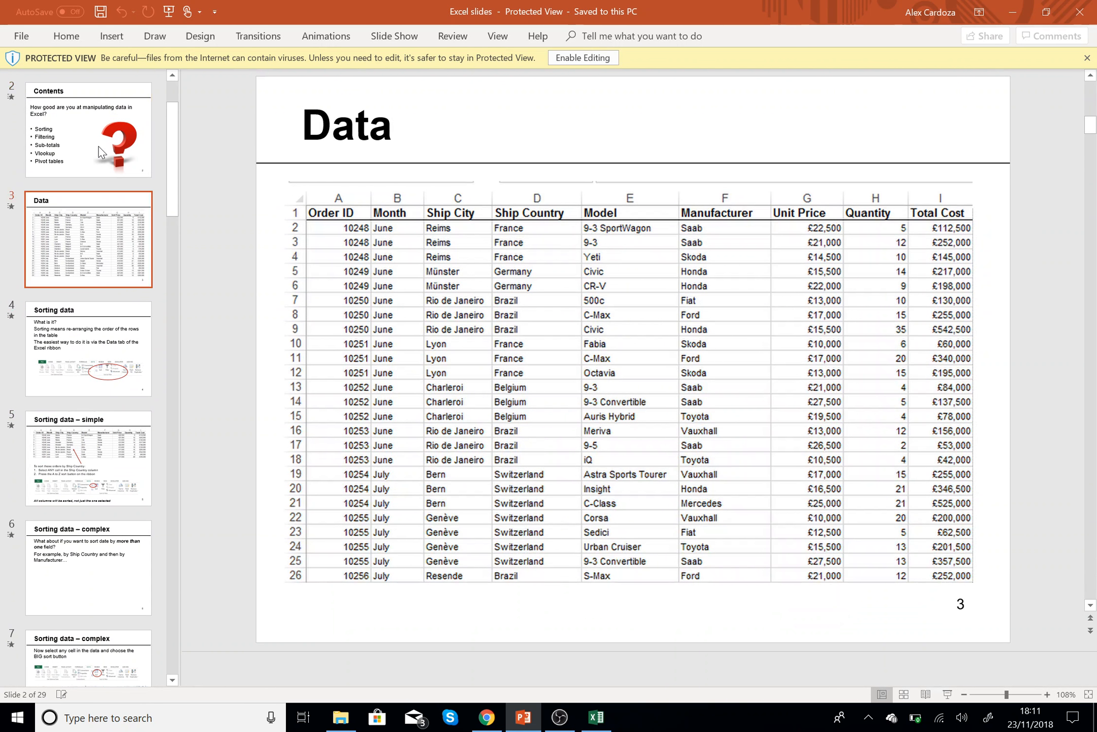
{"action": "key", "text": "Down"}
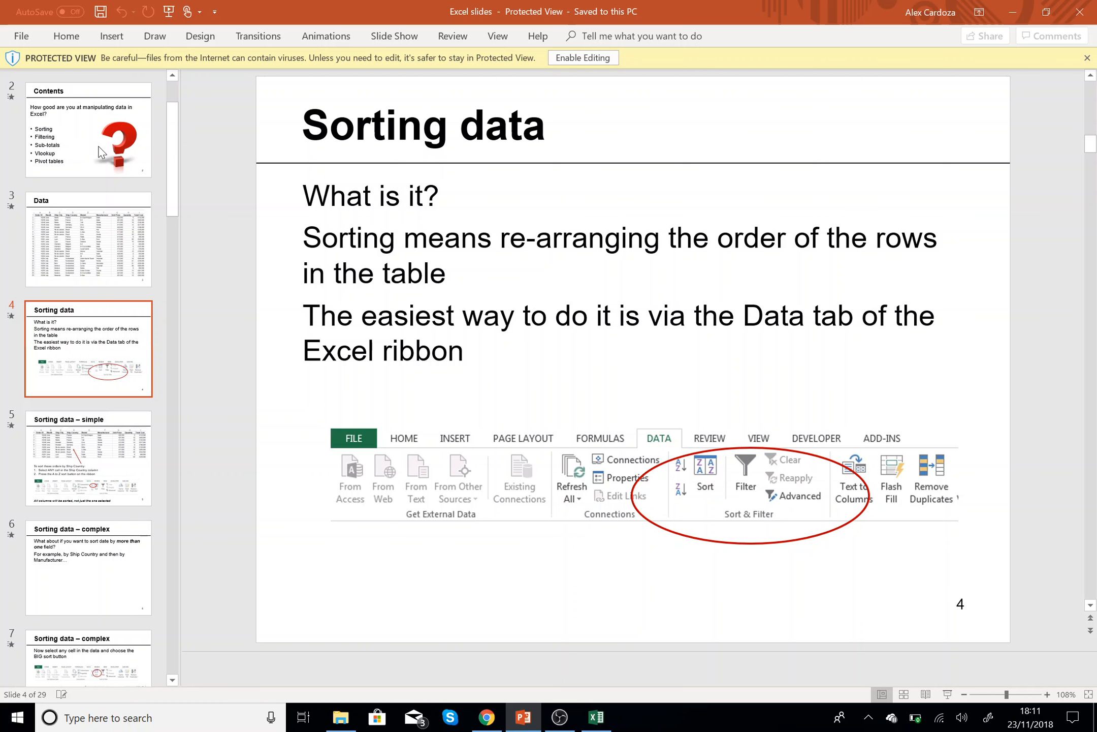
{"action": "key", "text": "Down"}
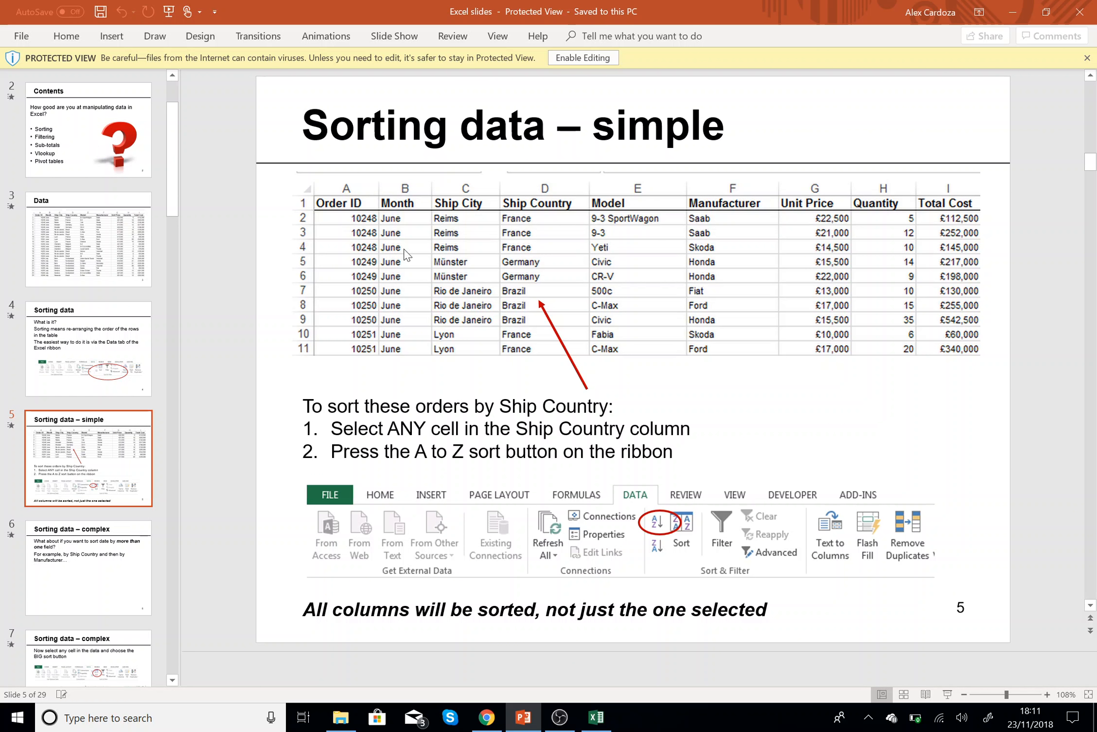
- Return to Excel, dismiss the custom sort, and sort the orders by Ship Country from A to Z, followed by Z to A
{"action": "key", "text": "alt+Tab"}
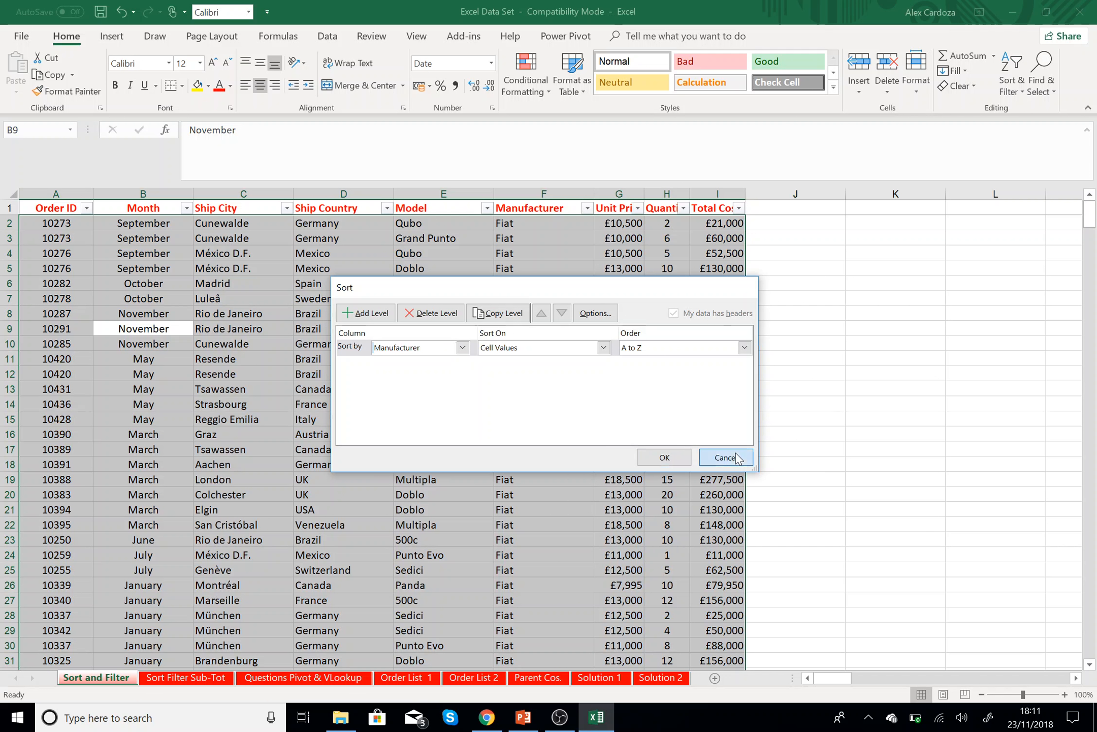
{"action": "left_click", "coordinate": [725, 457]}
{"action": "left_click", "coordinate": [327, 35]}
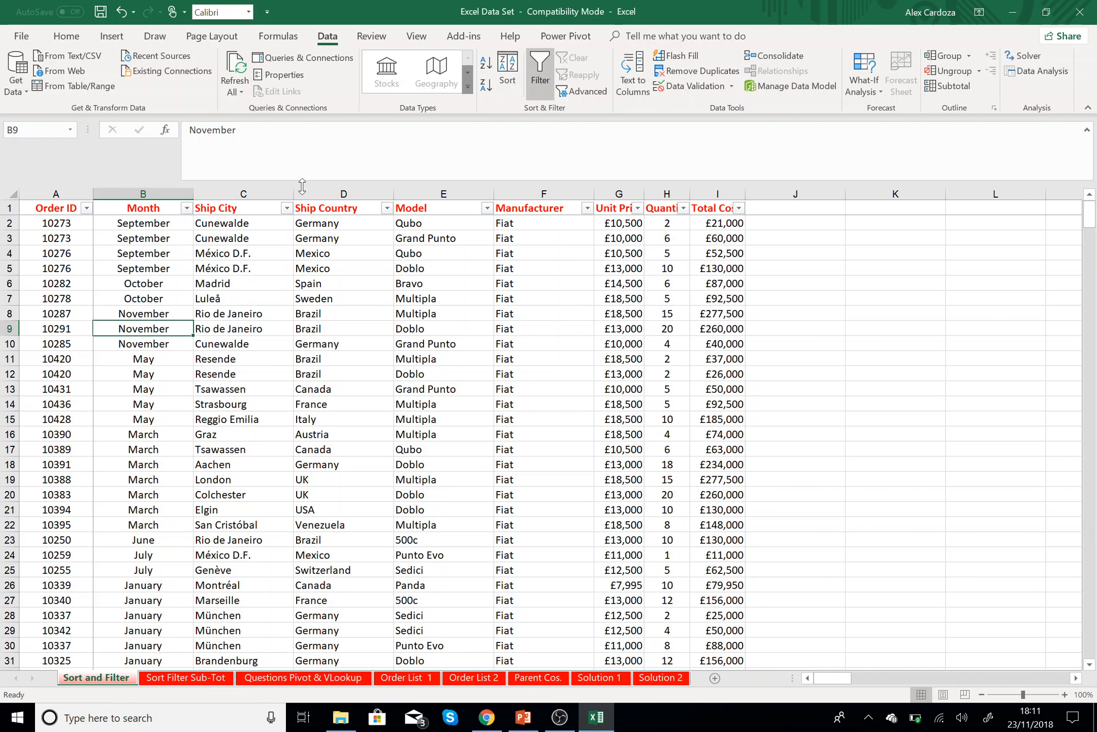
{"action": "left_click", "coordinate": [321, 206]}
{"action": "left_click", "coordinate": [485, 64]}
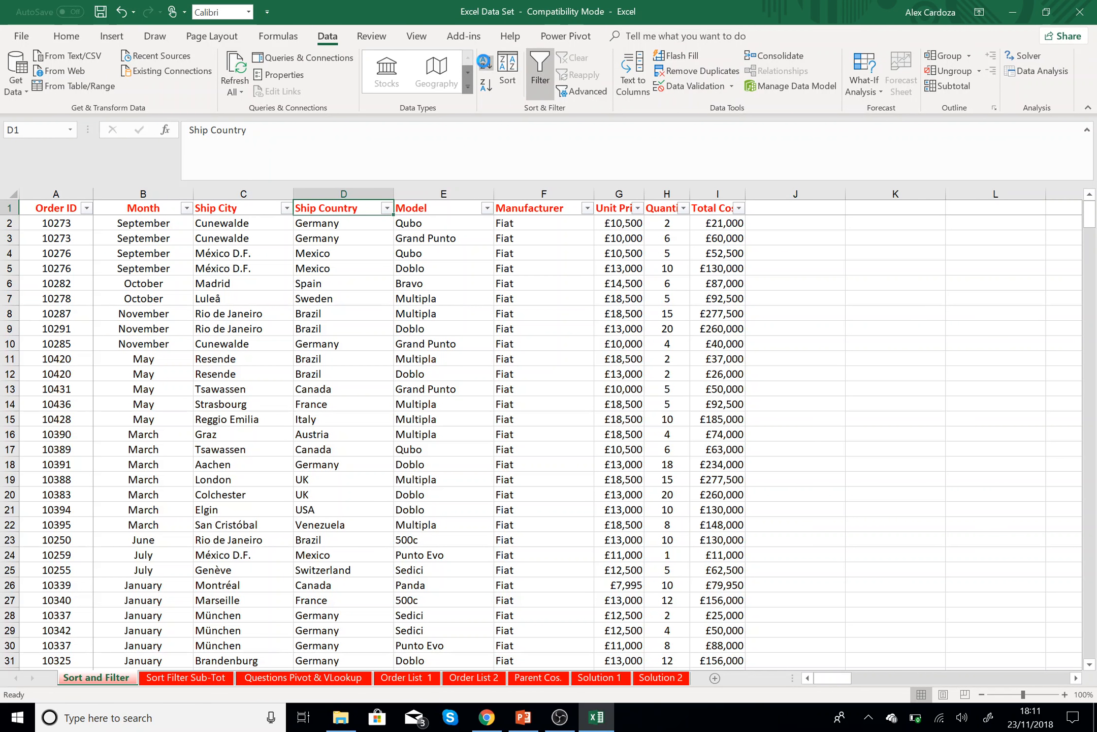
{"action": "left_click", "coordinate": [490, 85]}
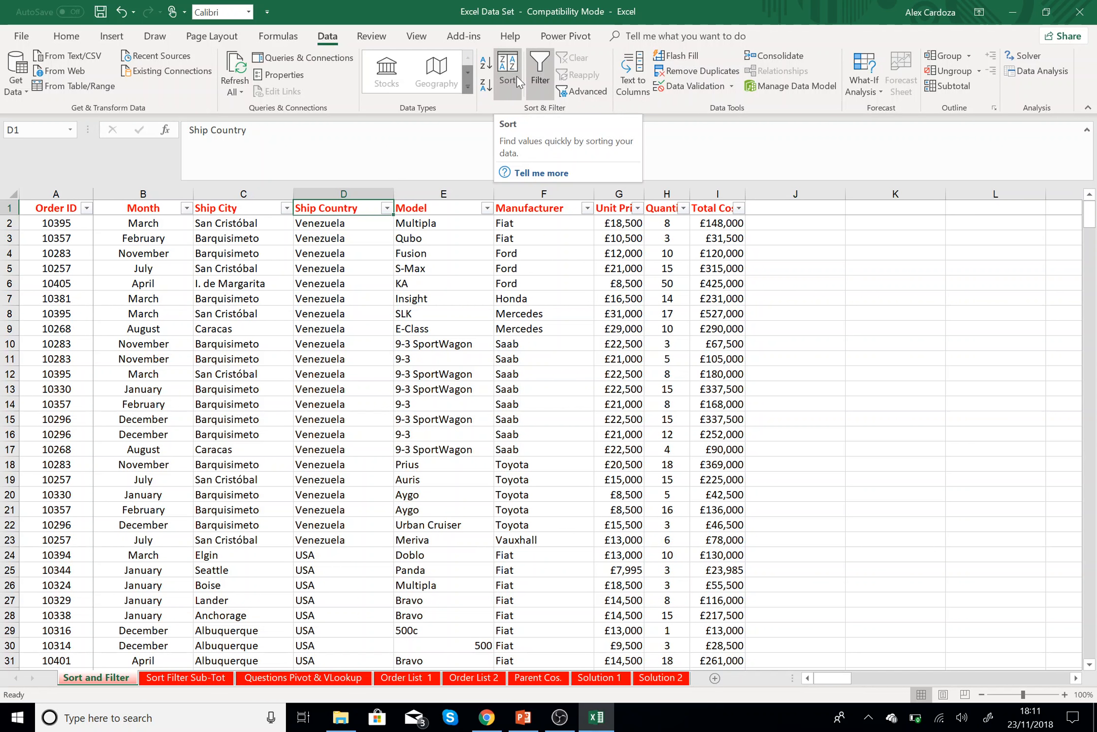
- View the custom sort settings for Ship Country, close them without changes, and reselect the Ship Country heading
{"action": "left_click", "coordinate": [508, 71]}
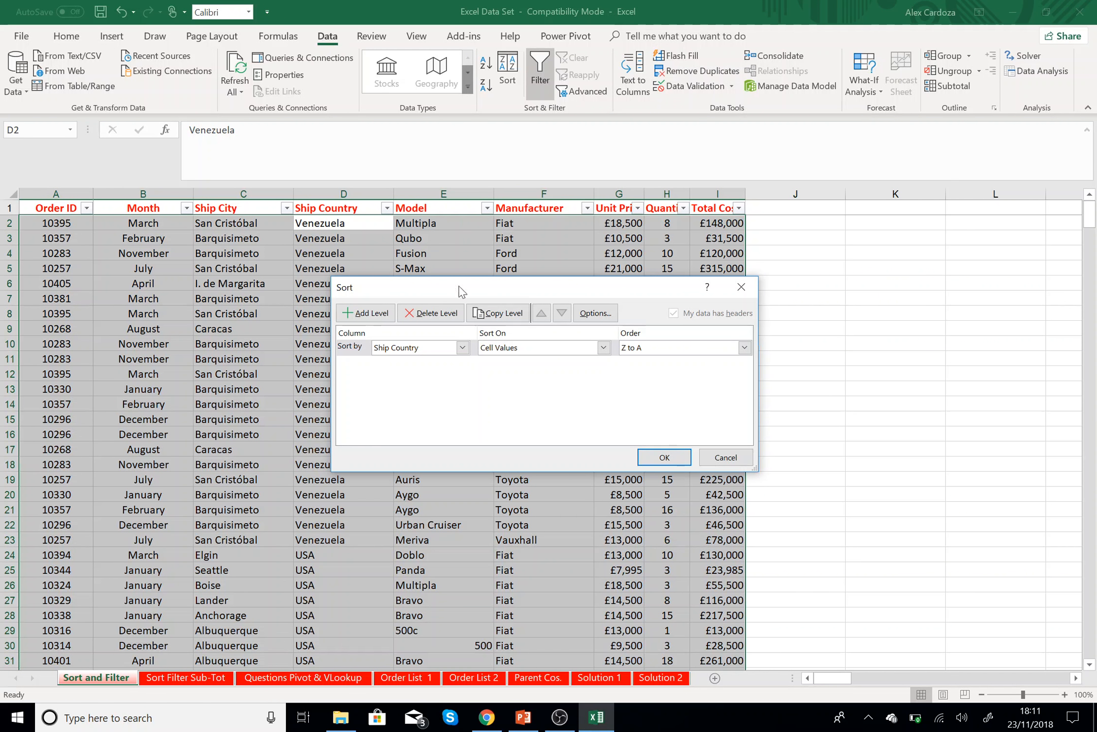
{"action": "left_click", "coordinate": [742, 287]}
{"action": "left_click", "coordinate": [322, 236]}
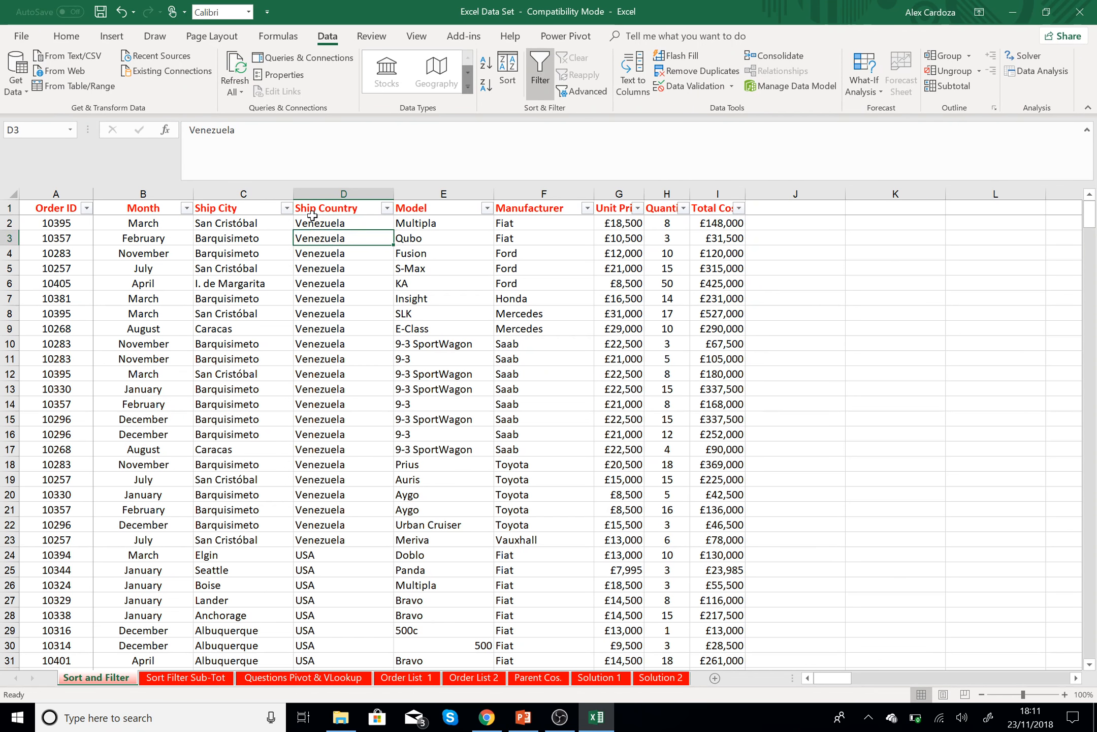
{"action": "left_click", "coordinate": [313, 214]}
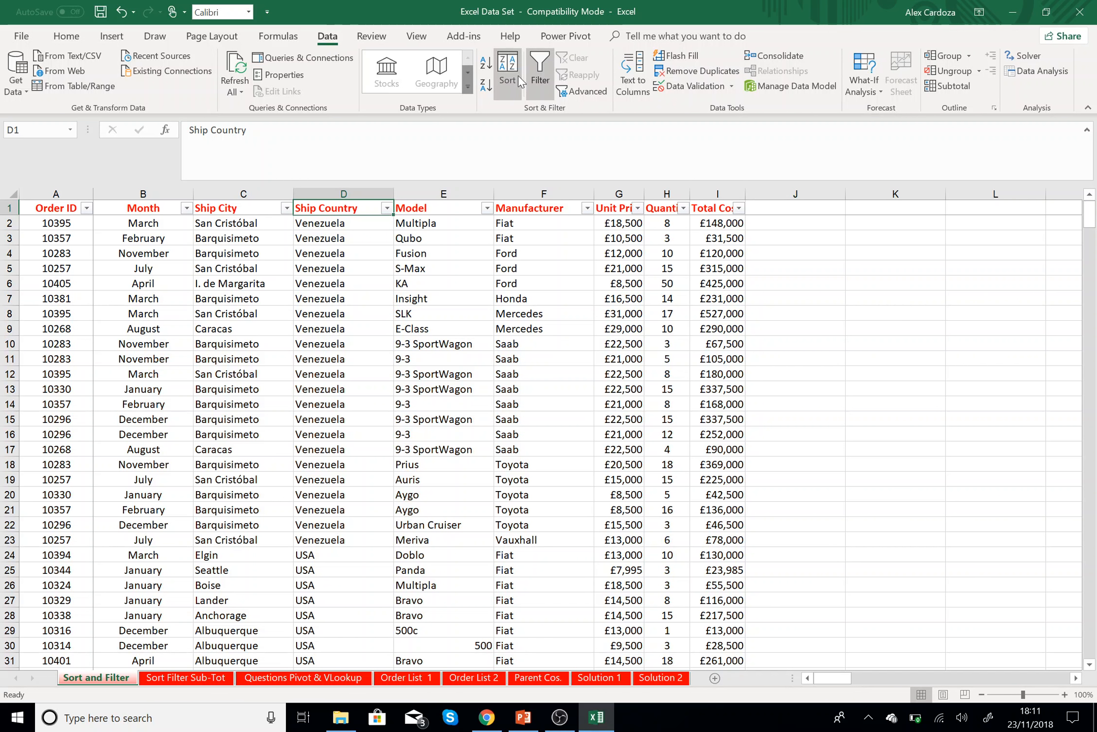
{"action": "left_click", "coordinate": [66, 35]}
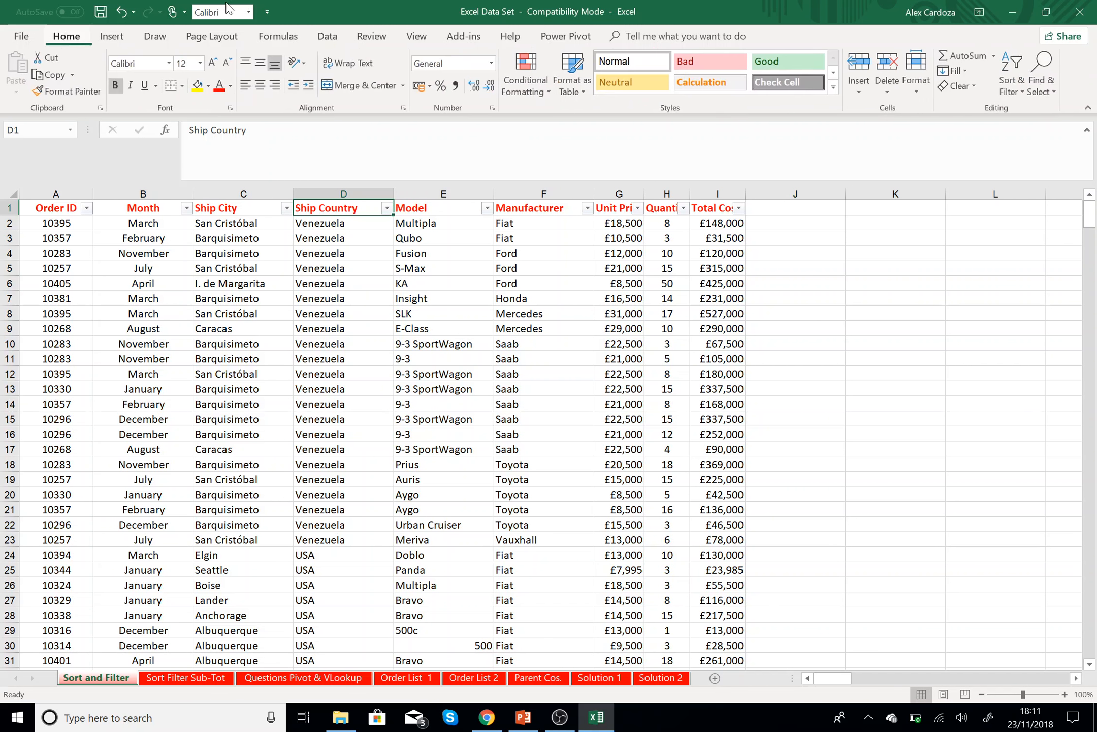
- View the custom sort settings for the orders, then switch to PowerPoint and show slide 6, Sorting data – complex
{"action": "left_click", "coordinate": [1018, 81]}
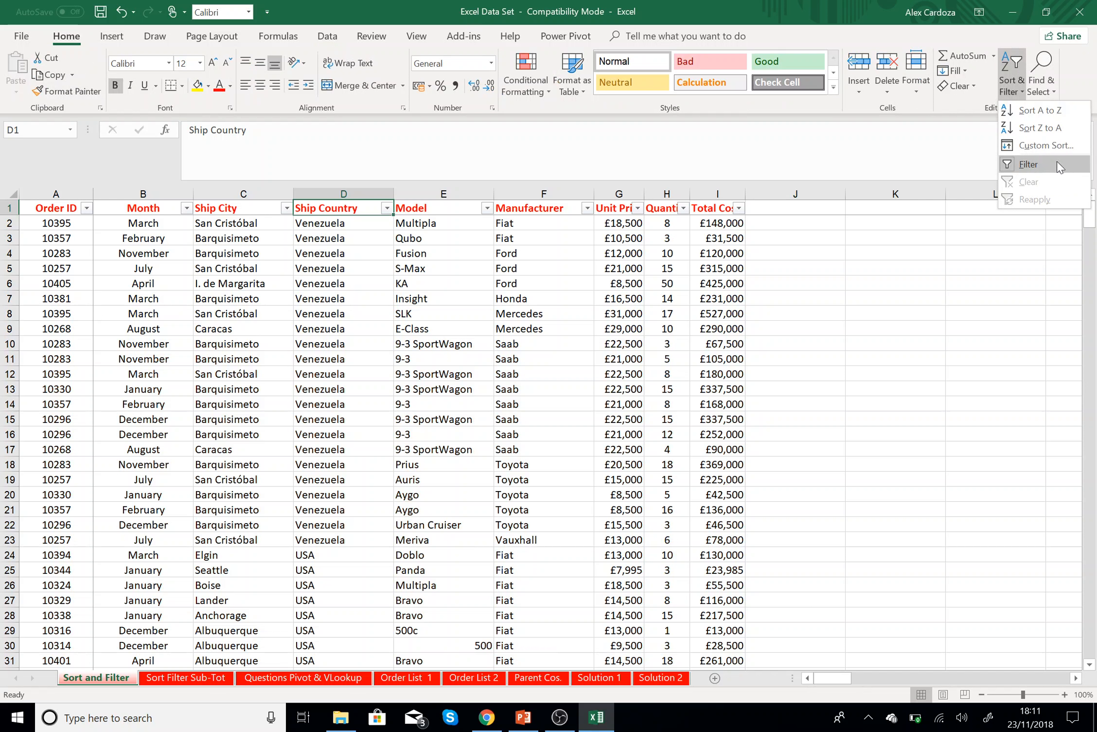
{"action": "left_click", "coordinate": [1042, 153]}
{"action": "key", "text": "Escape"}
{"action": "key", "text": "alt+Tab"}
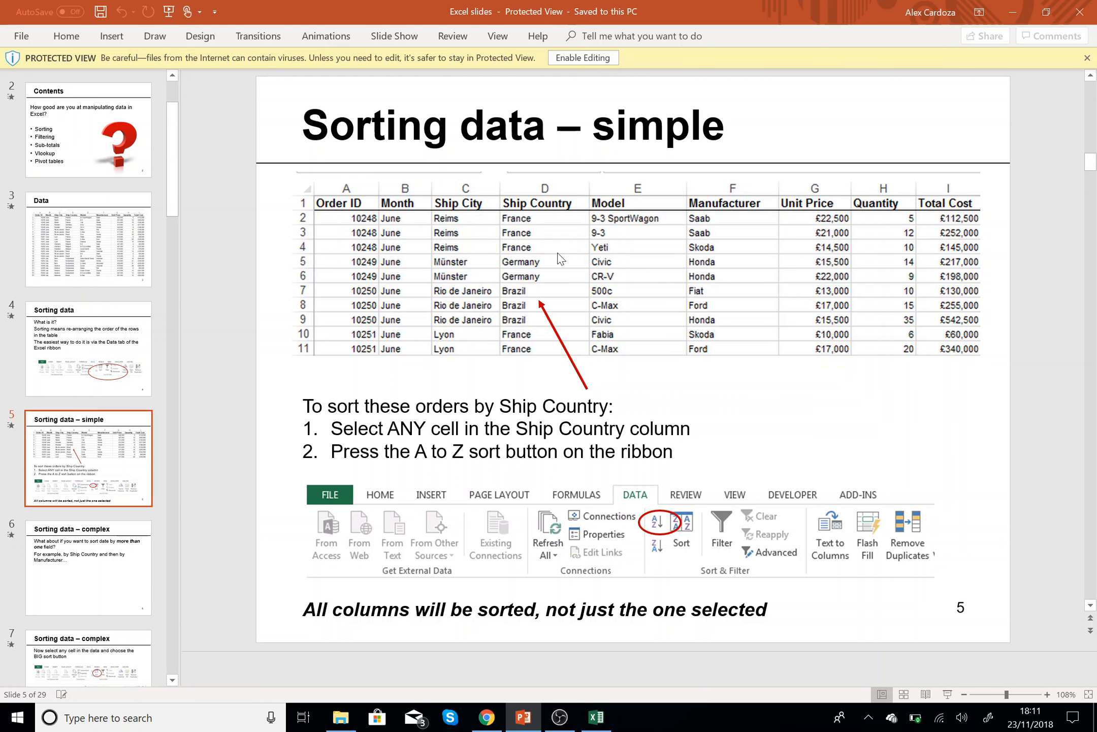
{"action": "left_click", "coordinate": [81, 576]}
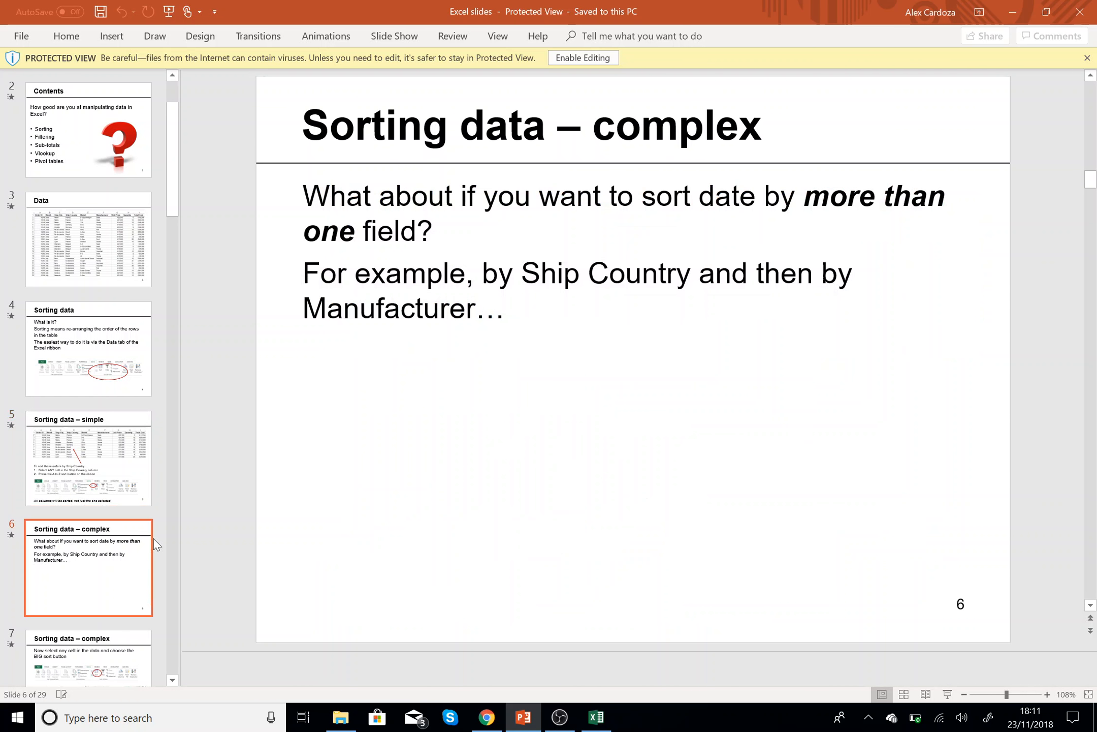
- Return to Excel, confirm the open custom sort, and sort the orders by Ship City from A to Z
{"action": "key", "text": "alt+Tab"}
{"action": "left_click", "coordinate": [664, 457]}
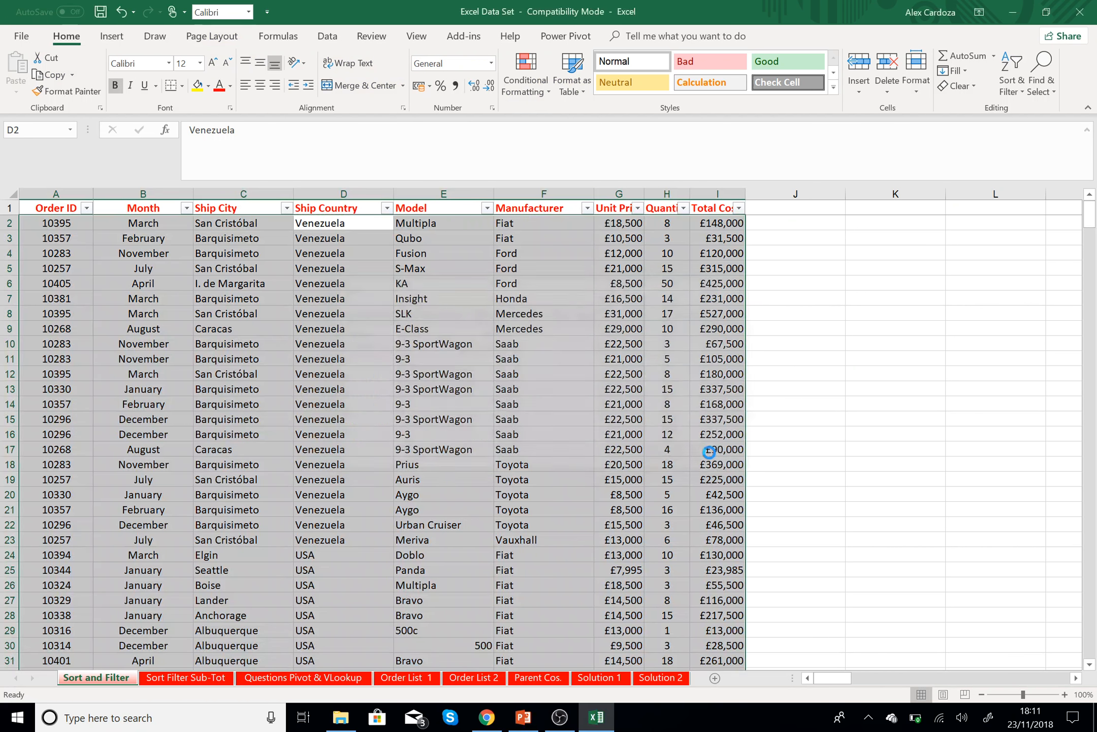
{"action": "left_click", "coordinate": [138, 325]}
{"action": "left_click", "coordinate": [203, 299]}
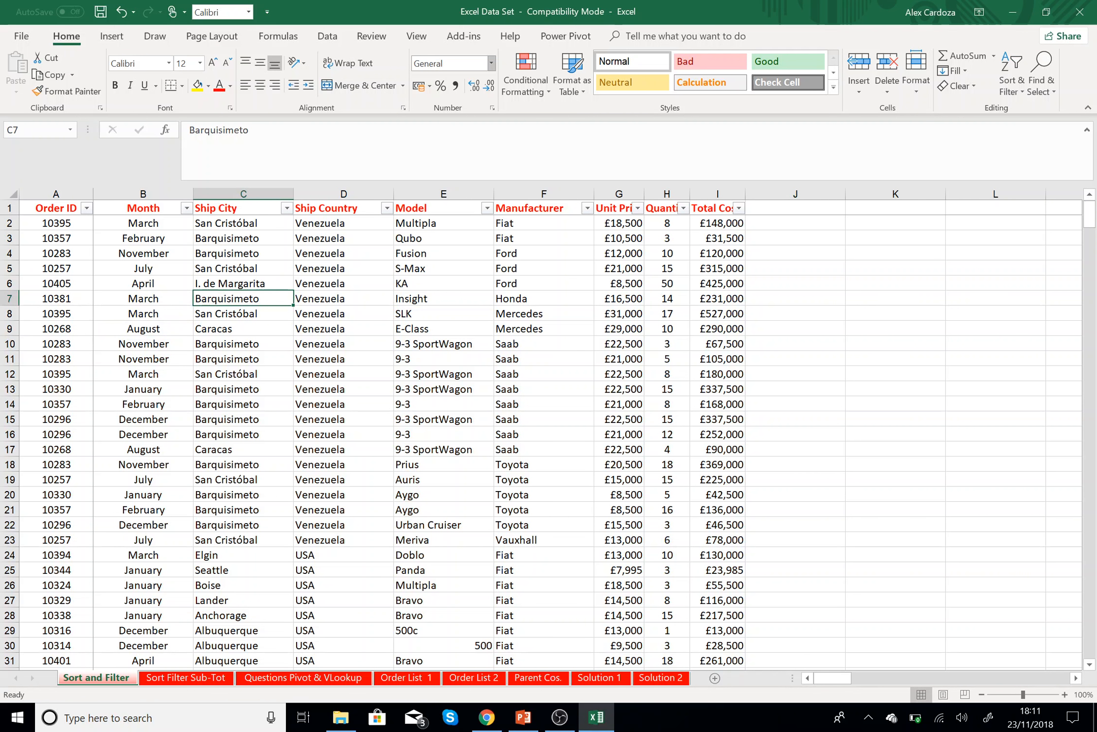
{"action": "left_click", "coordinate": [327, 36]}
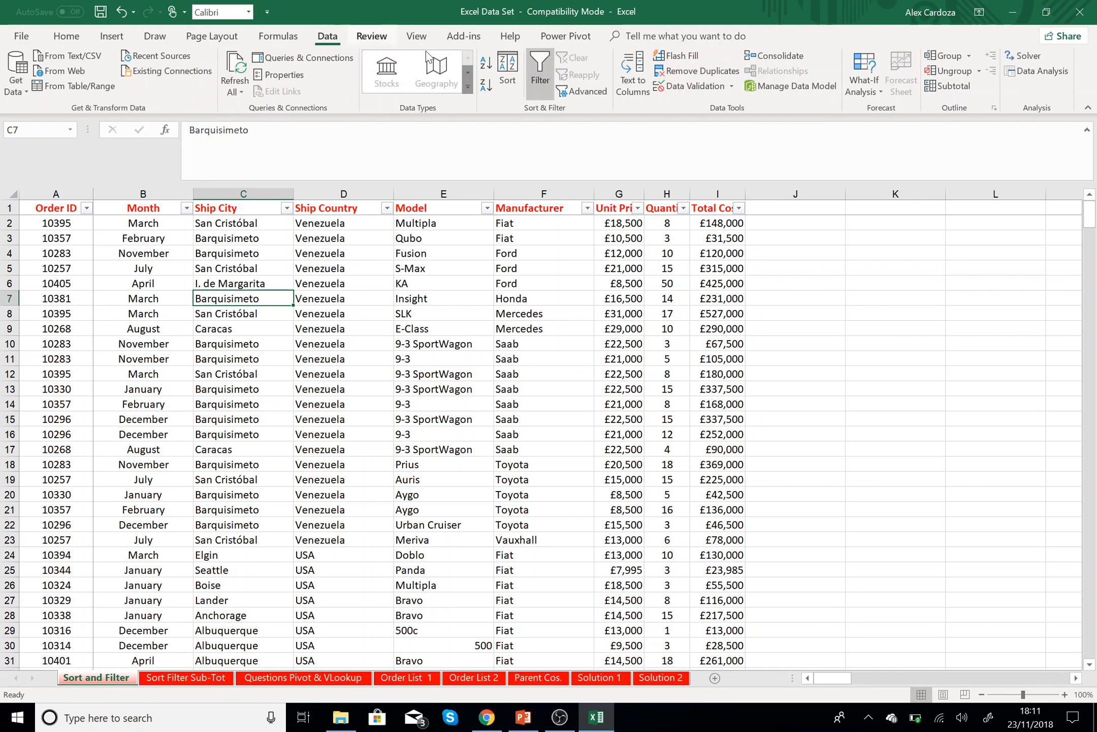
{"action": "left_click", "coordinate": [486, 62]}
- Sort the orders by Ship Country from Z to A, followed by Model from A to Z
{"action": "left_click", "coordinate": [368, 295]}
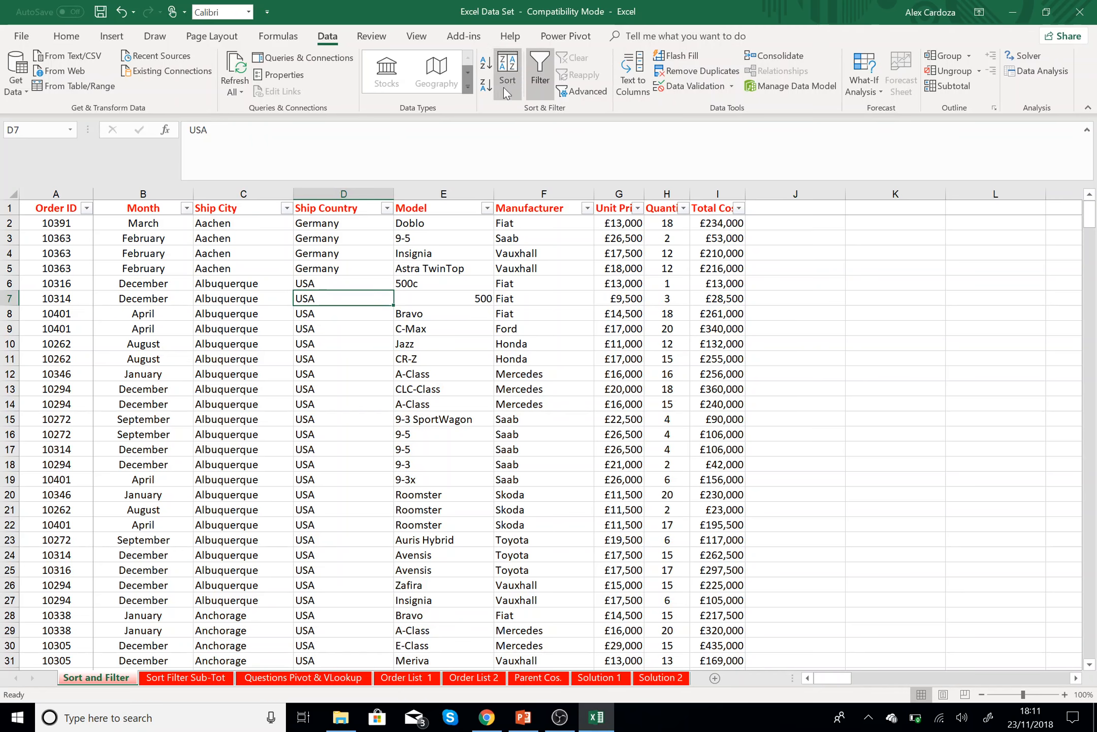
{"action": "left_click", "coordinate": [481, 90]}
{"action": "left_click", "coordinate": [271, 330]}
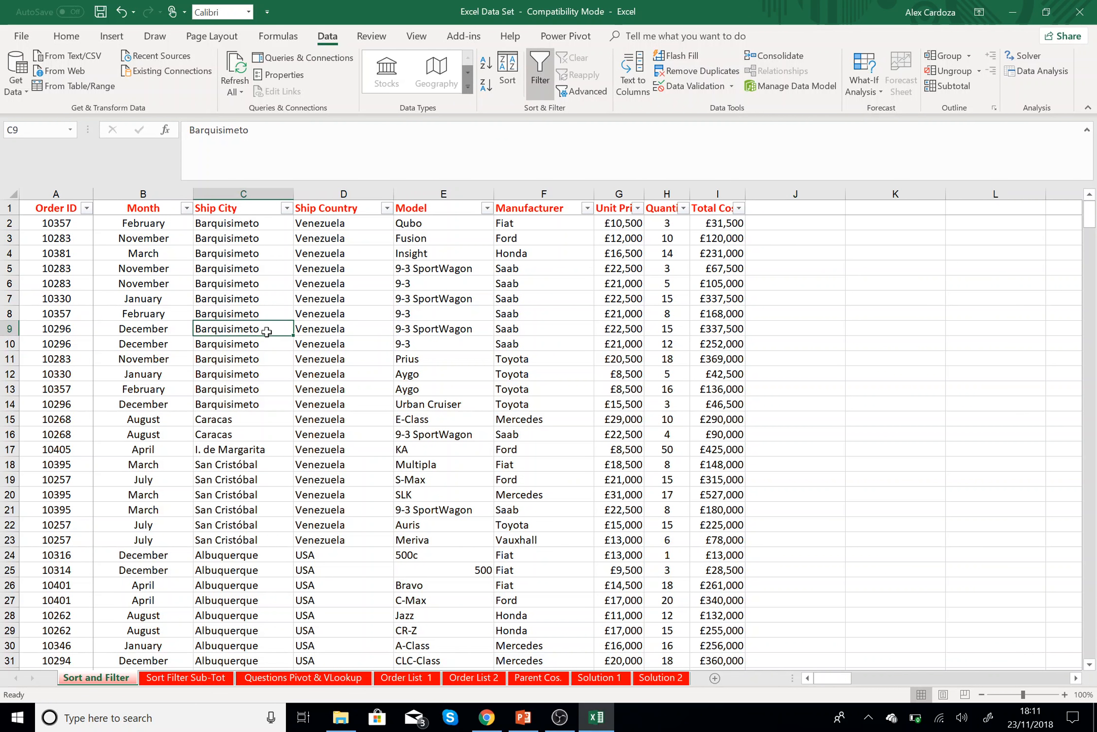
{"action": "left_click", "coordinate": [313, 300]}
{"action": "left_click", "coordinate": [431, 315]}
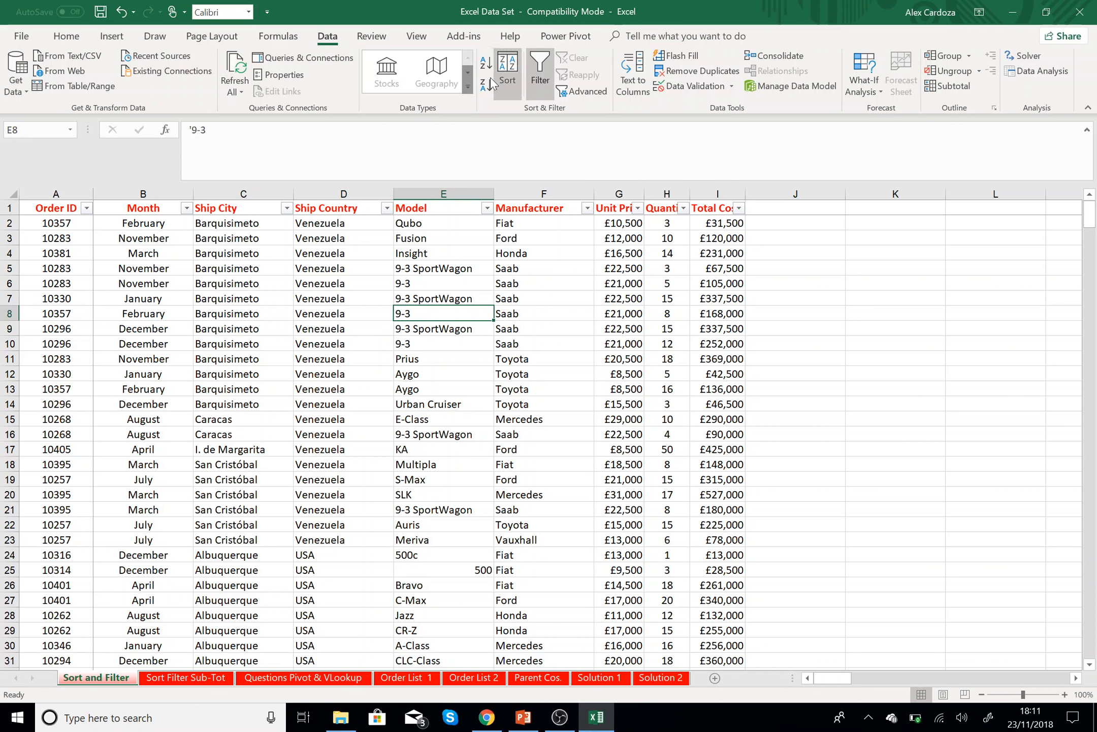
{"action": "left_click", "coordinate": [482, 61]}
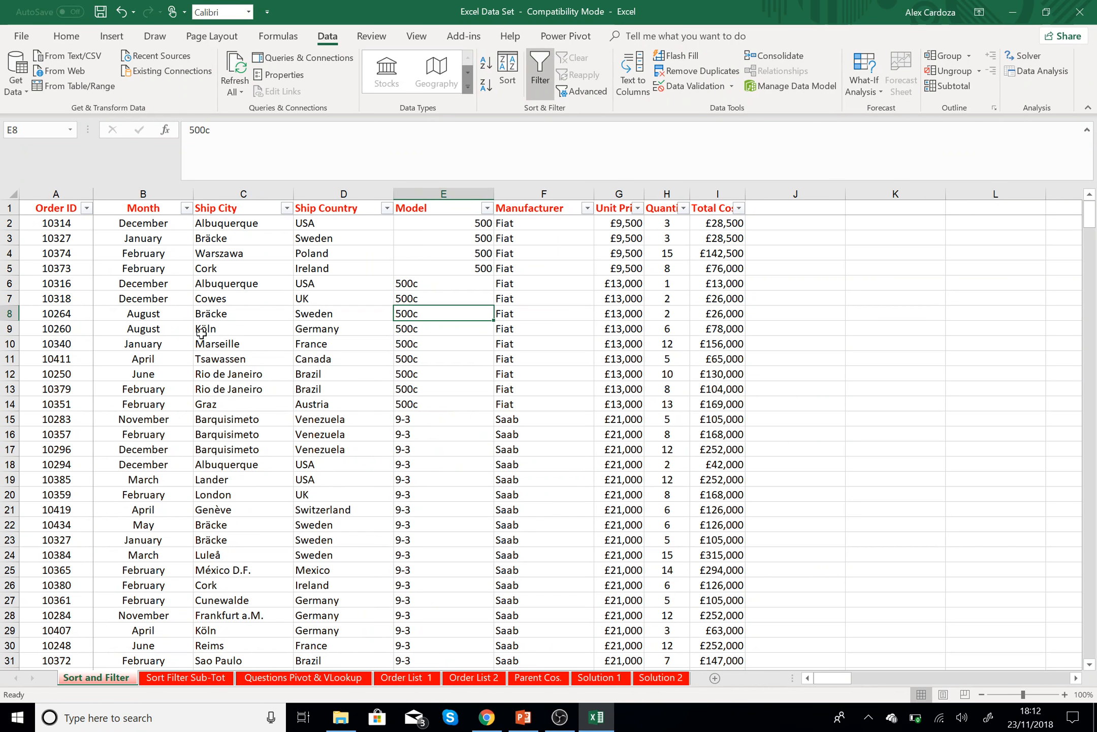
- Sort the orders by Month from A to Z and select a cell in the Ship Country column
{"action": "left_click", "coordinate": [171, 328]}
{"action": "left_click", "coordinate": [485, 62]}
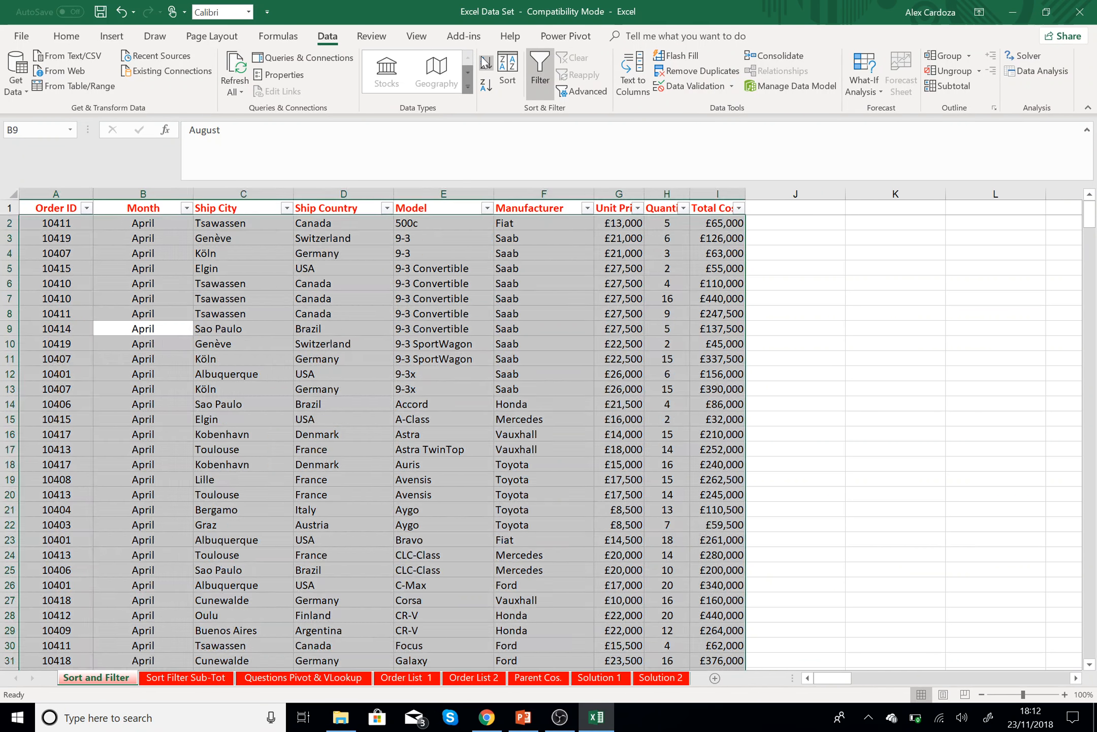
{"action": "left_click", "coordinate": [305, 349]}
- Switch to PowerPoint and show slide 7 about adding levels to a sort, briefly checking the OBS Studio recording
{"action": "key", "text": "alt+Tab"}
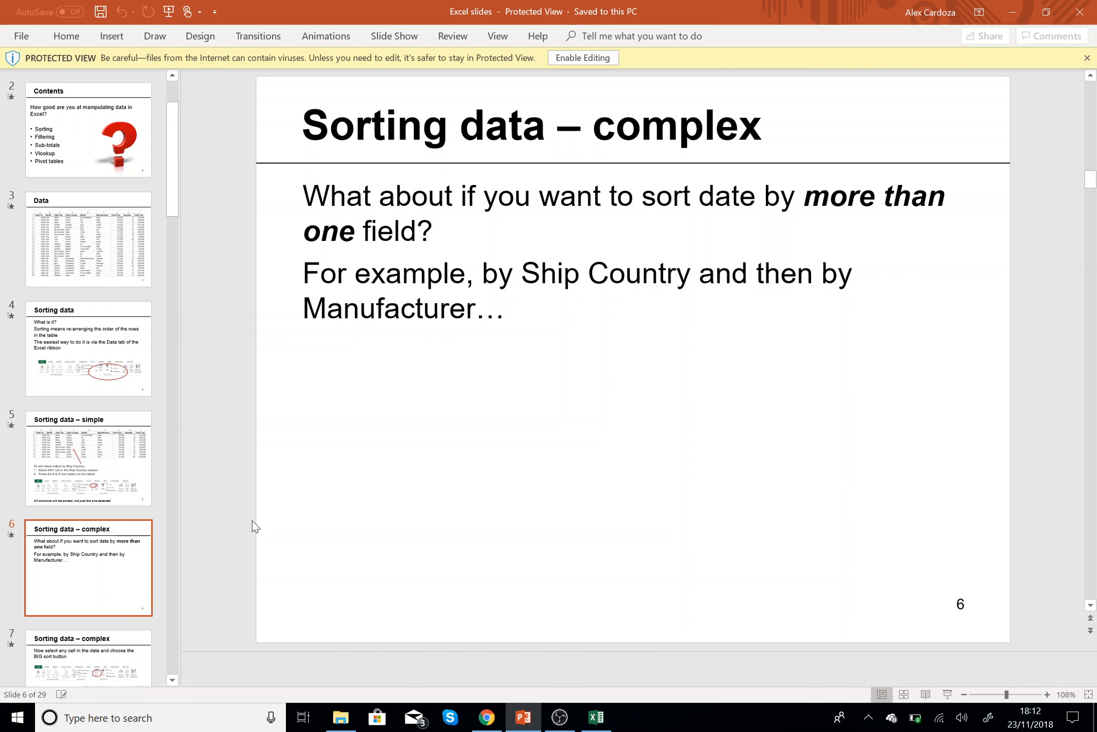
{"action": "left_click", "coordinate": [122, 671]}
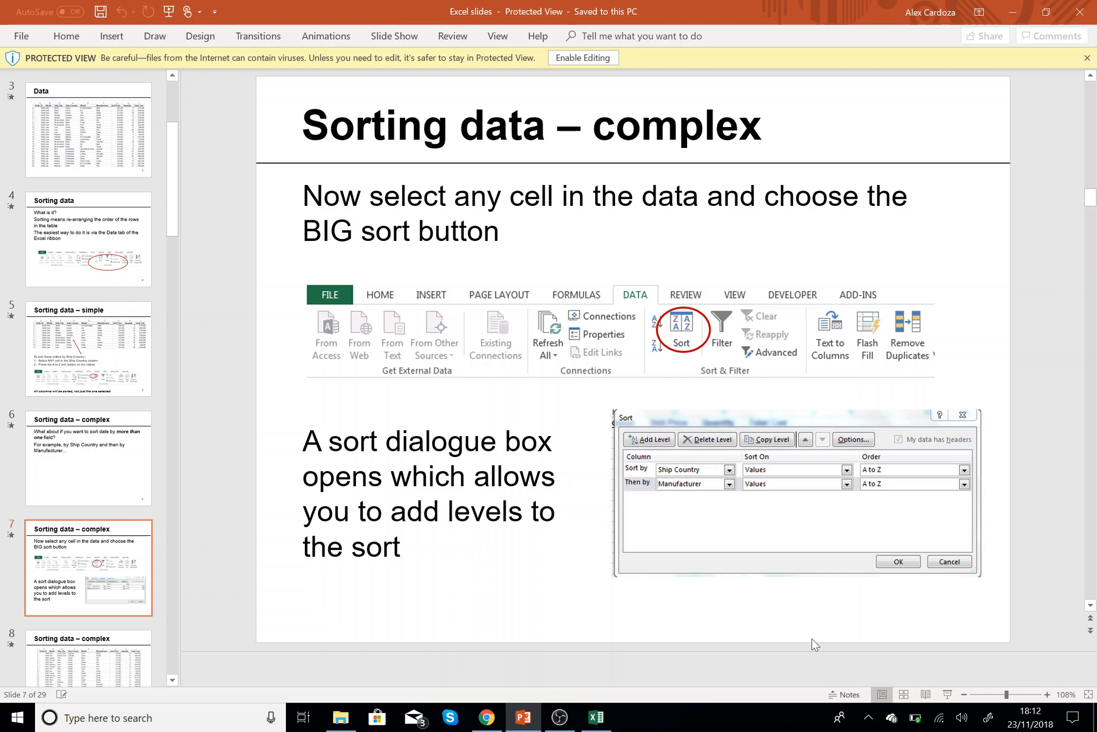
{"action": "left_click", "coordinate": [561, 715]}
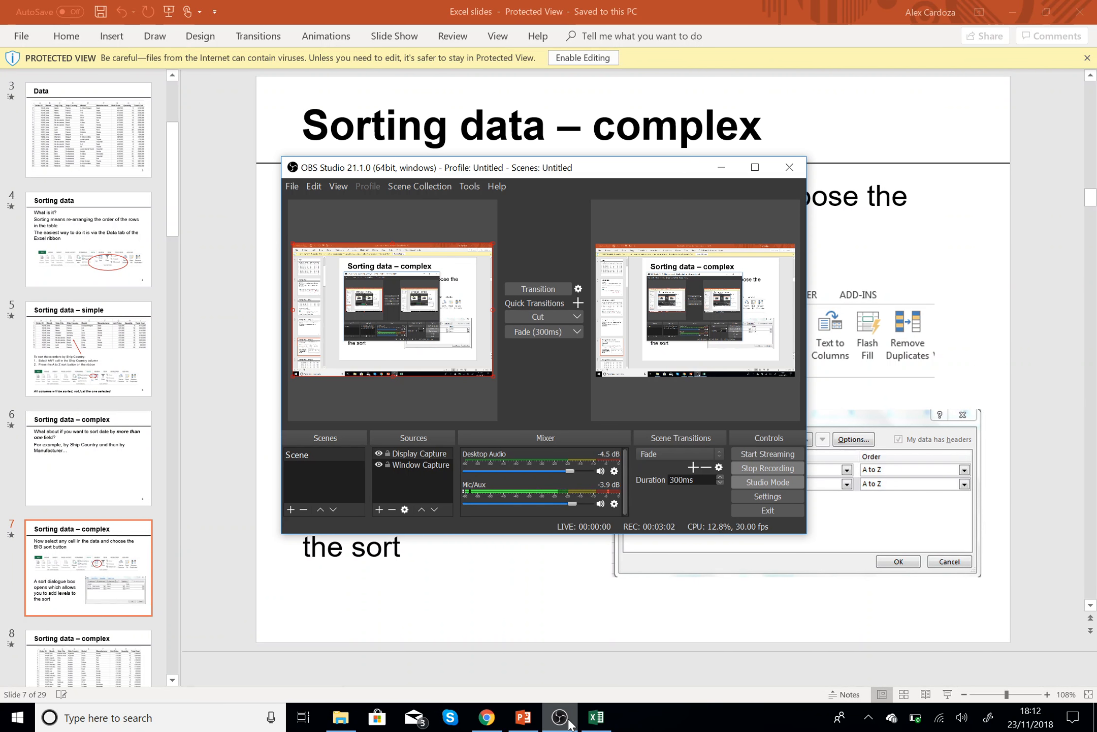
{"action": "left_click", "coordinate": [722, 168]}
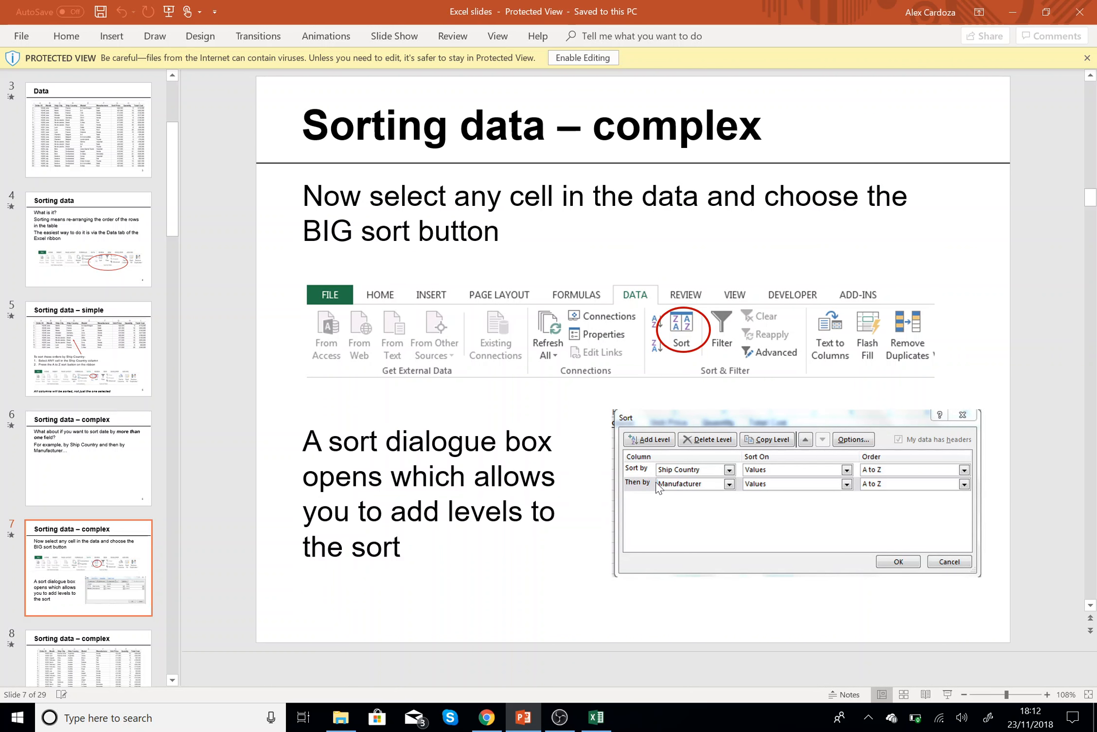
- Return to the Excel Data Set workbook, view the custom sort settings, and close them without changes
{"action": "key", "text": "alt+Tab"}
{"action": "key", "text": "alt+Tab"}
{"action": "key", "text": "alt+Tab"}
{"action": "key", "text": "alt+Tab"}
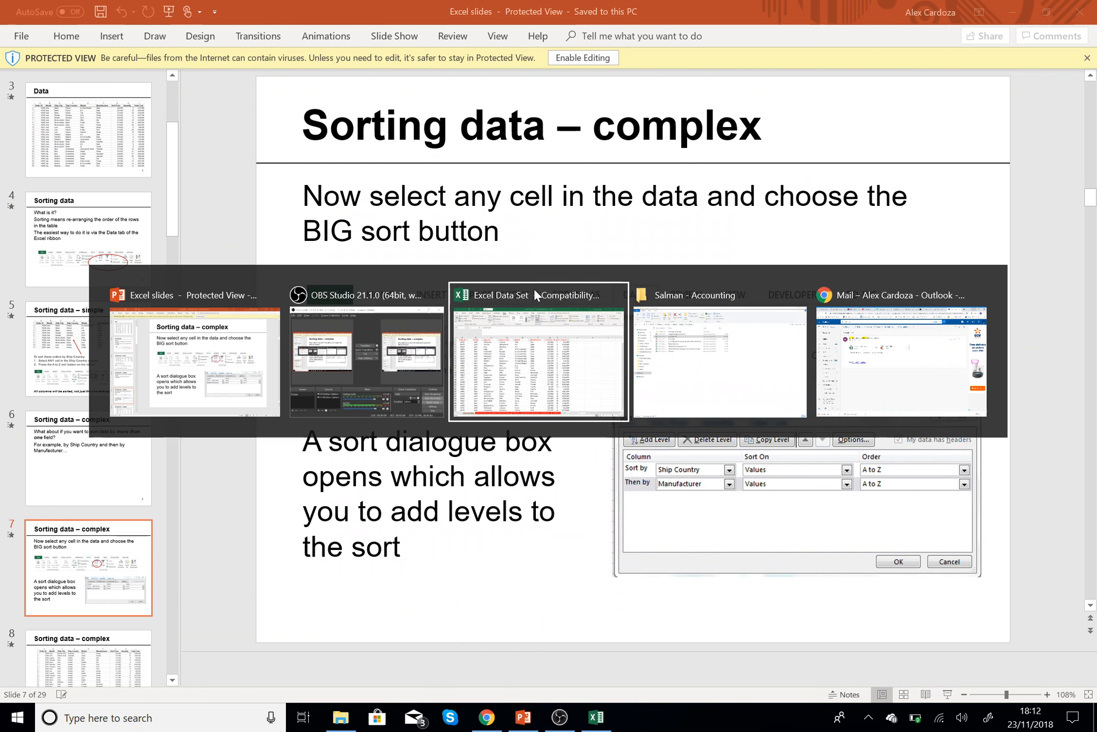
{"action": "left_click", "coordinate": [534, 287]}
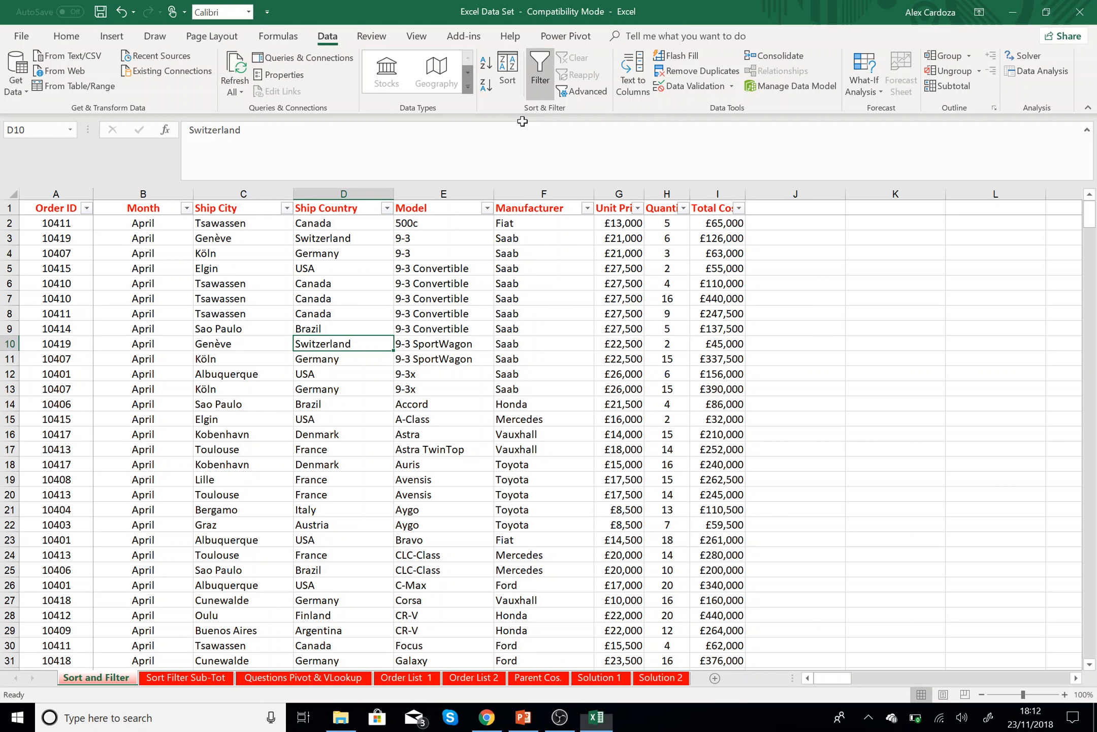
{"action": "left_click", "coordinate": [507, 71]}
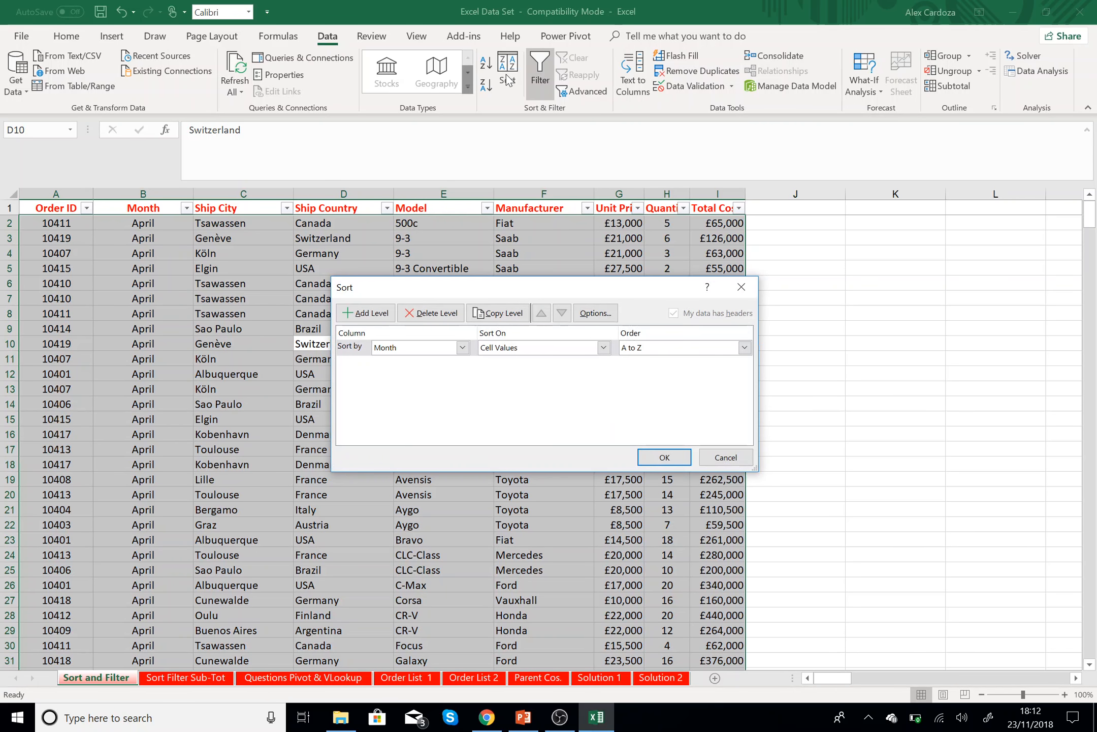
{"action": "left_click", "coordinate": [741, 286]}
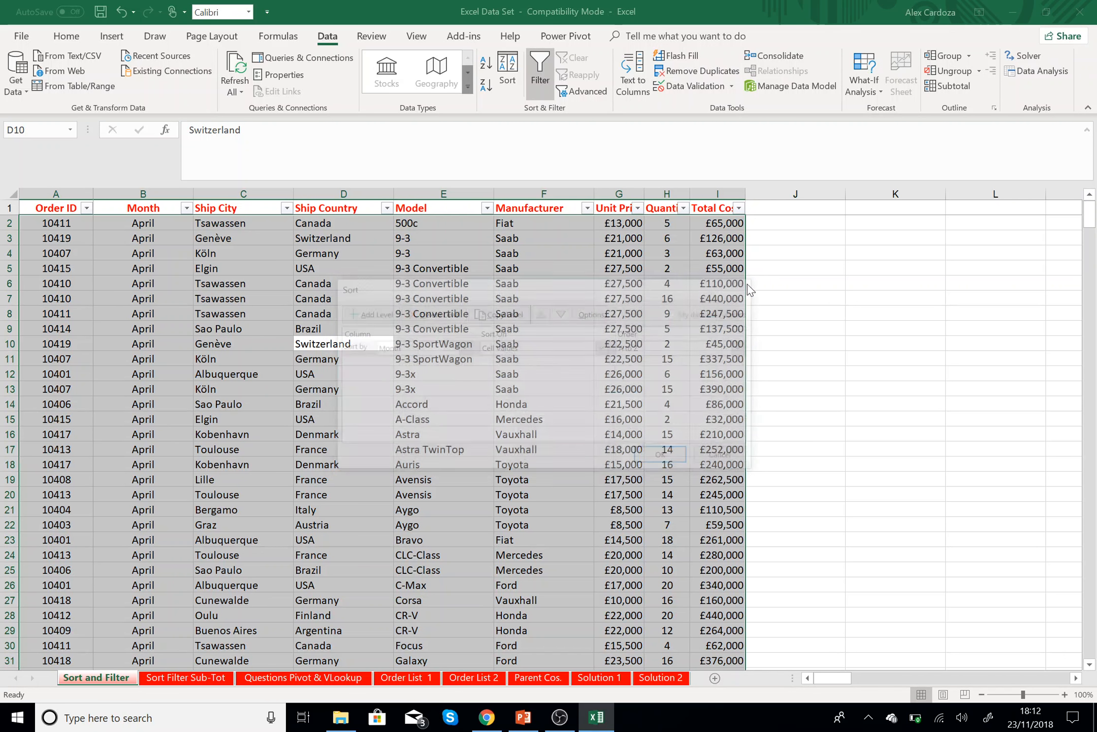
- Reopen the custom sort settings for the orders and add a second sort level
{"action": "left_click", "coordinate": [68, 36]}
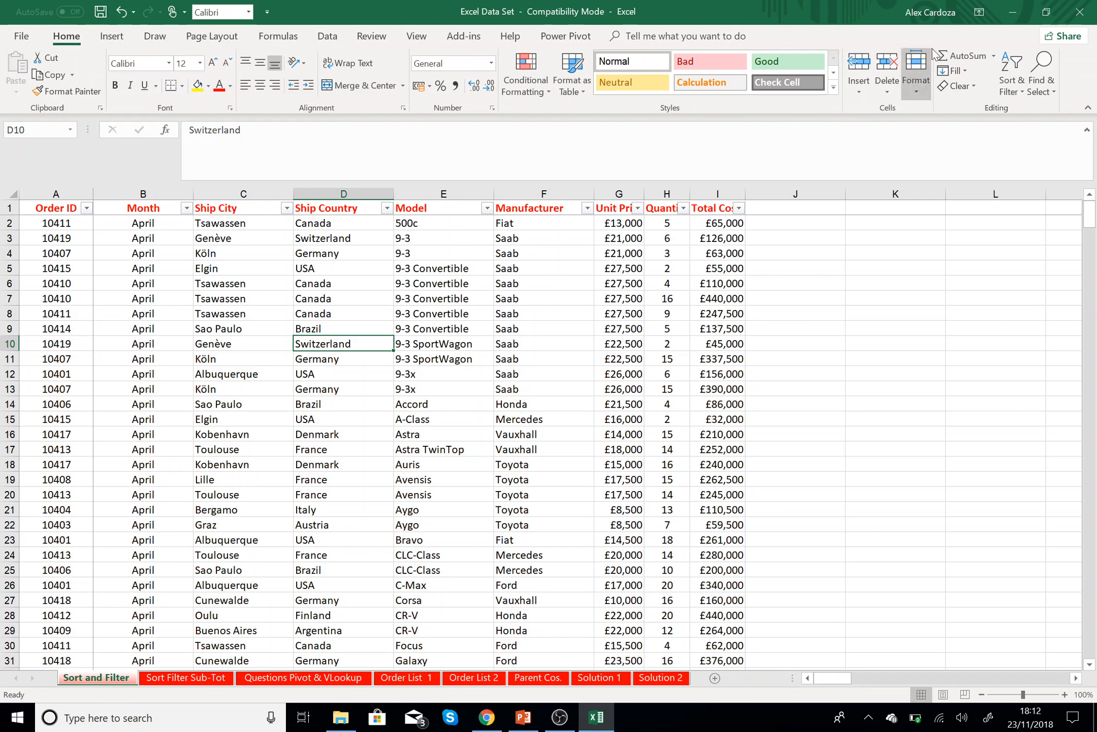
{"action": "left_click", "coordinate": [1012, 71]}
{"action": "left_click", "coordinate": [1043, 147]}
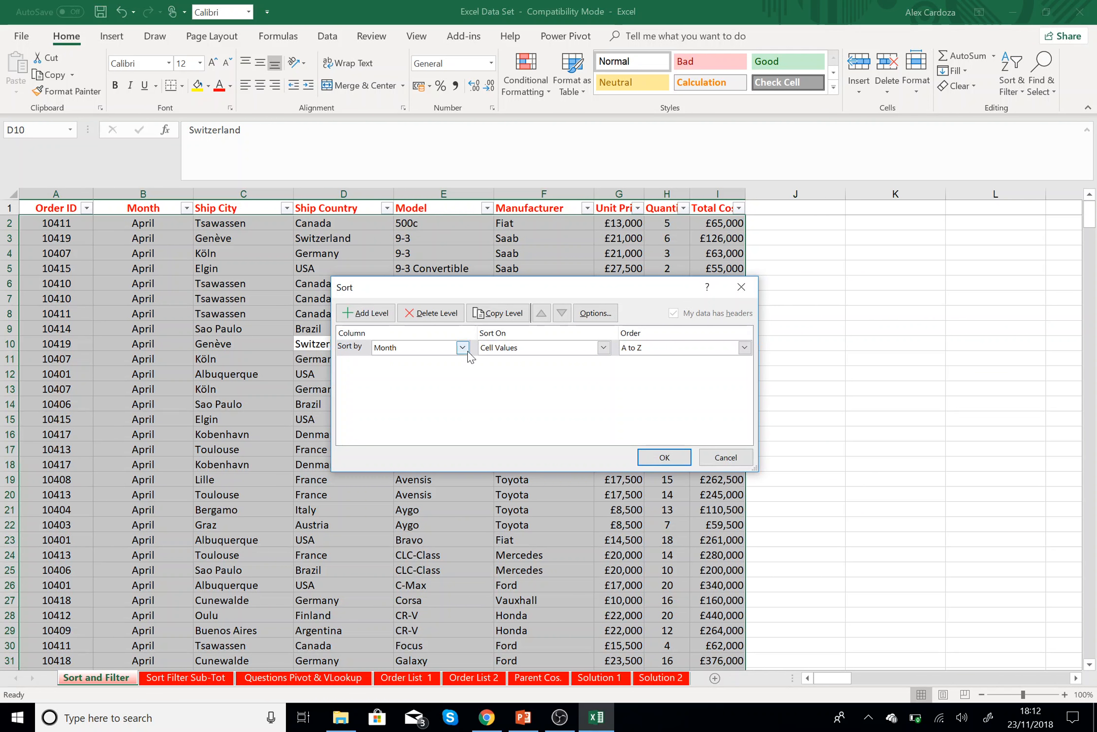
{"action": "left_click", "coordinate": [375, 317]}
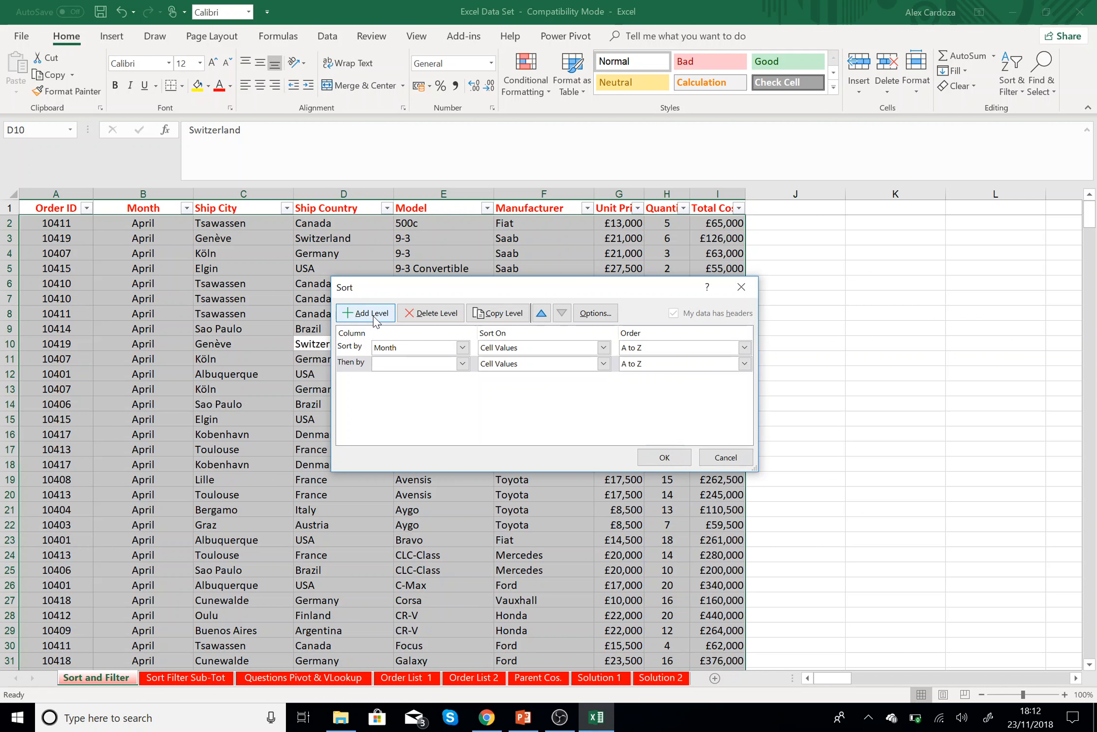
- Check the example on the PowerPoint slide and sort the orders by Ship Country, then by Manufacturer, both A to Z
{"action": "left_click", "coordinate": [462, 349]}
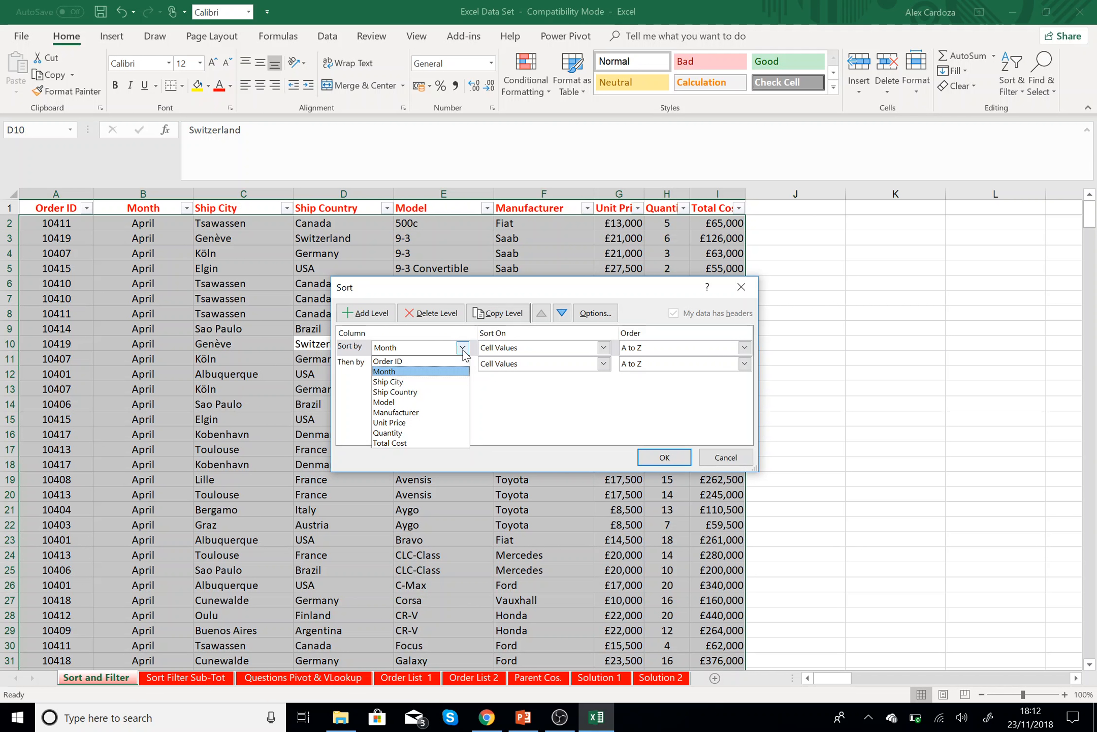
{"action": "key", "text": "alt+Tab"}
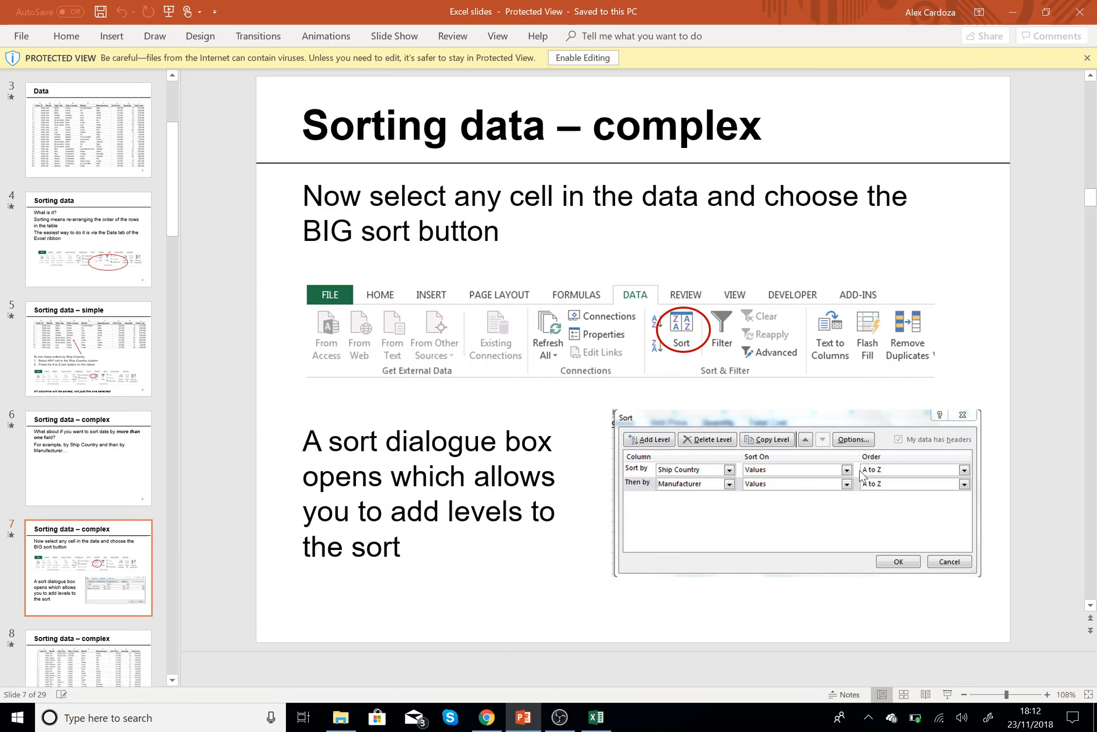
{"action": "key", "text": "alt+Tab"}
{"action": "left_click", "coordinate": [462, 364]}
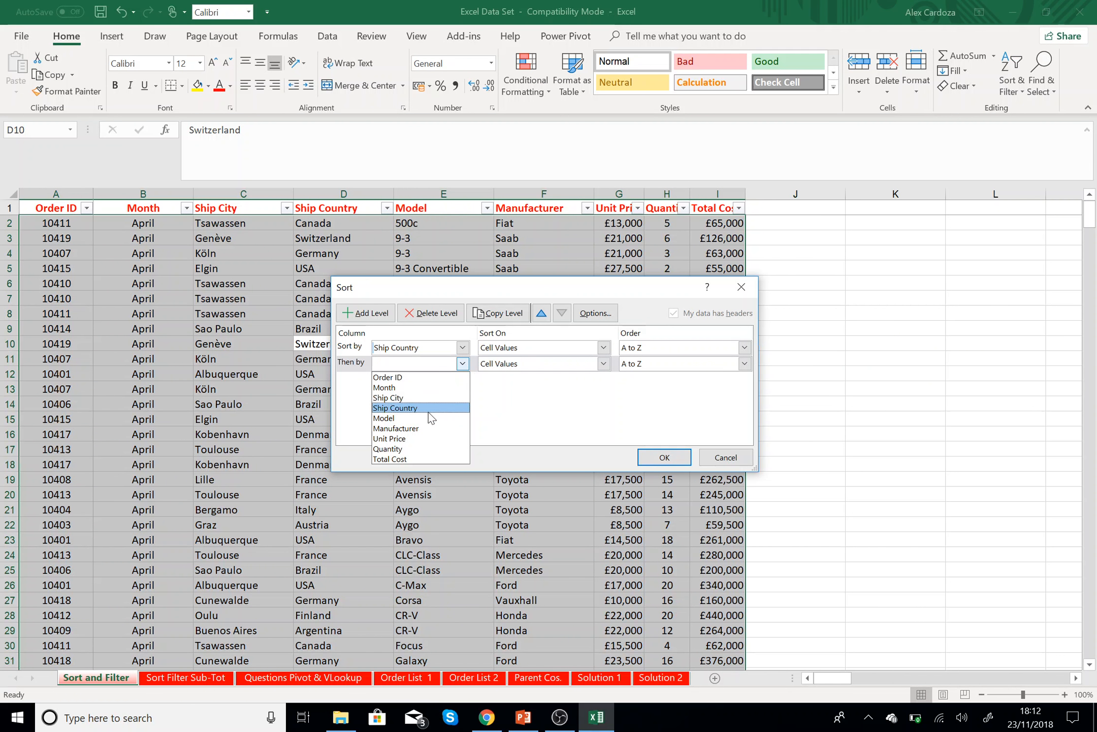
{"action": "left_click", "coordinate": [426, 428]}
{"action": "left_click", "coordinate": [669, 457]}
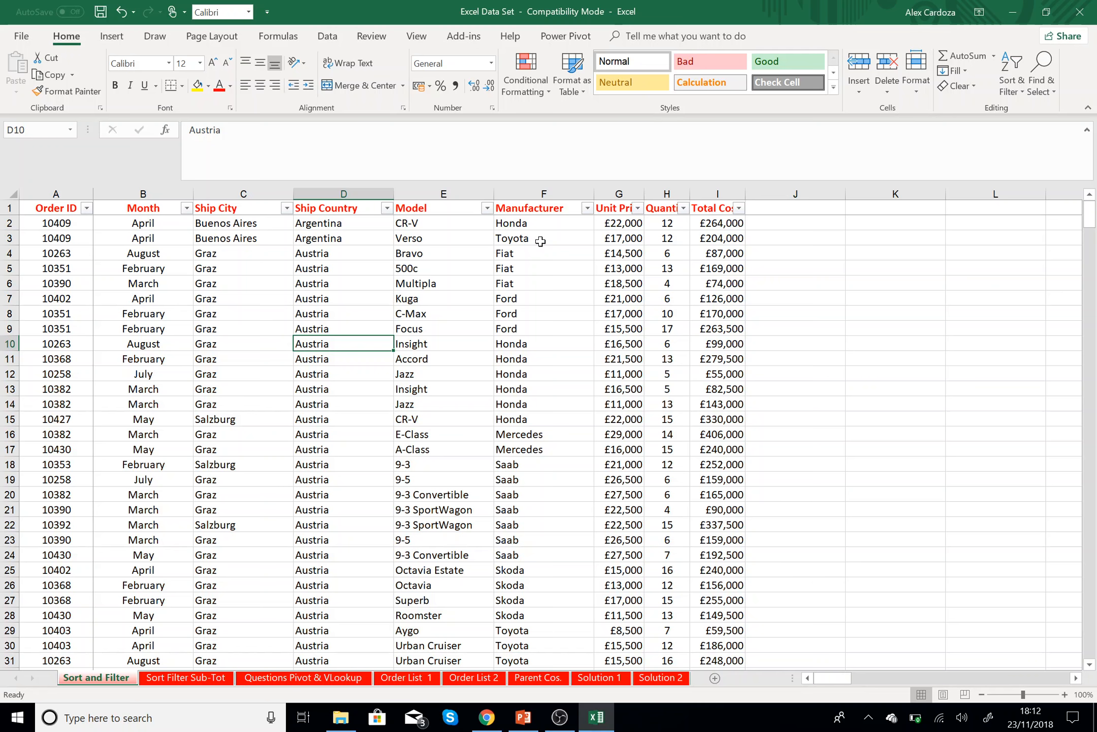
- Review the two-level custom sort settings and close them without changes
{"action": "left_click", "coordinate": [1012, 76]}
{"action": "left_click", "coordinate": [1024, 146]}
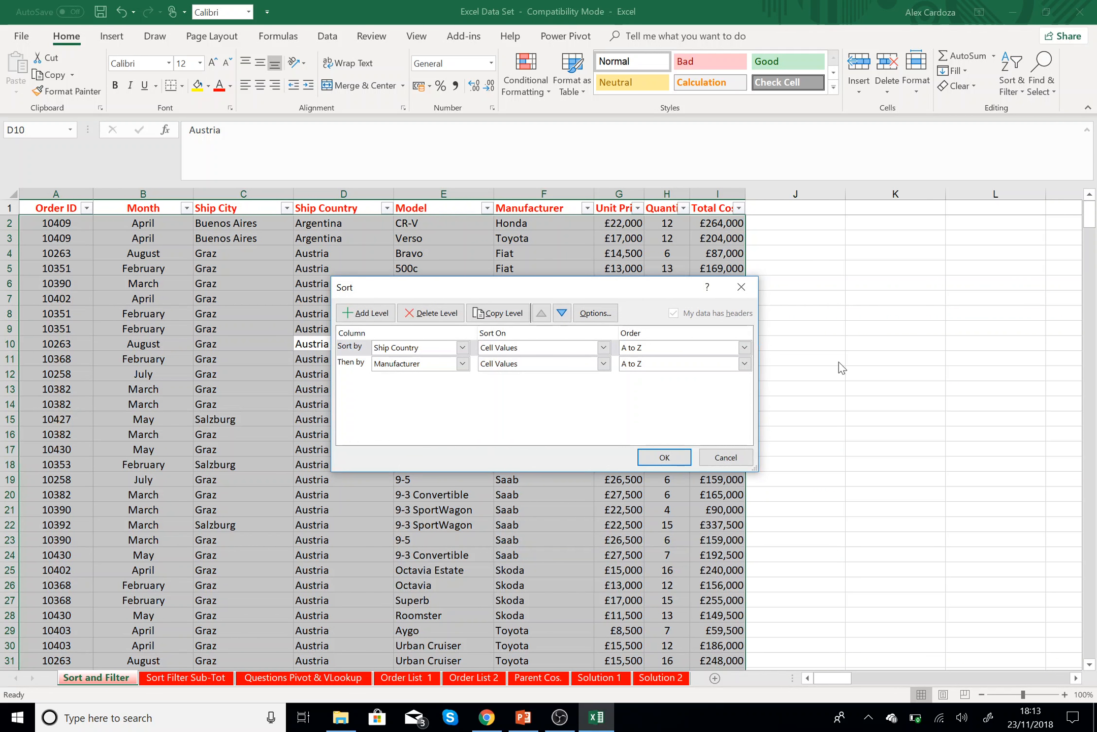
{"action": "left_click", "coordinate": [731, 460]}
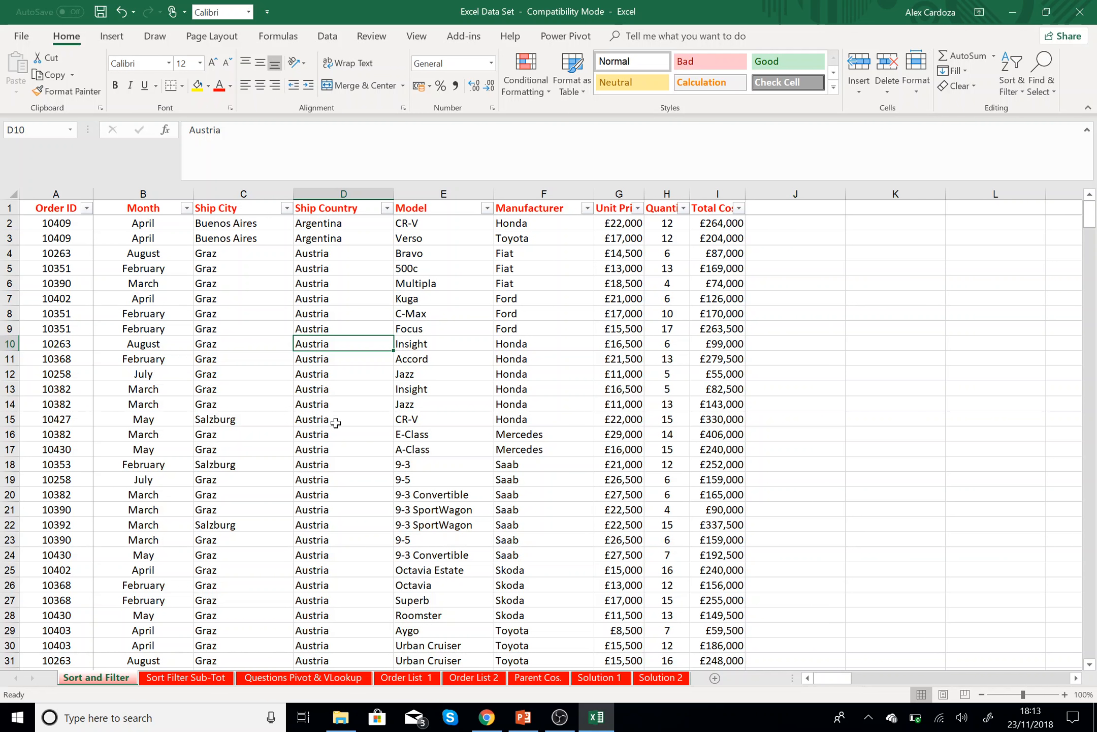
- Switch to PowerPoint and review the slides from the Sorting data – complex result through Filtering data – simple
{"action": "key", "text": "alt+Tab"}
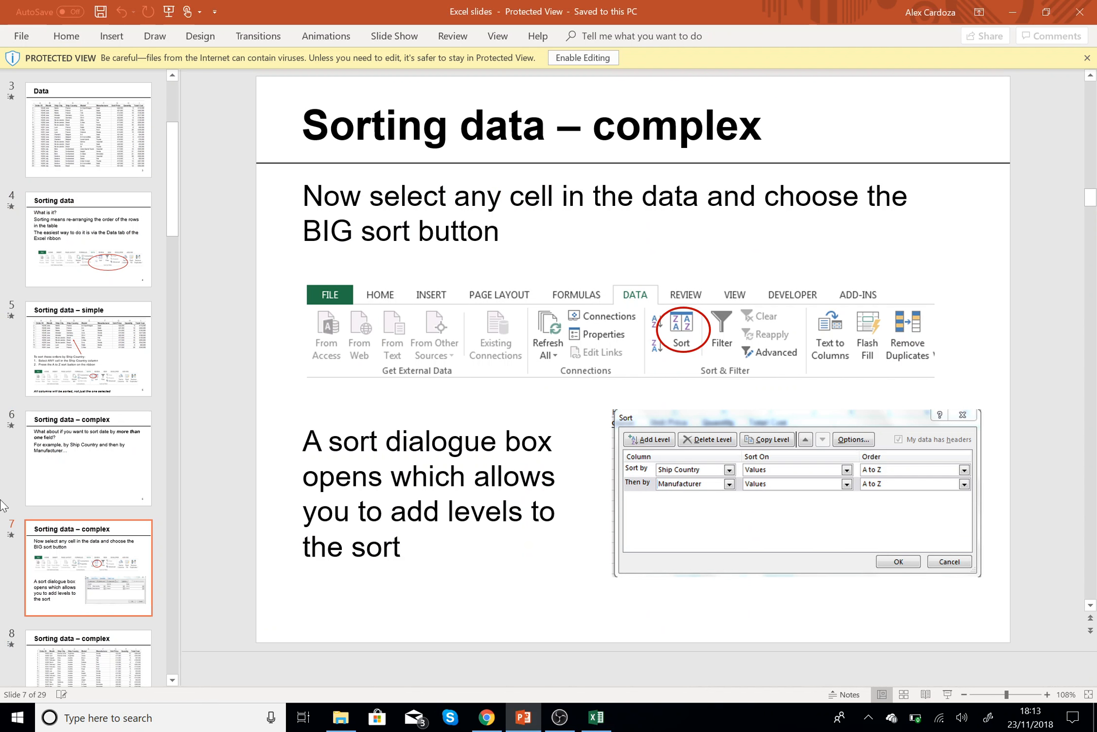
{"action": "left_click", "coordinate": [90, 645]}
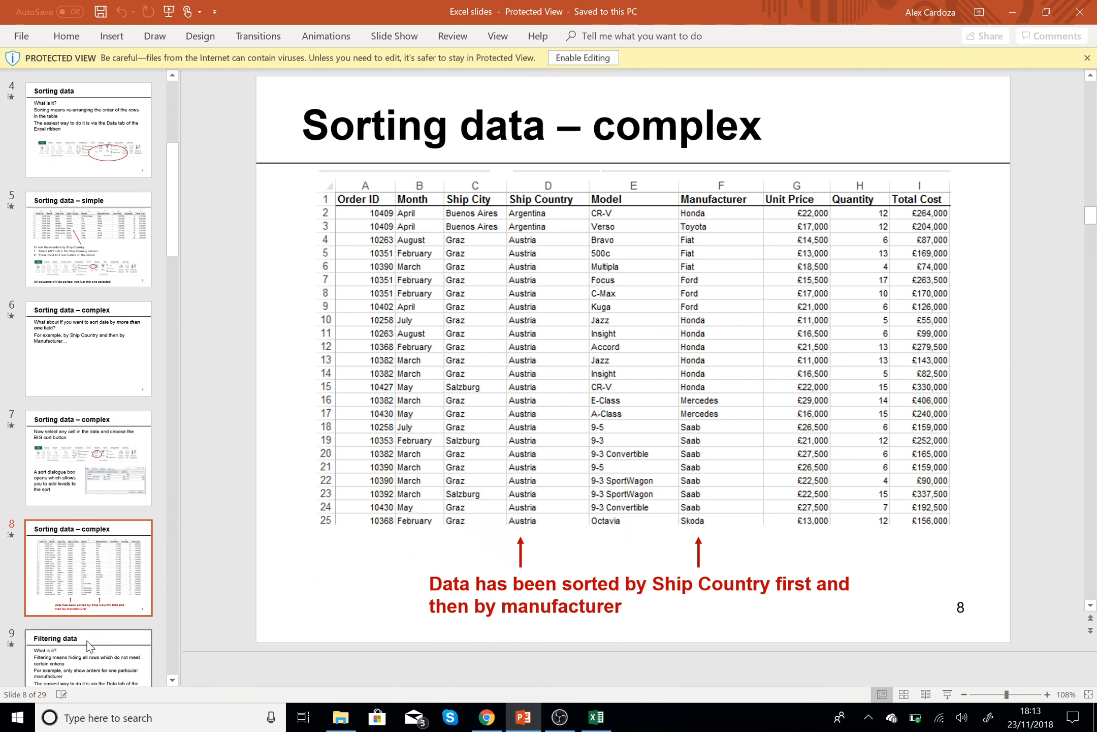
{"action": "key", "text": "Down"}
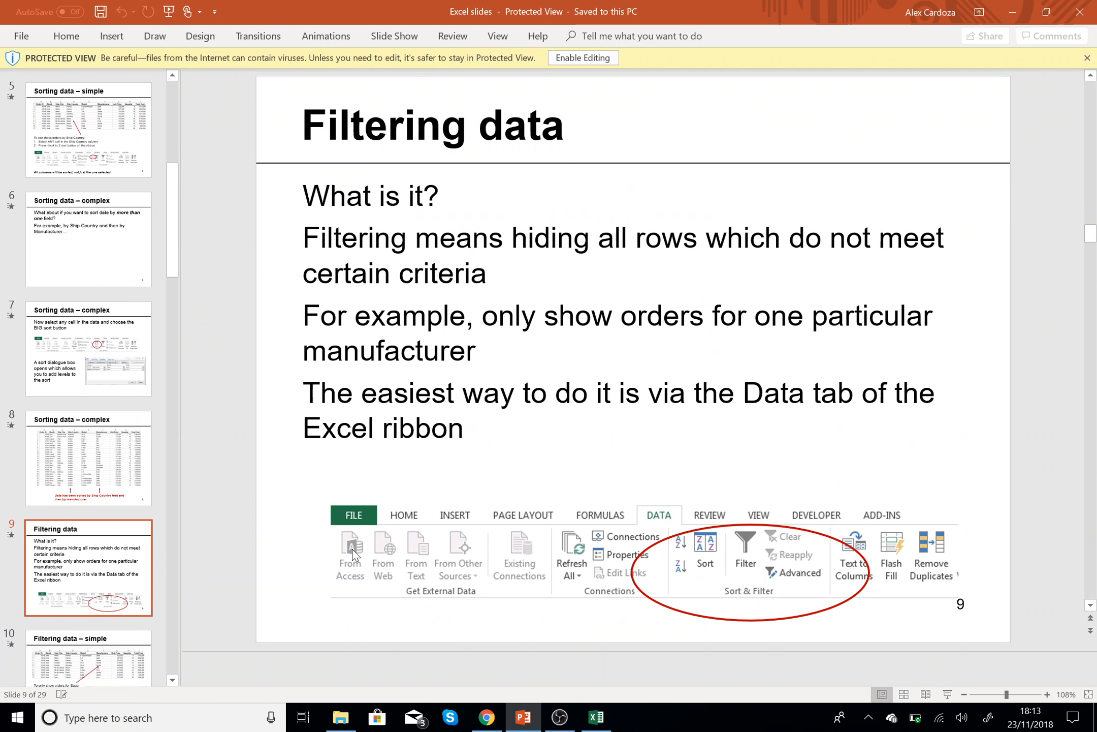
{"action": "key", "text": "Down"}
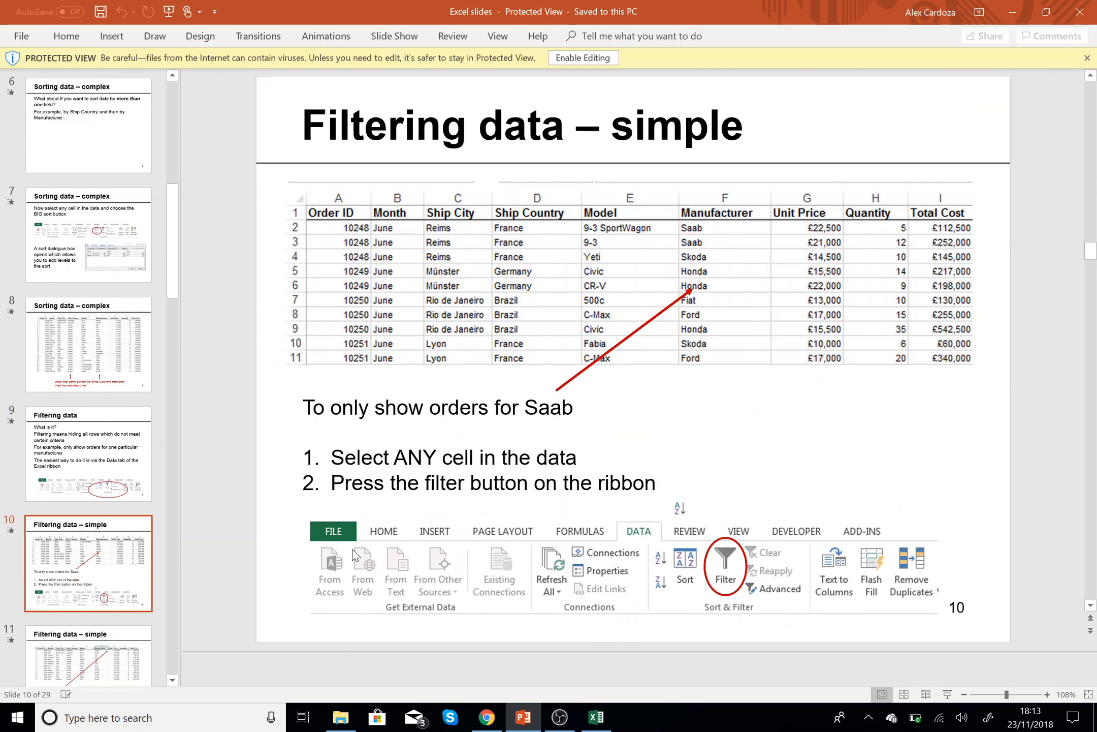
{"action": "key", "text": "Down"}
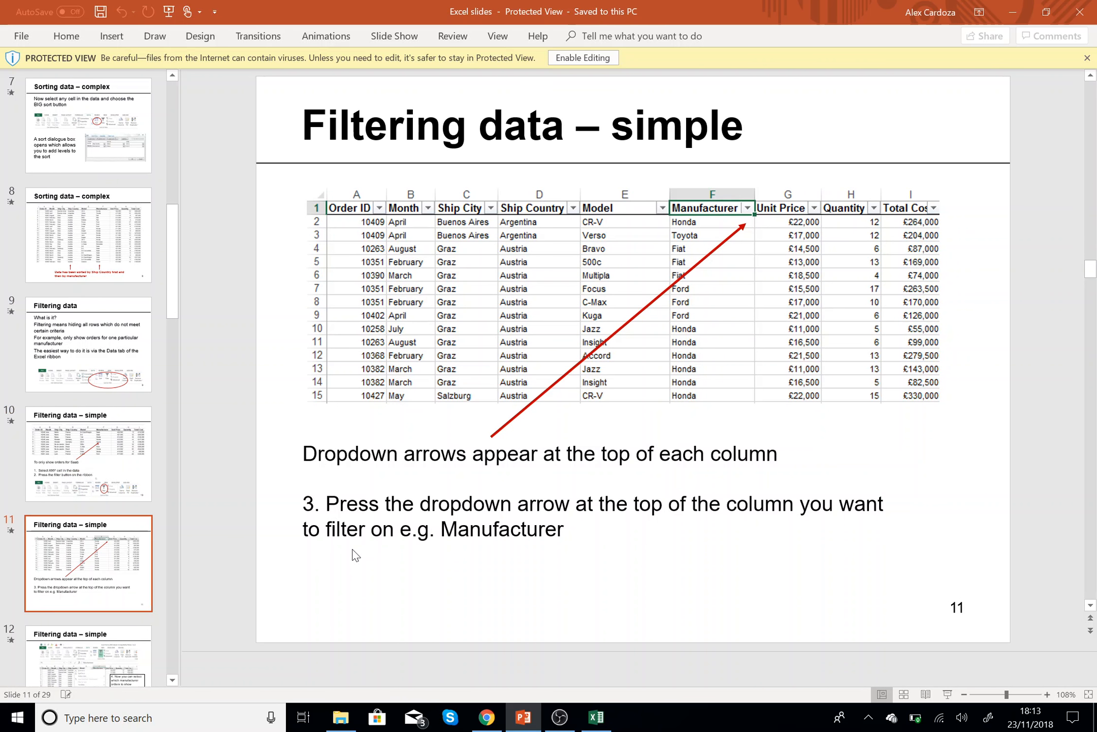
{"action": "key", "text": "Down"}
{"action": "key", "text": "Down"}
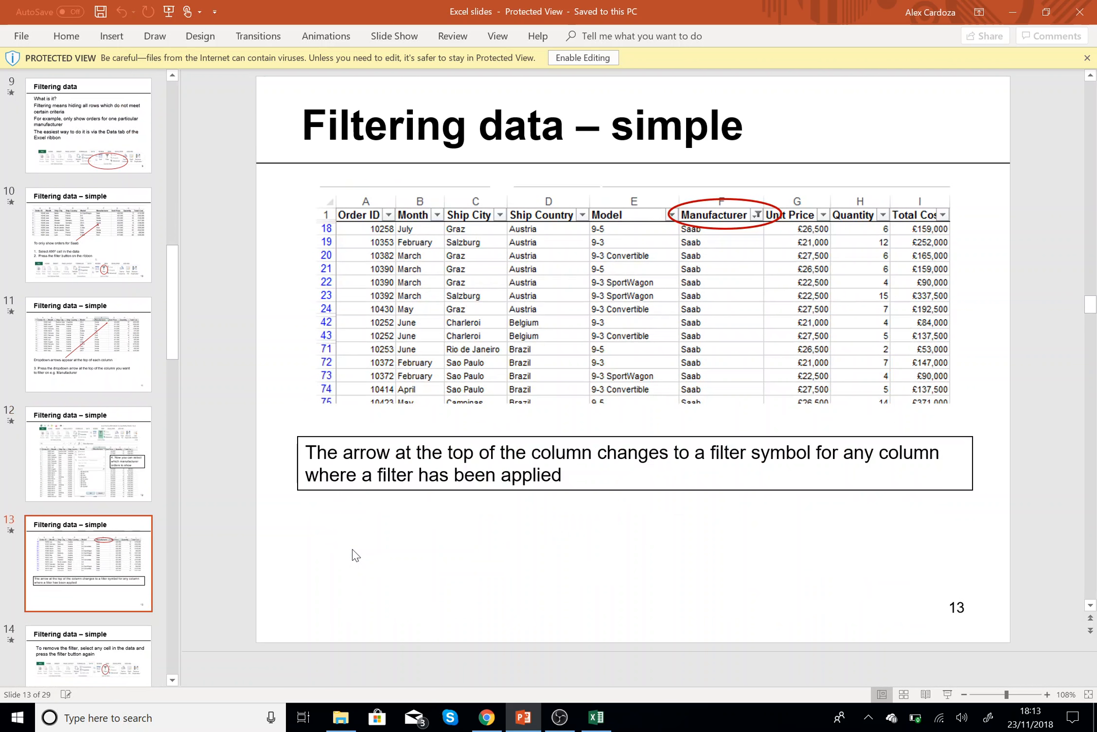
{"action": "key", "text": "Down"}
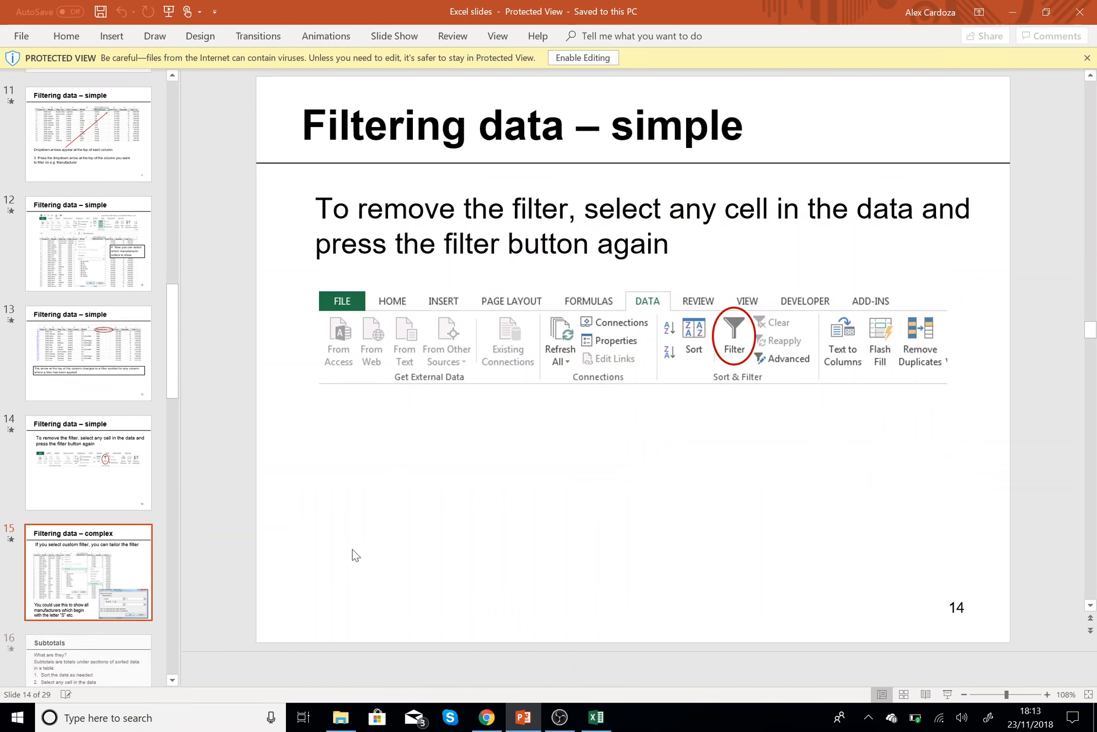
- Review the Filtering data – complex slide and switch back to the Excel workbook
{"action": "key", "text": "Down"}
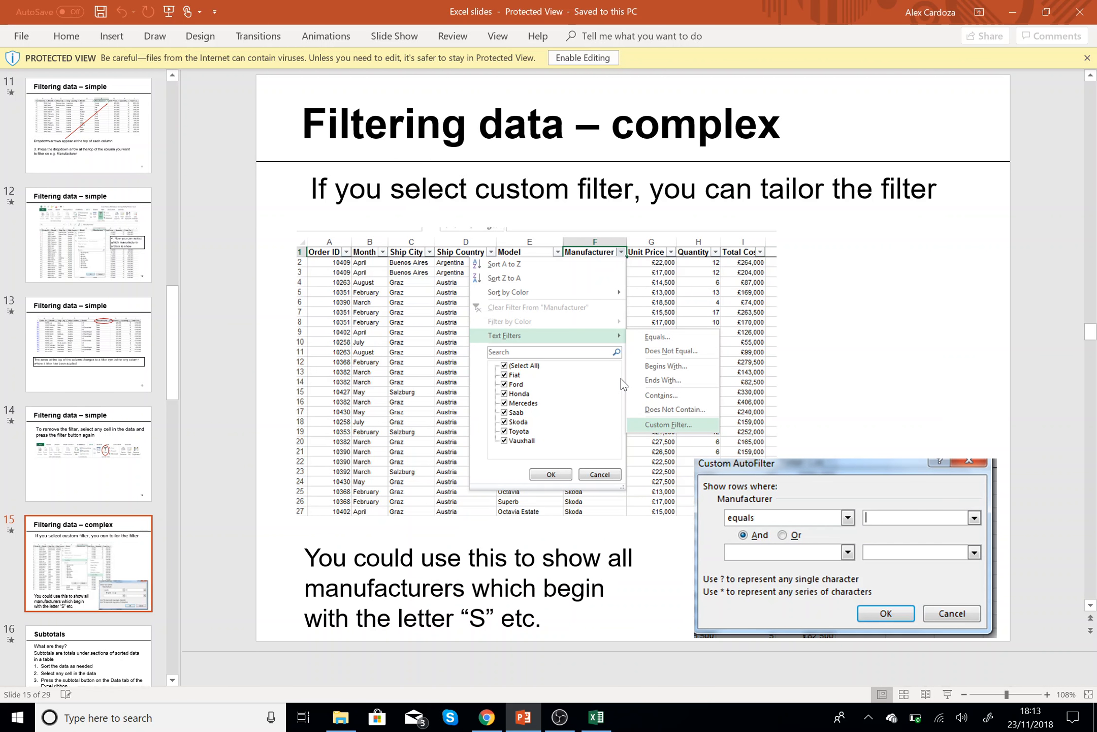
{"action": "key", "text": "alt+Tab"}
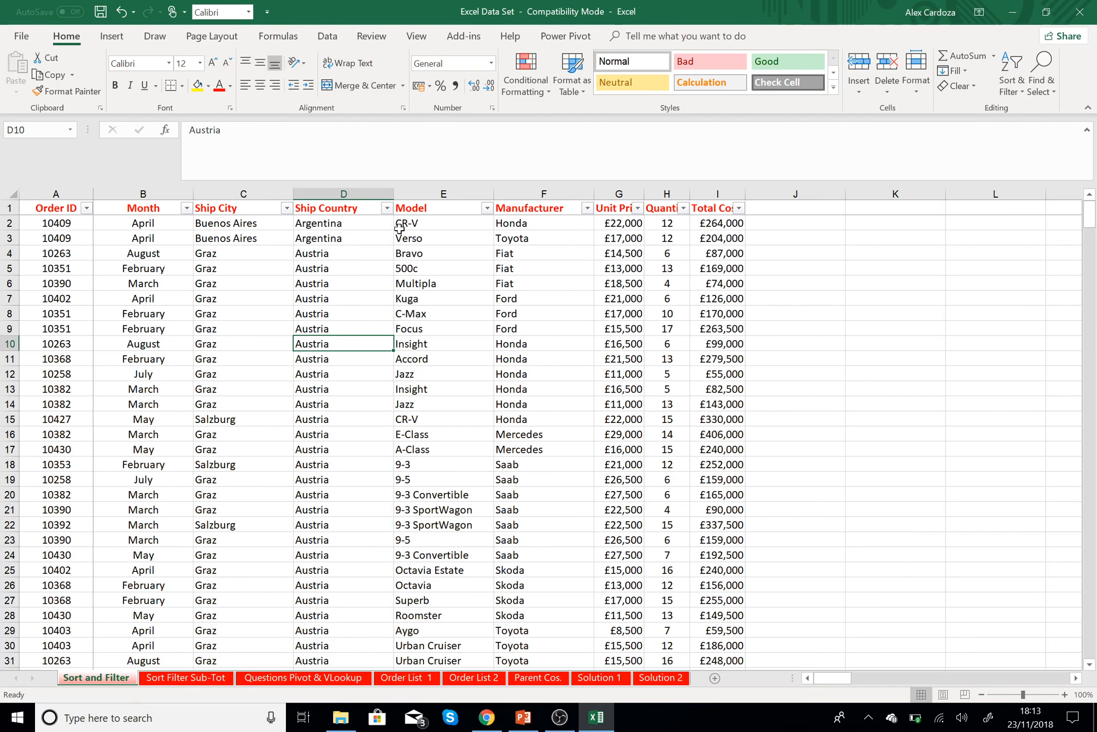
{"action": "left_click", "coordinate": [397, 207]}
{"action": "left_click", "coordinate": [387, 208]}
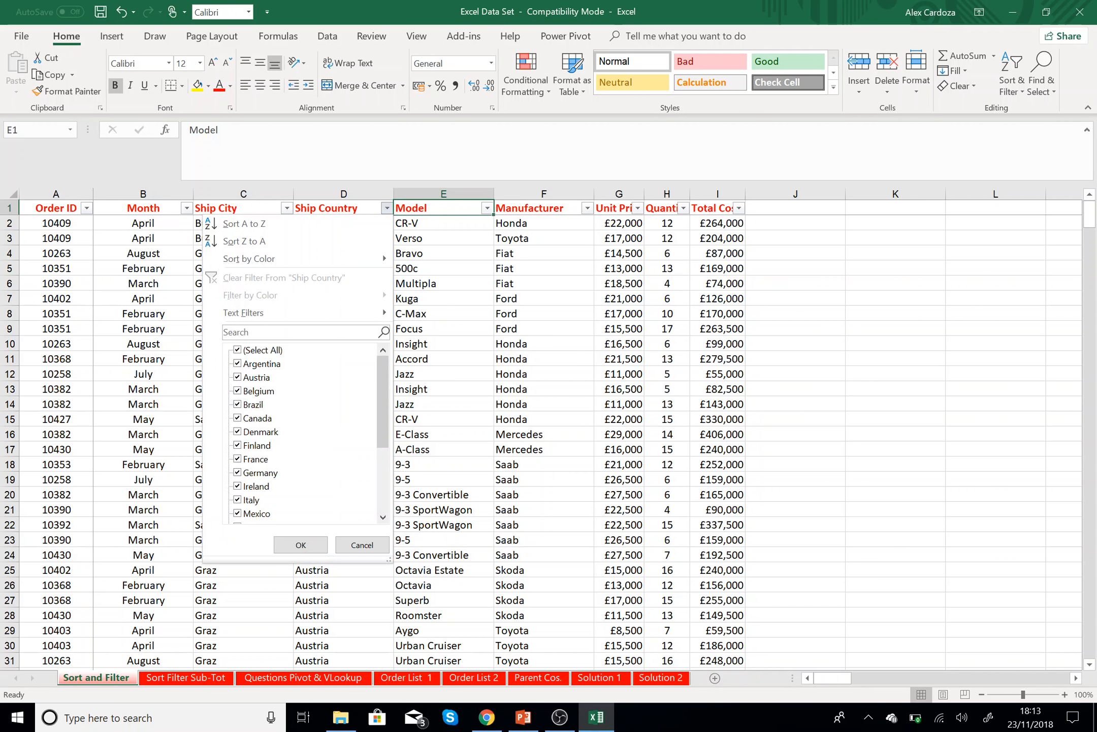
{"action": "left_click", "coordinate": [269, 349]}
{"action": "left_click", "coordinate": [262, 404]}
{"action": "left_click", "coordinate": [361, 544]}
{"action": "left_click", "coordinate": [406, 268]}
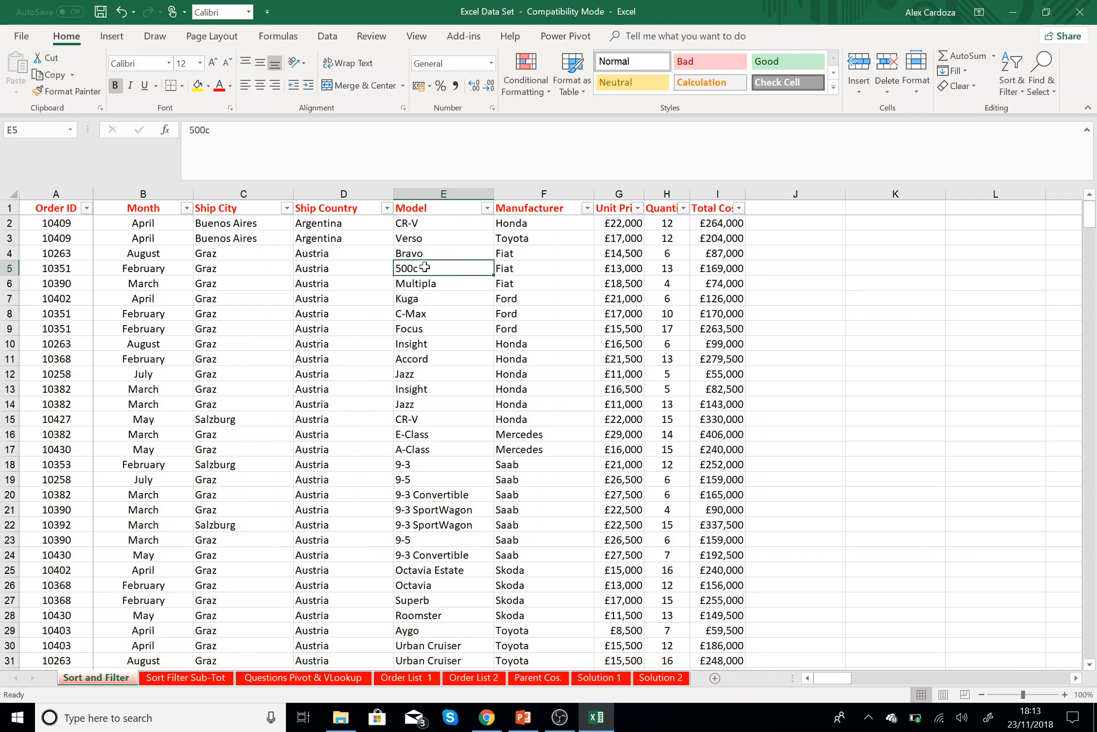
- Filter the Ship Country column to show only the orders shipped to Brazil
{"action": "left_click", "coordinate": [386, 208]}
{"action": "left_click", "coordinate": [264, 350]}
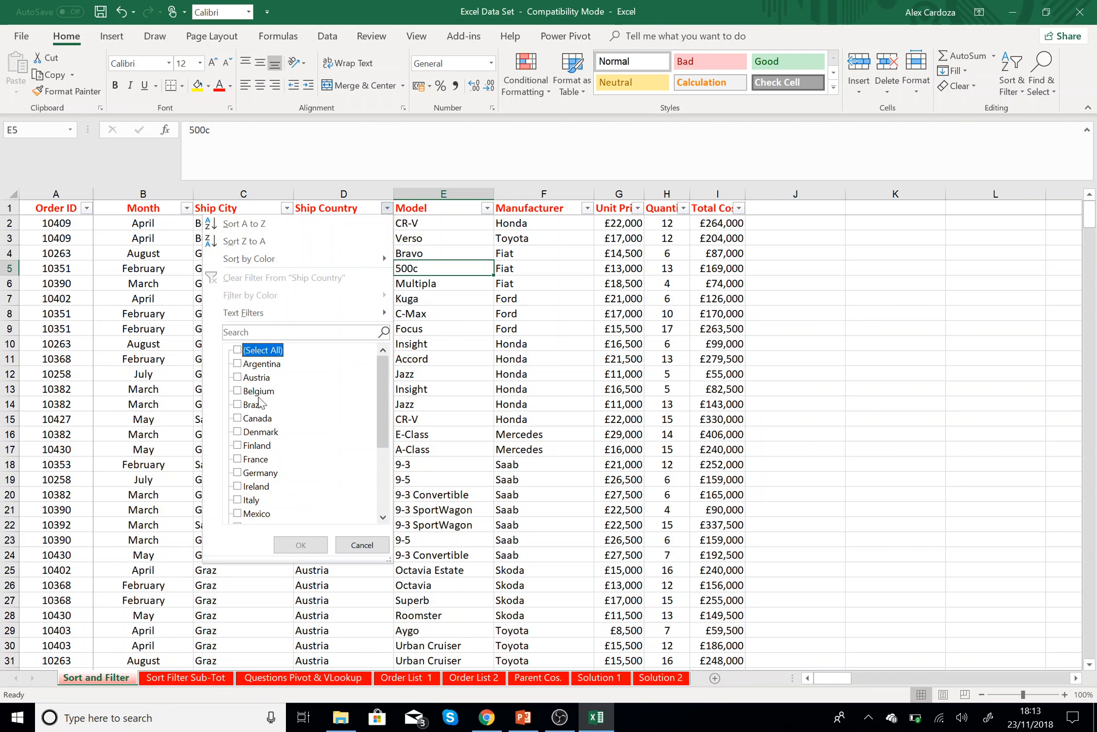
{"action": "left_click", "coordinate": [258, 405]}
{"action": "left_click", "coordinate": [307, 546]}
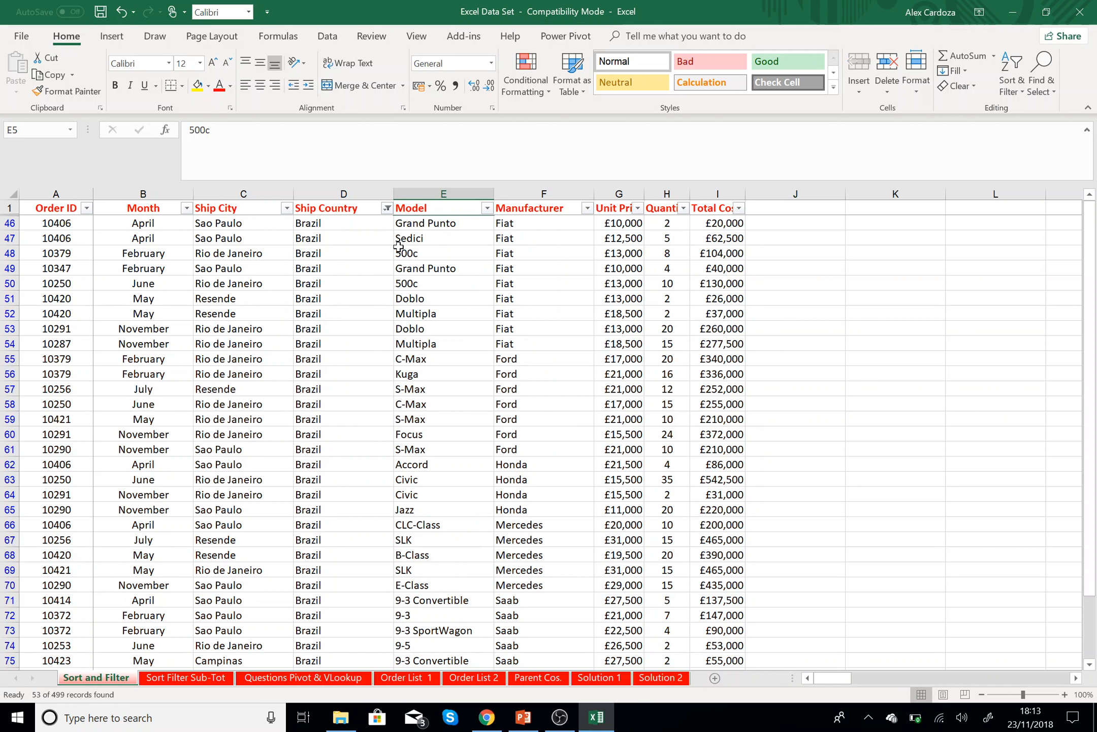
- Reset the Ship Country filter to include all countries
{"action": "left_click", "coordinate": [387, 207]}
{"action": "left_click", "coordinate": [268, 353]}
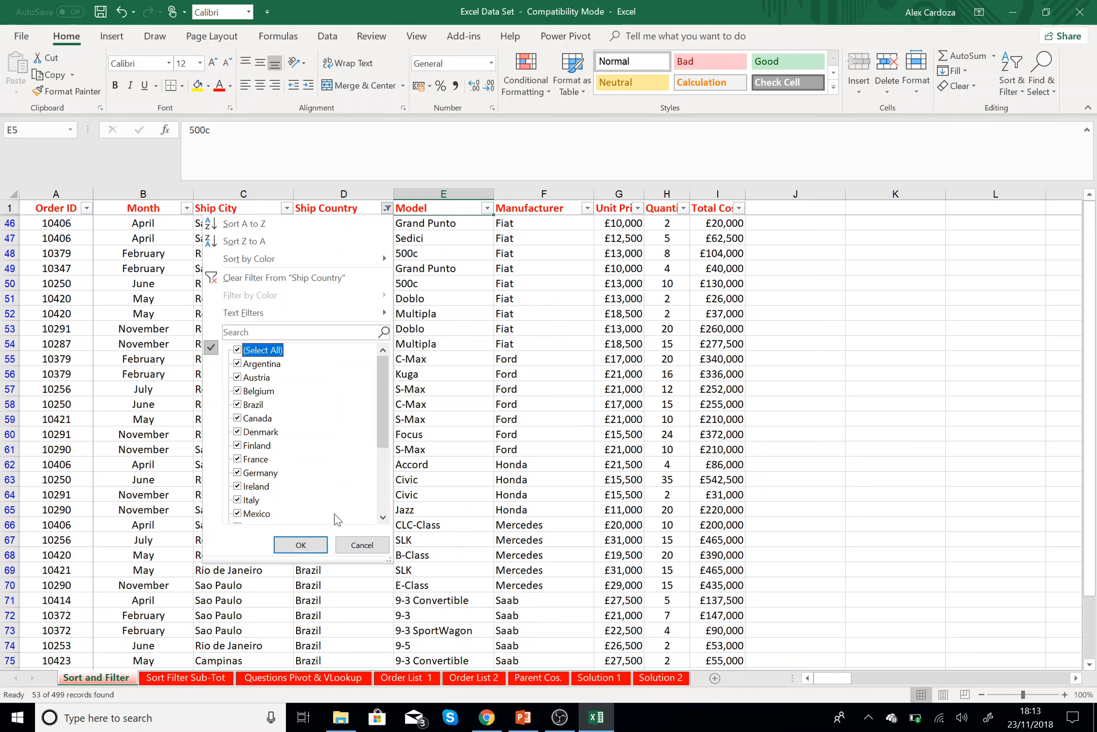
{"action": "left_click", "coordinate": [301, 544]}
- Filter the Month column to show only the December orders
{"action": "left_click", "coordinate": [186, 208]}
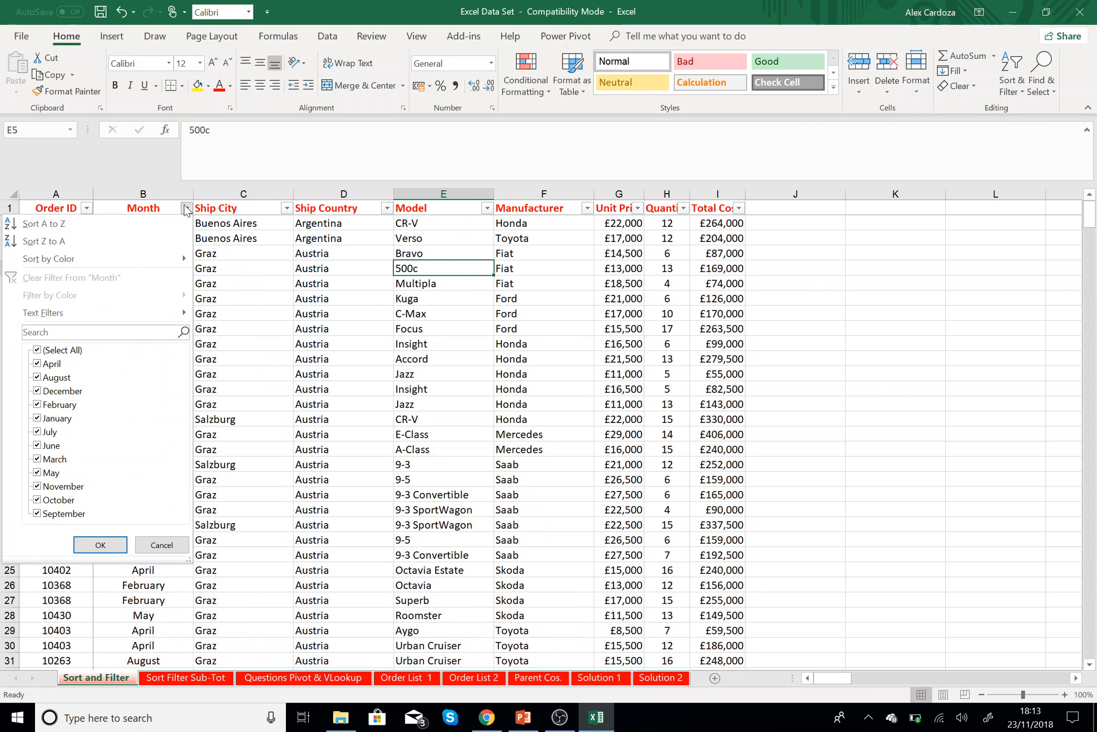
{"action": "left_click", "coordinate": [61, 350]}
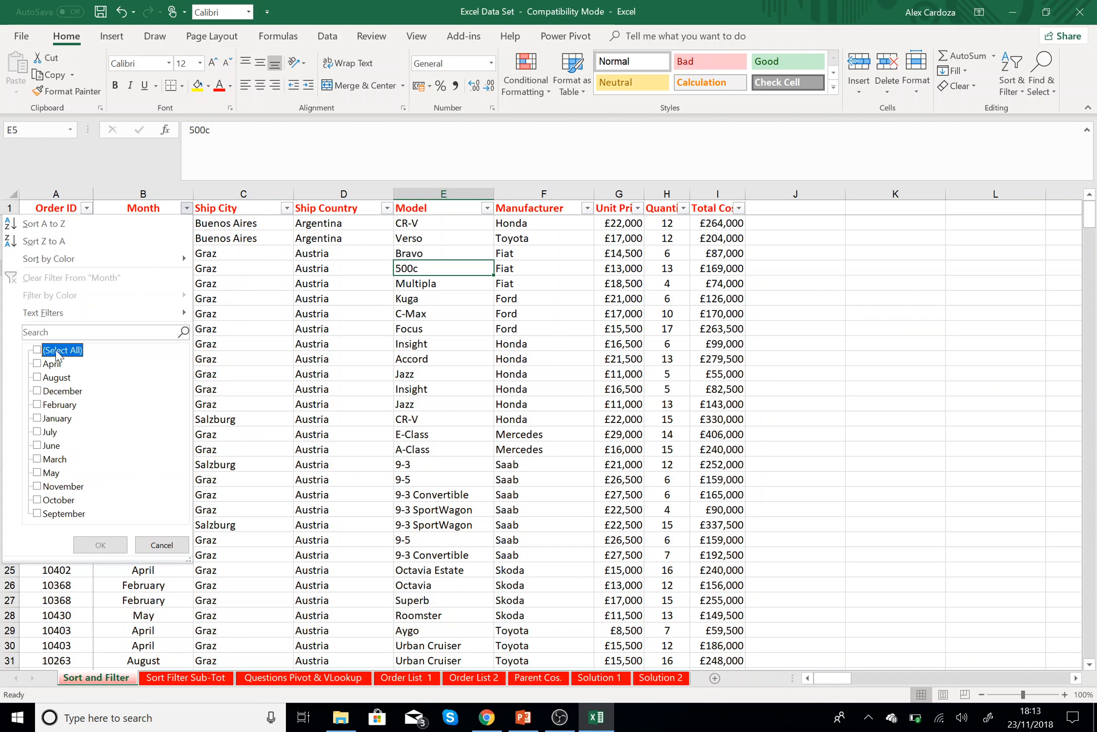
{"action": "left_click", "coordinate": [60, 391]}
{"action": "left_click", "coordinate": [115, 543]}
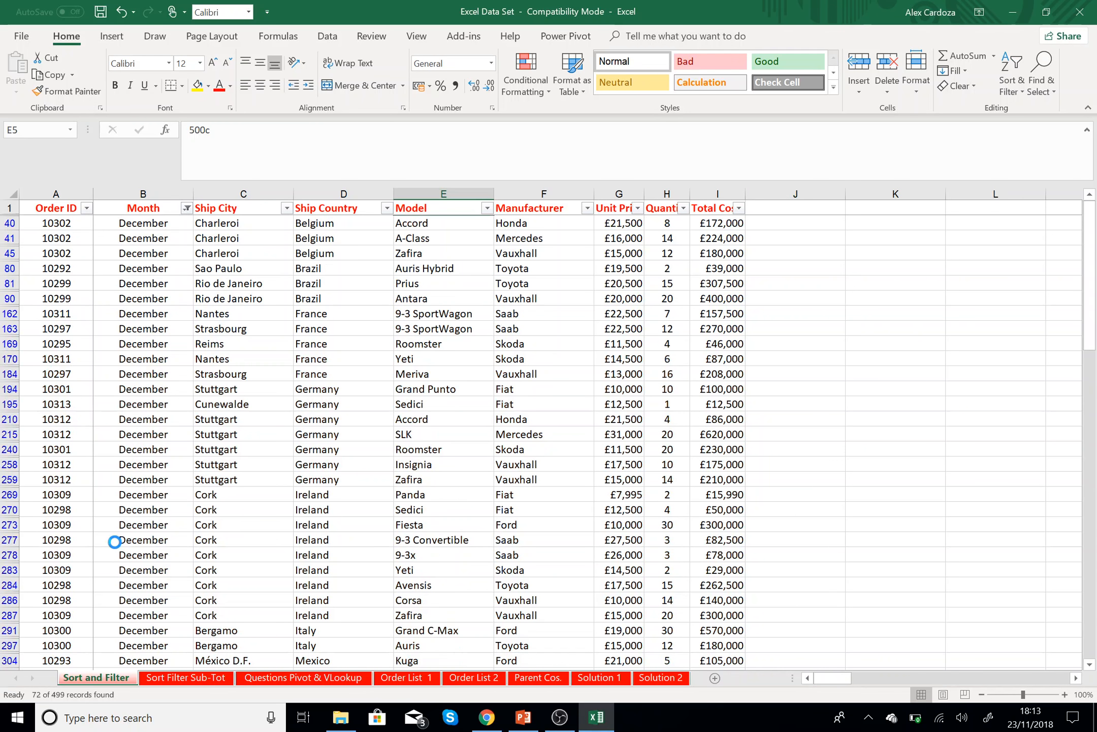
{"action": "left_click", "coordinate": [418, 374]}
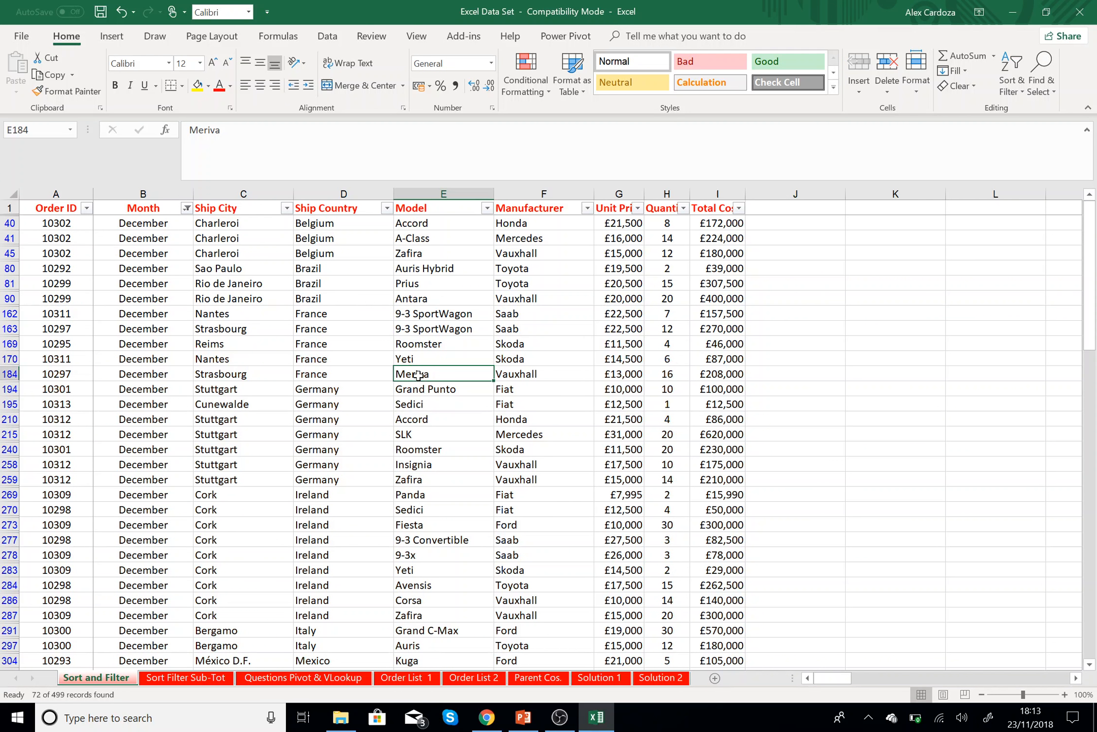
- Reset the Month filter to include all months
{"action": "left_click", "coordinate": [186, 209]}
{"action": "left_click", "coordinate": [67, 350]}
{"action": "left_click", "coordinate": [100, 545]}
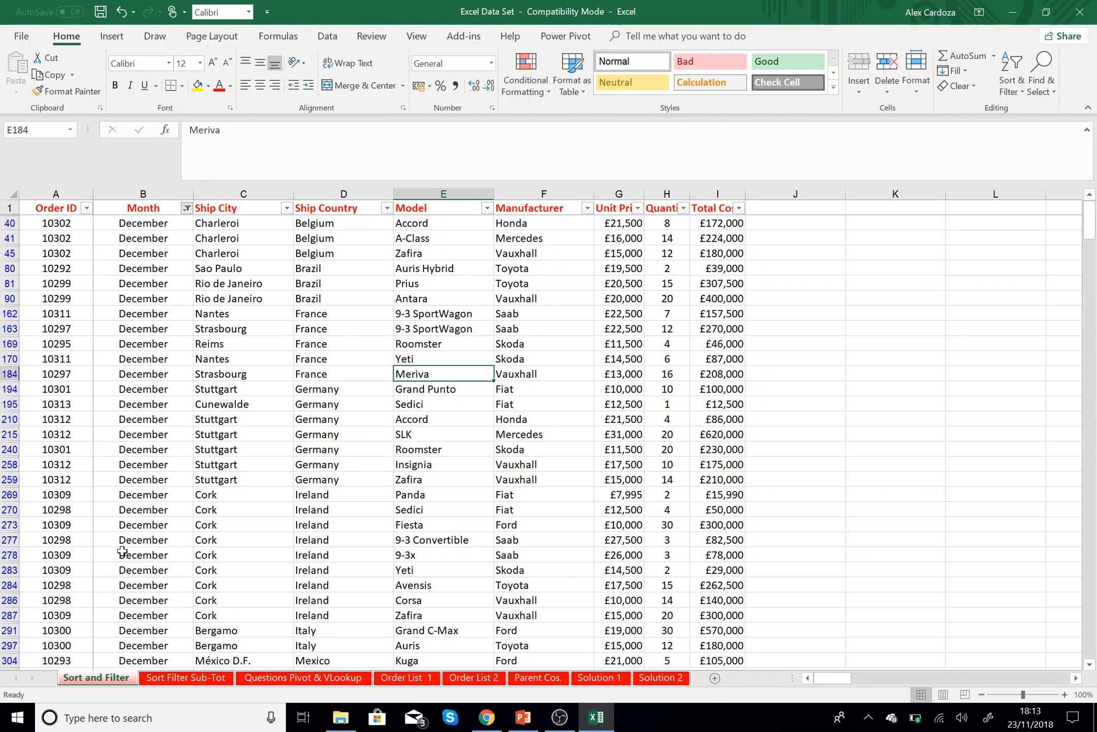
{"action": "left_click", "coordinate": [506, 464]}
- Switch to PowerPoint, review the Filtering data – complex slide and glance at Subtotals, and return to Excel
{"action": "key", "text": "alt+Tab"}
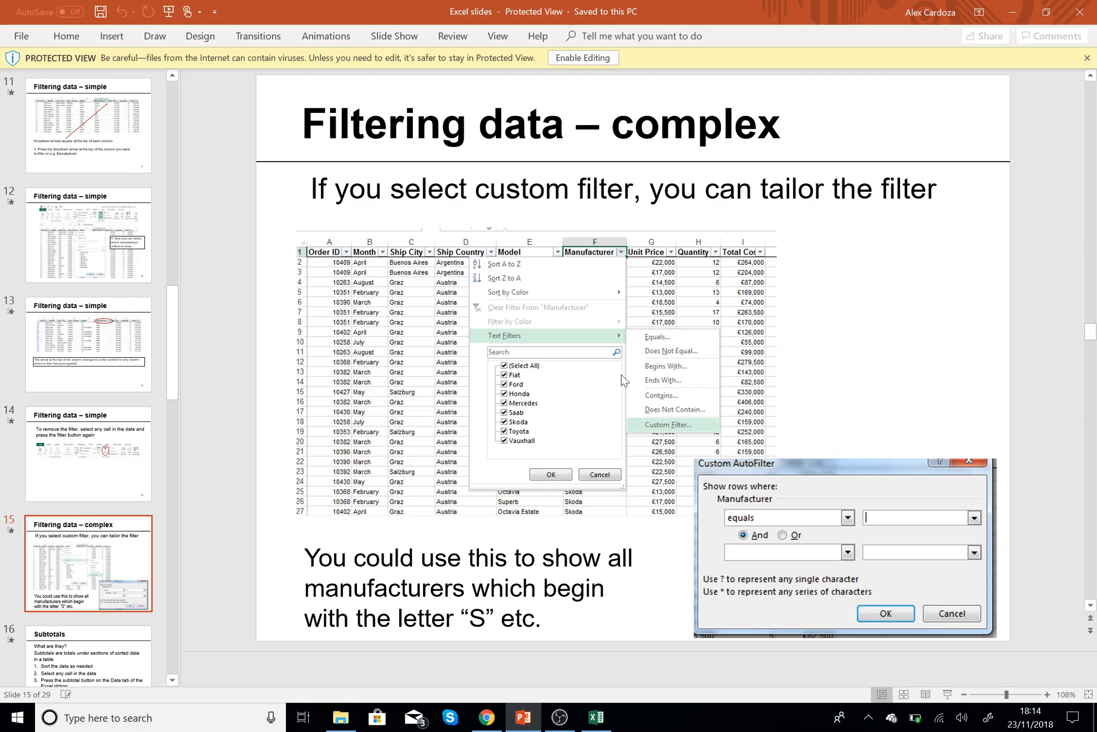
{"action": "scroll", "coordinate": [386, 475], "scroll_direction": "down", "scroll_amount": 1}
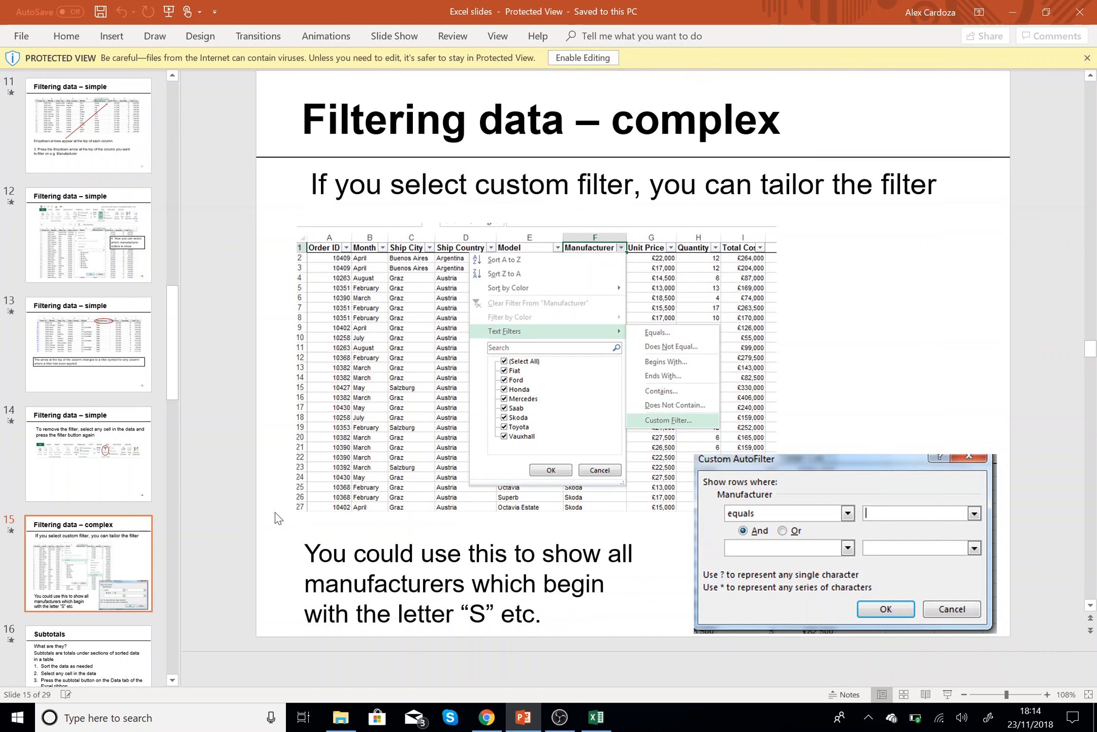
{"action": "left_click", "coordinate": [85, 661]}
{"action": "left_click", "coordinate": [93, 503]}
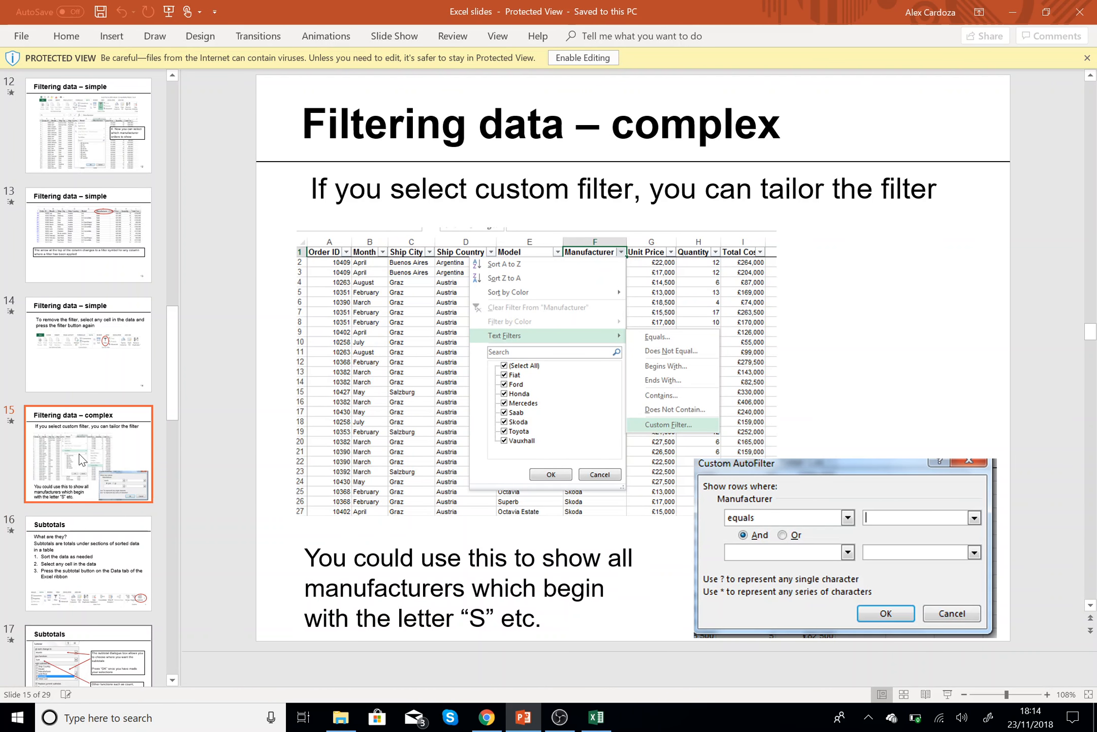
{"action": "key", "text": "alt+Tab"}
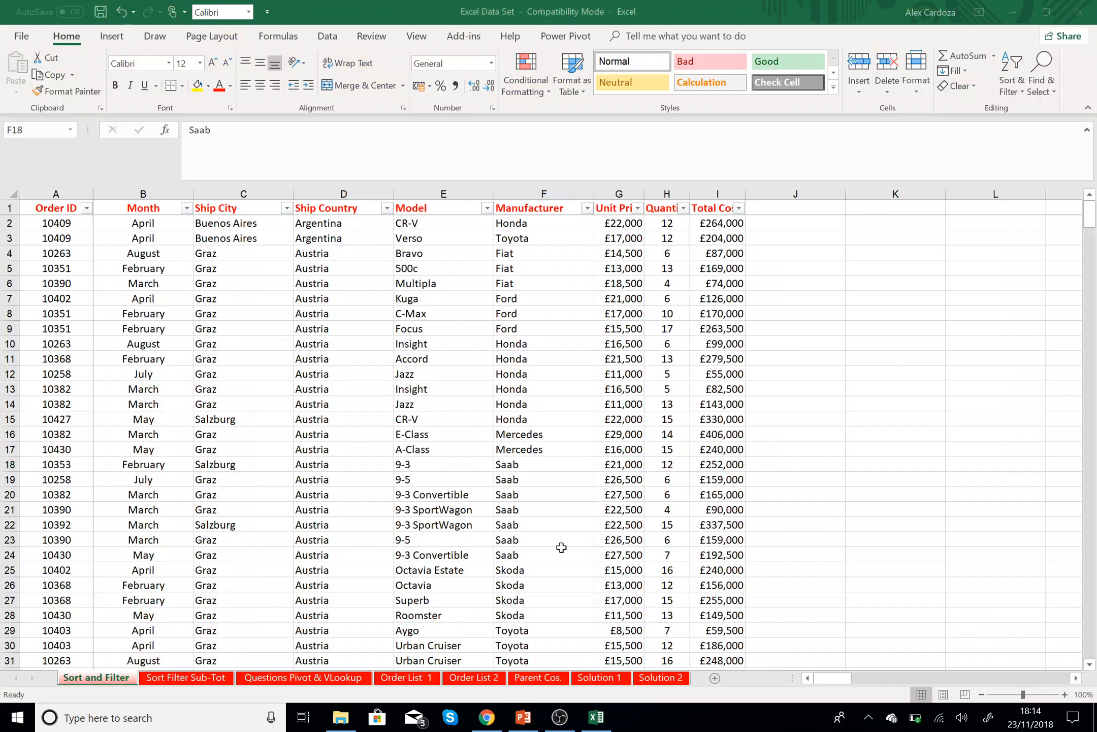
{"action": "left_click", "coordinate": [314, 297]}
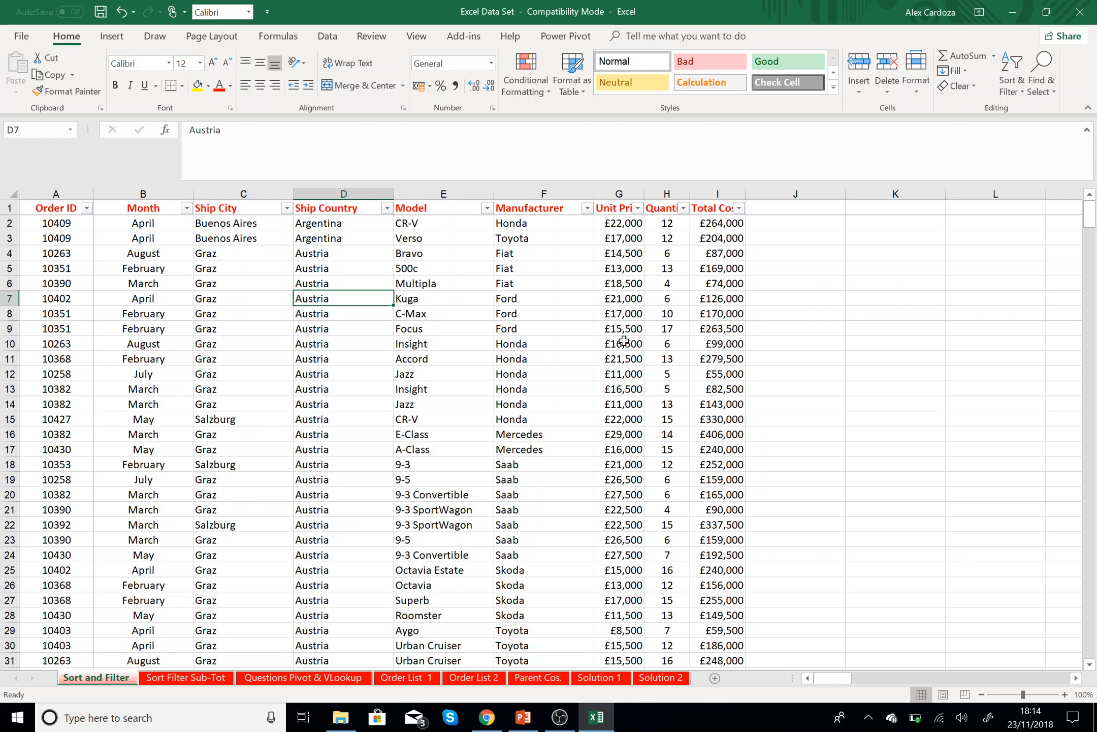
{"action": "left_click", "coordinate": [550, 376]}
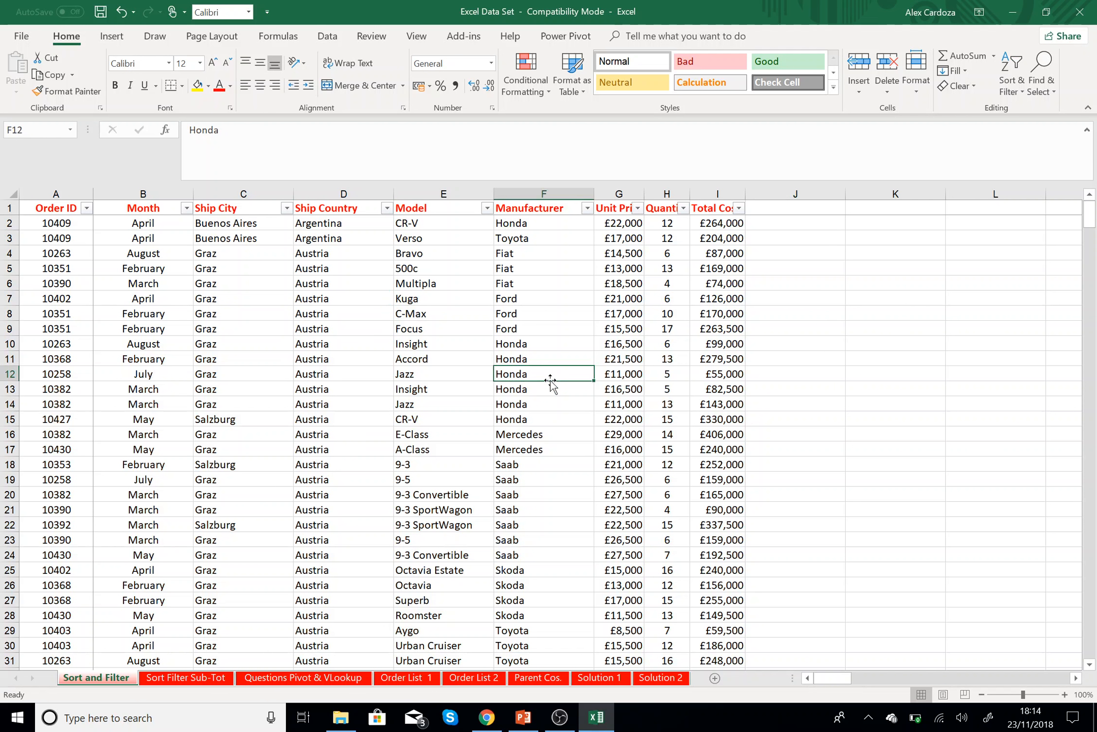
{"action": "type", "text": "Honda"}
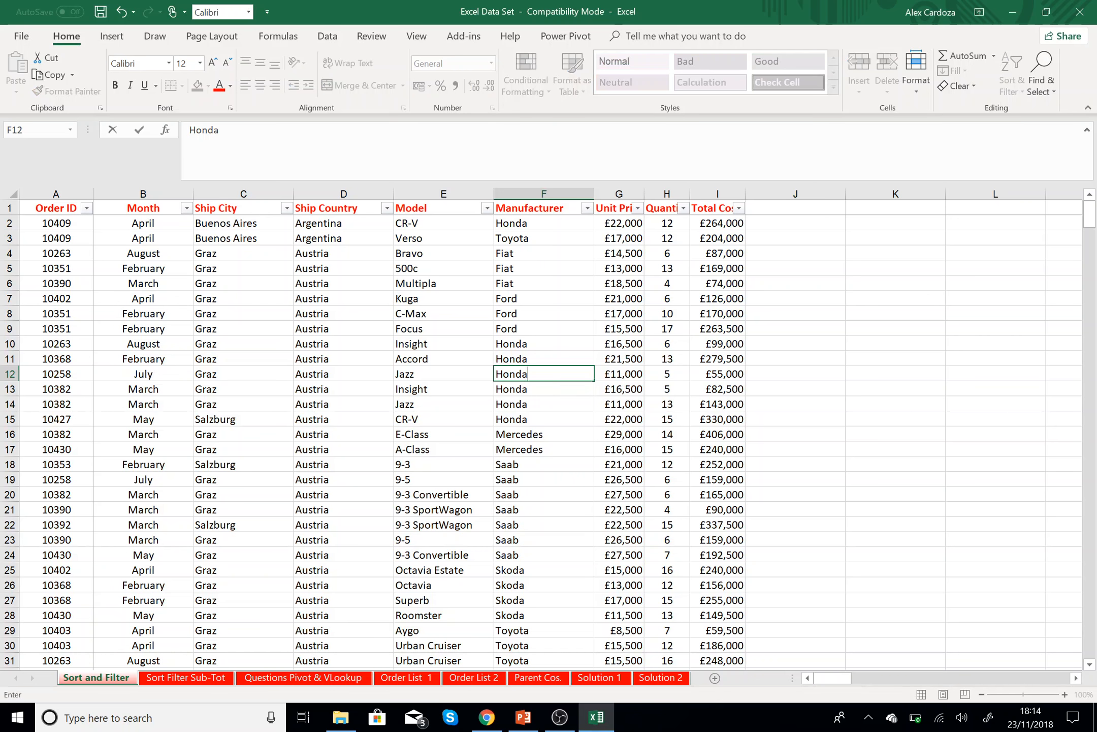
{"action": "type", "text": " Jamiaca Cuba"}
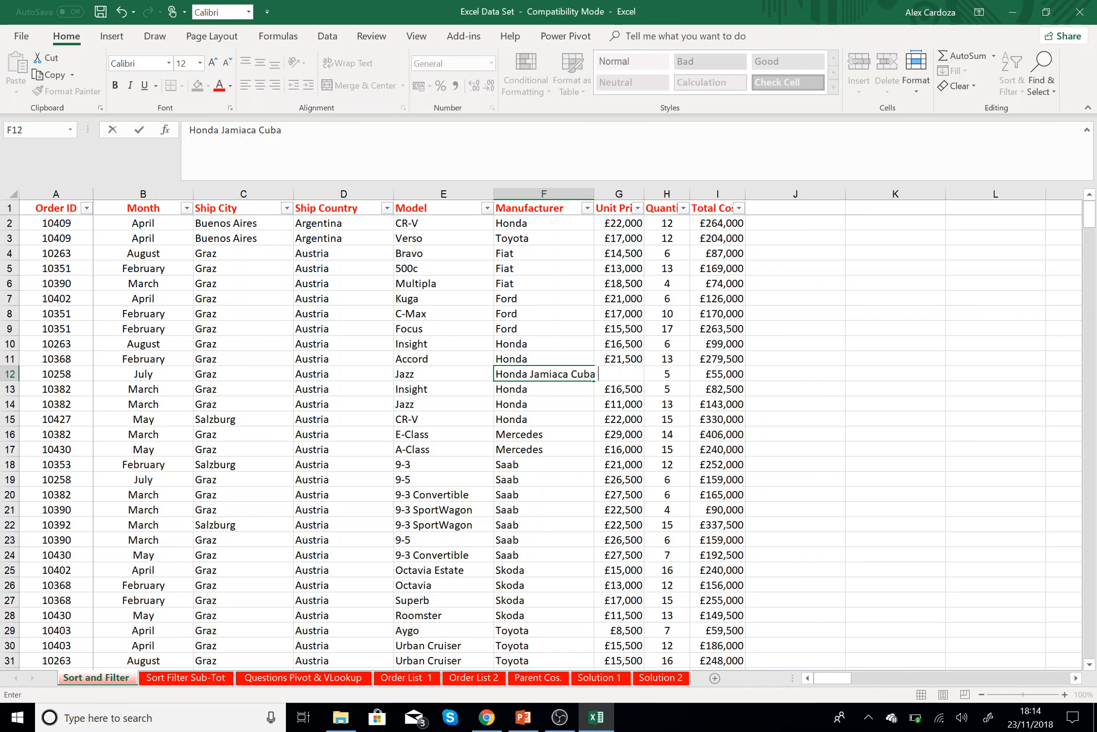
{"action": "key", "text": "Escape"}
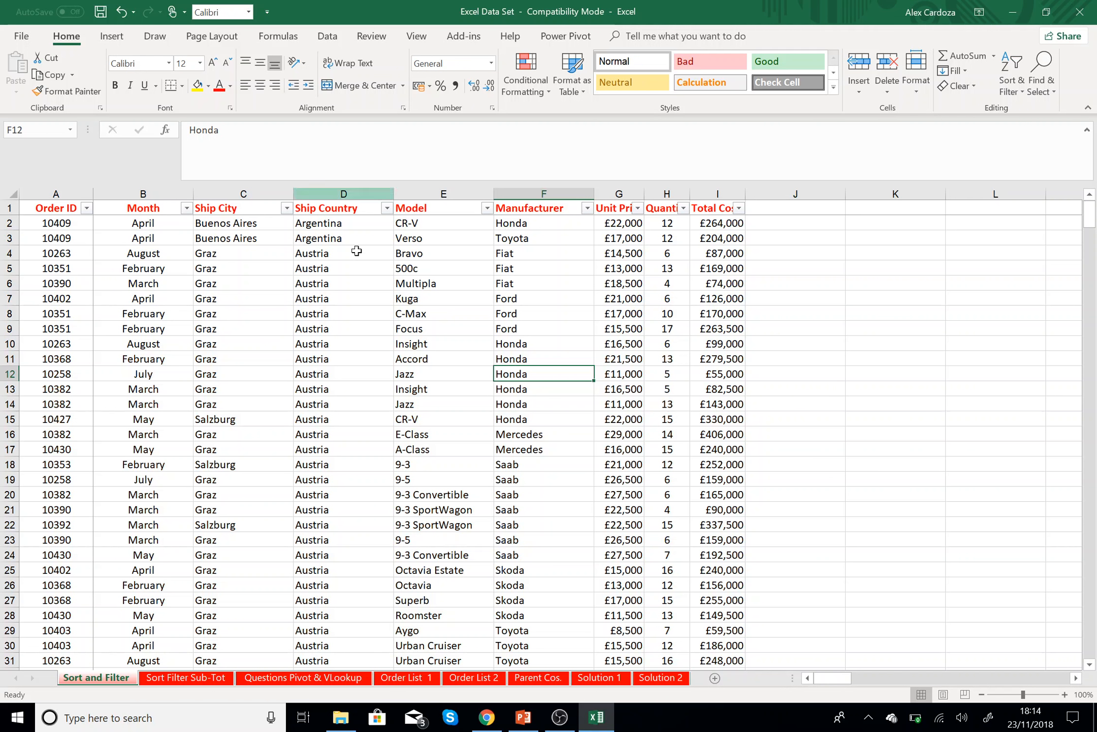
- Try a custom text filter on Ship Country for values that equal G, and undo it
{"action": "left_click", "coordinate": [286, 208]}
{"action": "mouse_move", "coordinate": [220, 314]}
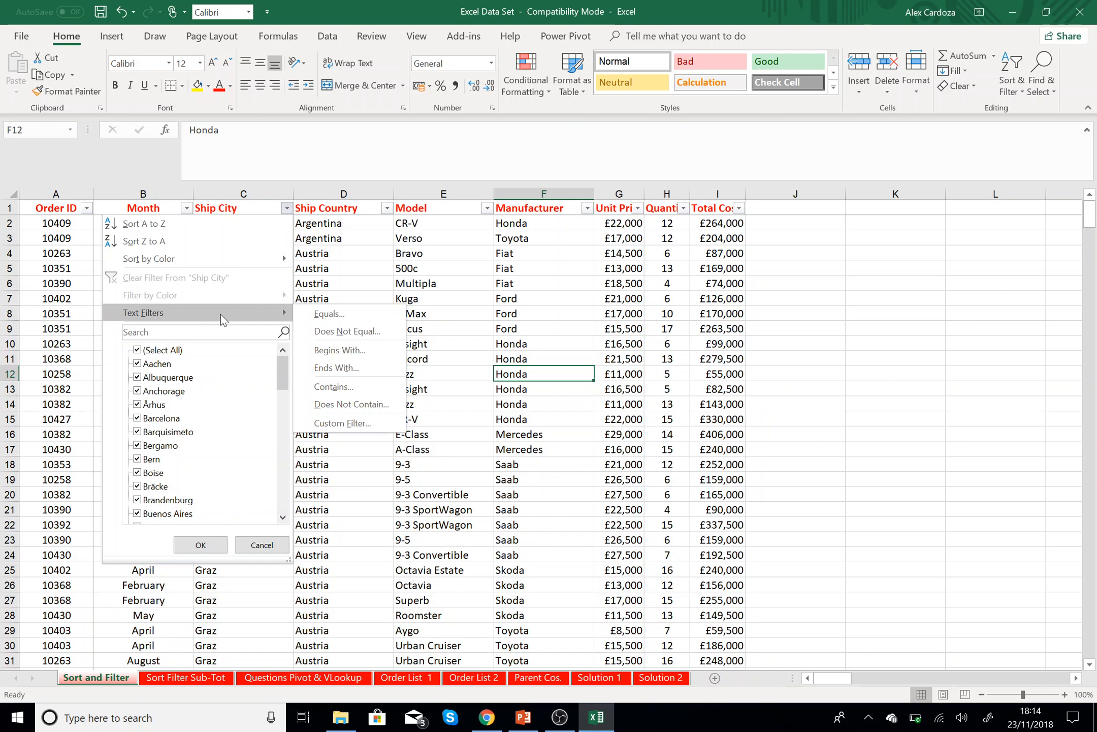
{"action": "left_click", "coordinate": [387, 207]}
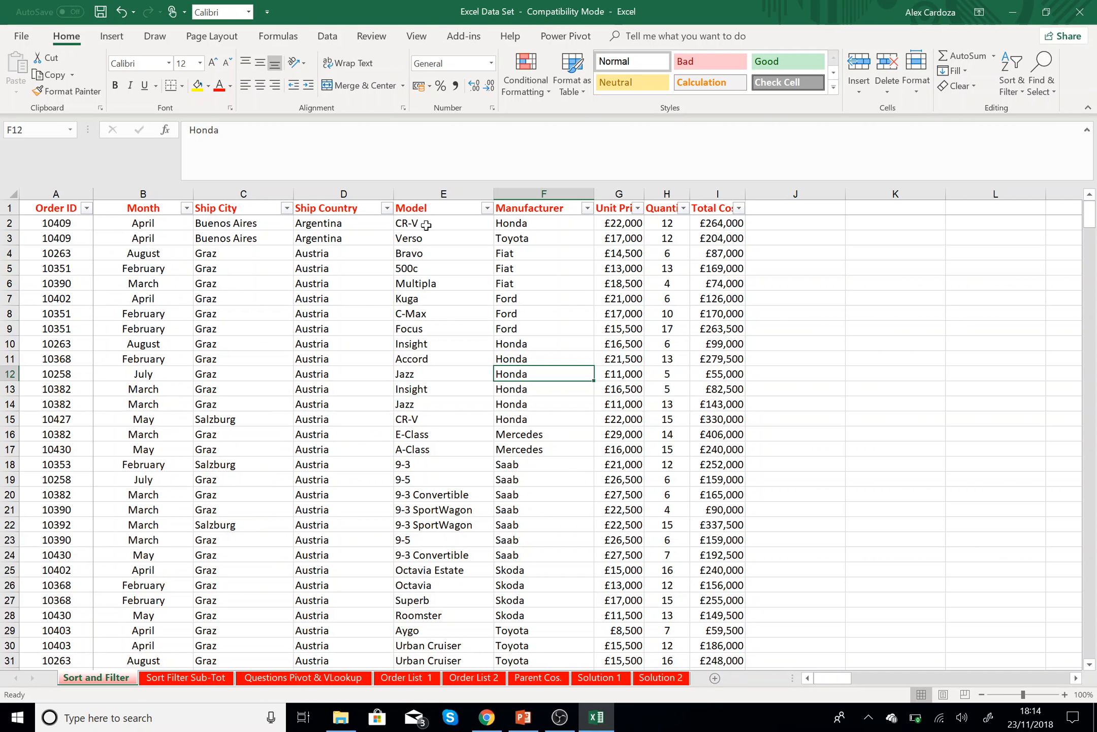
{"action": "left_click", "coordinate": [387, 207]}
{"action": "mouse_move", "coordinate": [312, 311]}
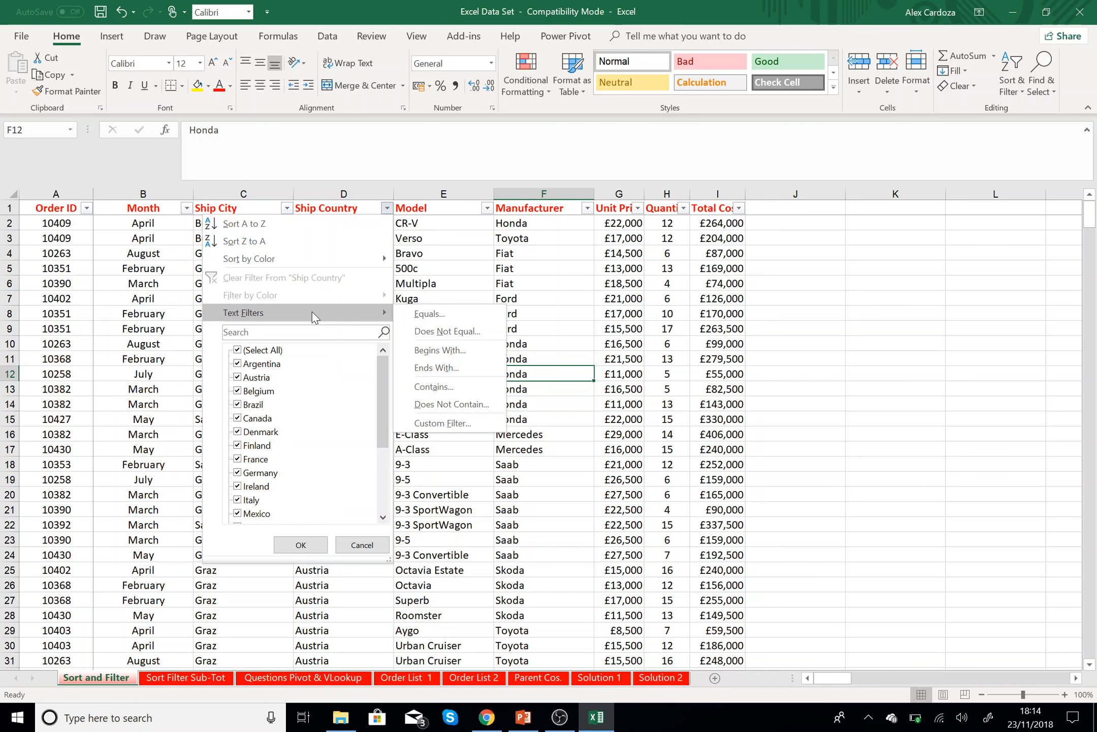
{"action": "left_click", "coordinate": [460, 420]}
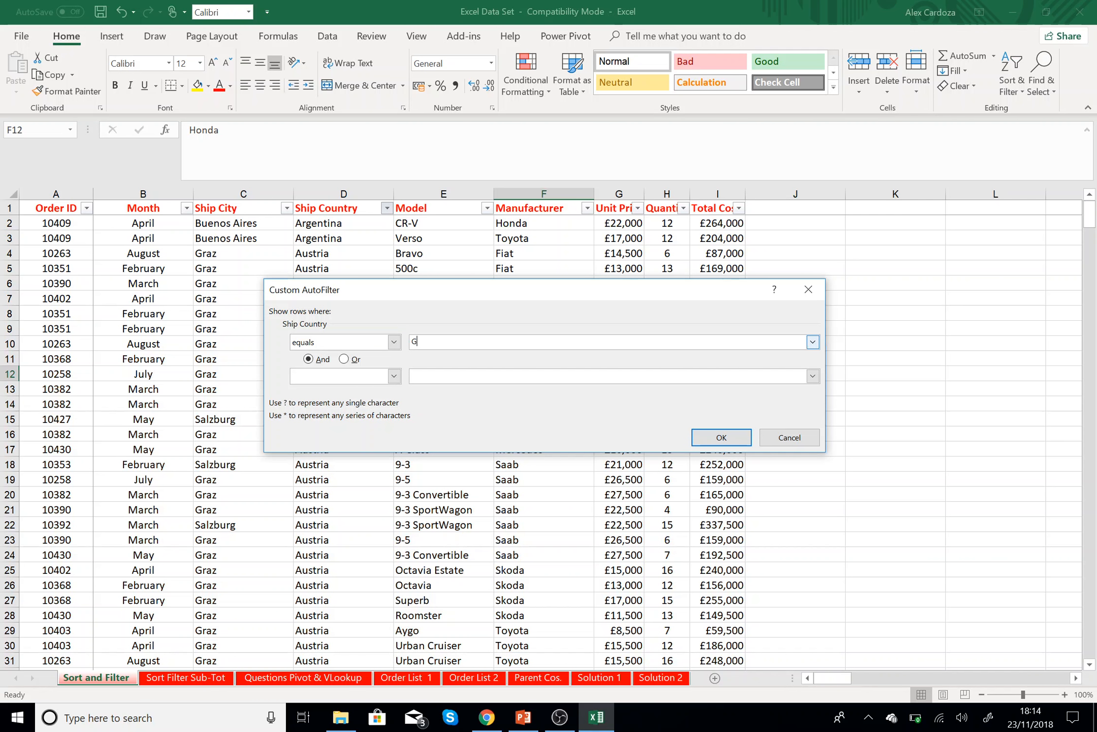
{"action": "key", "text": "Return"}
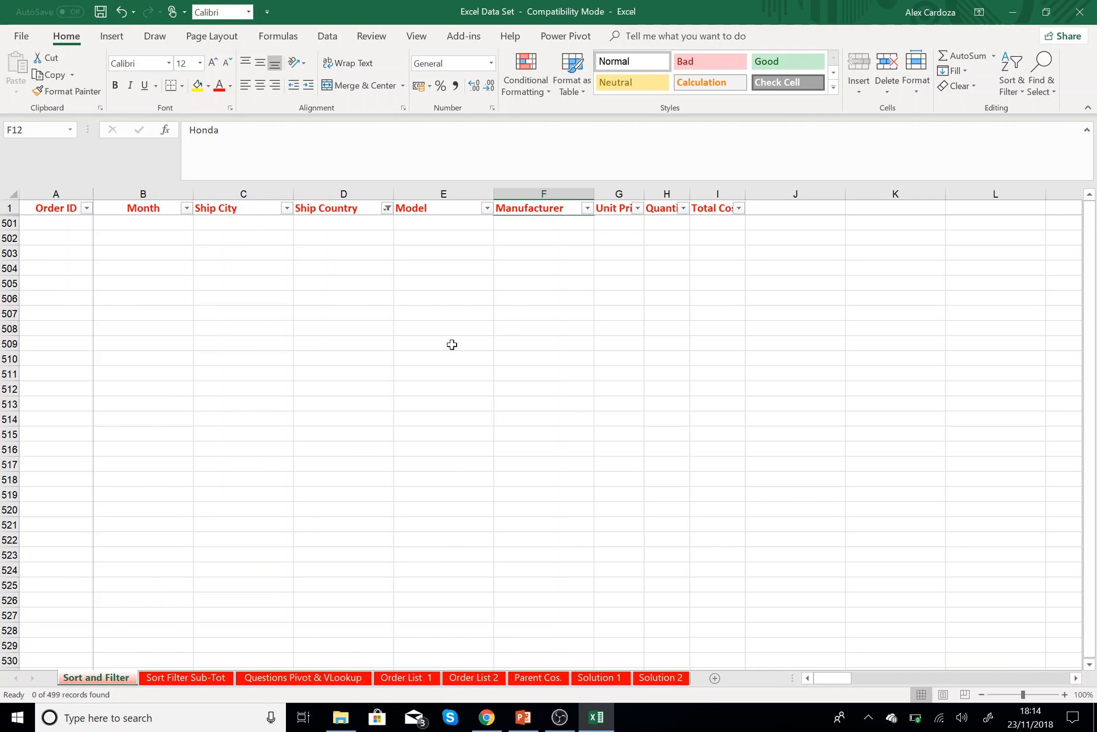
{"action": "key", "text": "ctrl+z"}
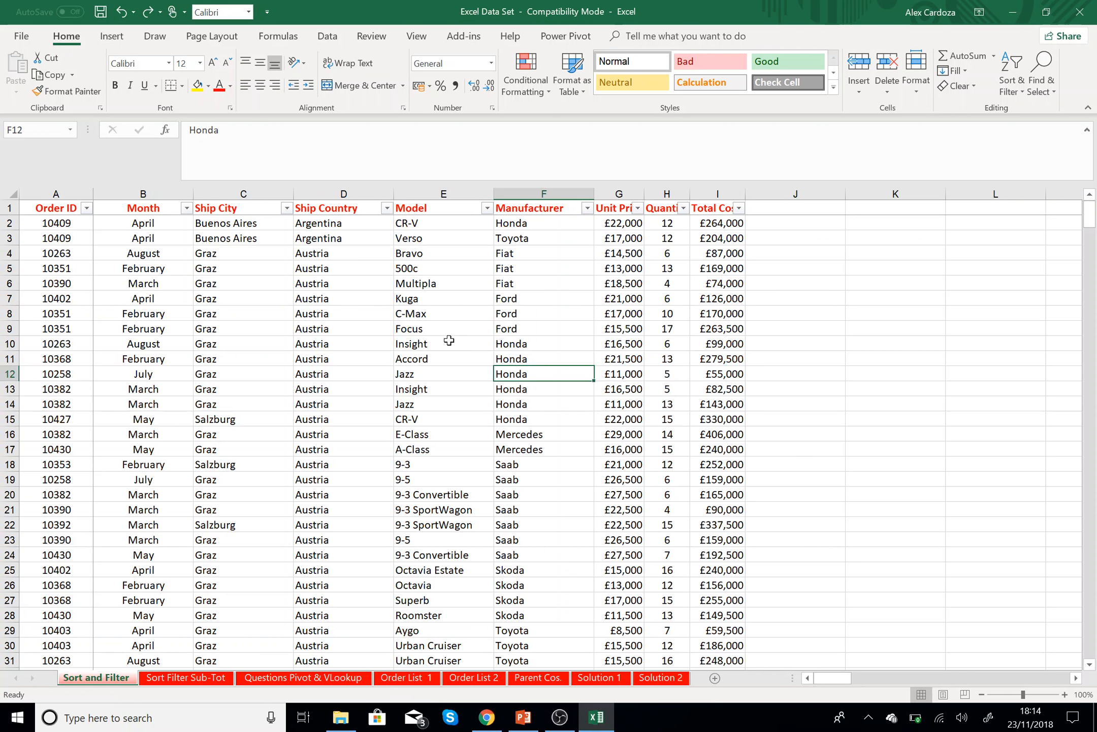
- Try a text filter on Ship Country with the contains condition, and undo it
{"action": "left_click", "coordinate": [347, 226]}
{"action": "left_click", "coordinate": [344, 330]}
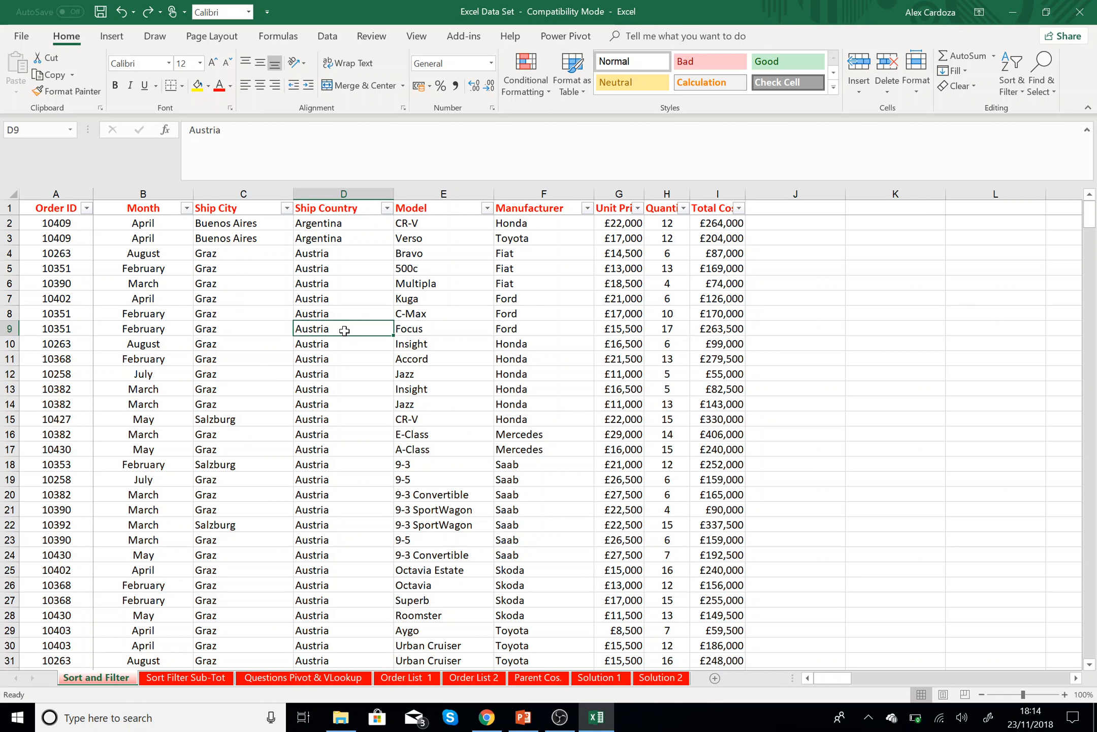
{"action": "left_click", "coordinate": [387, 208]}
{"action": "mouse_move", "coordinate": [325, 316]}
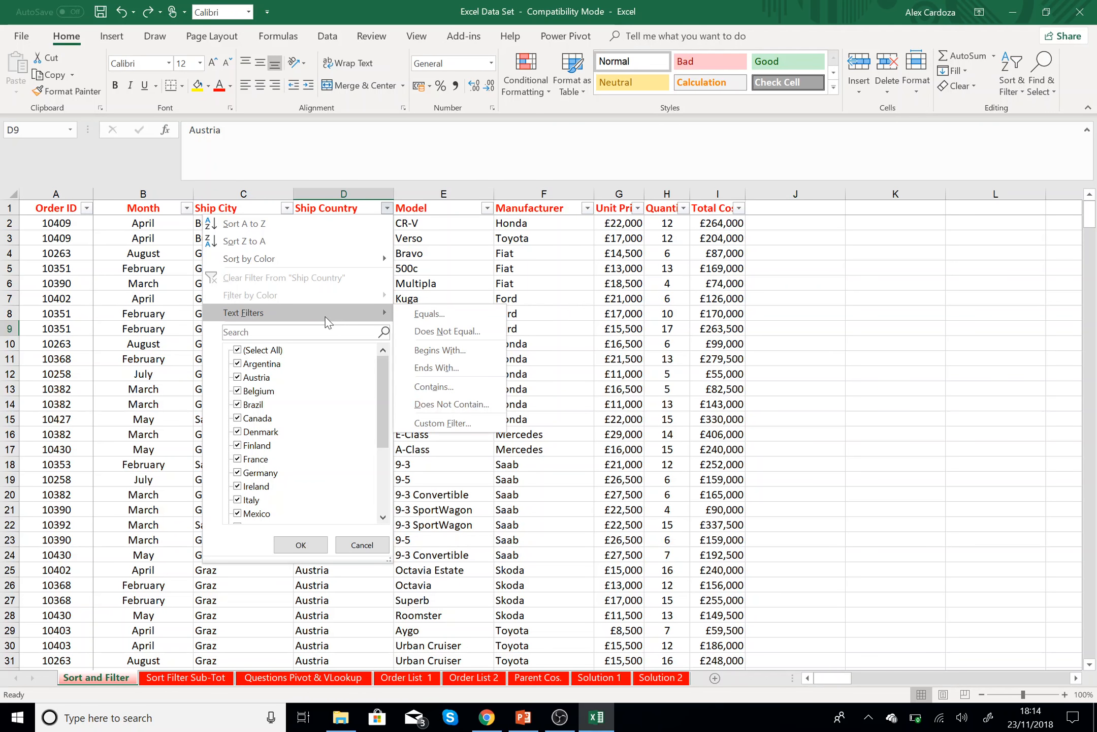
{"action": "left_click", "coordinate": [432, 387]}
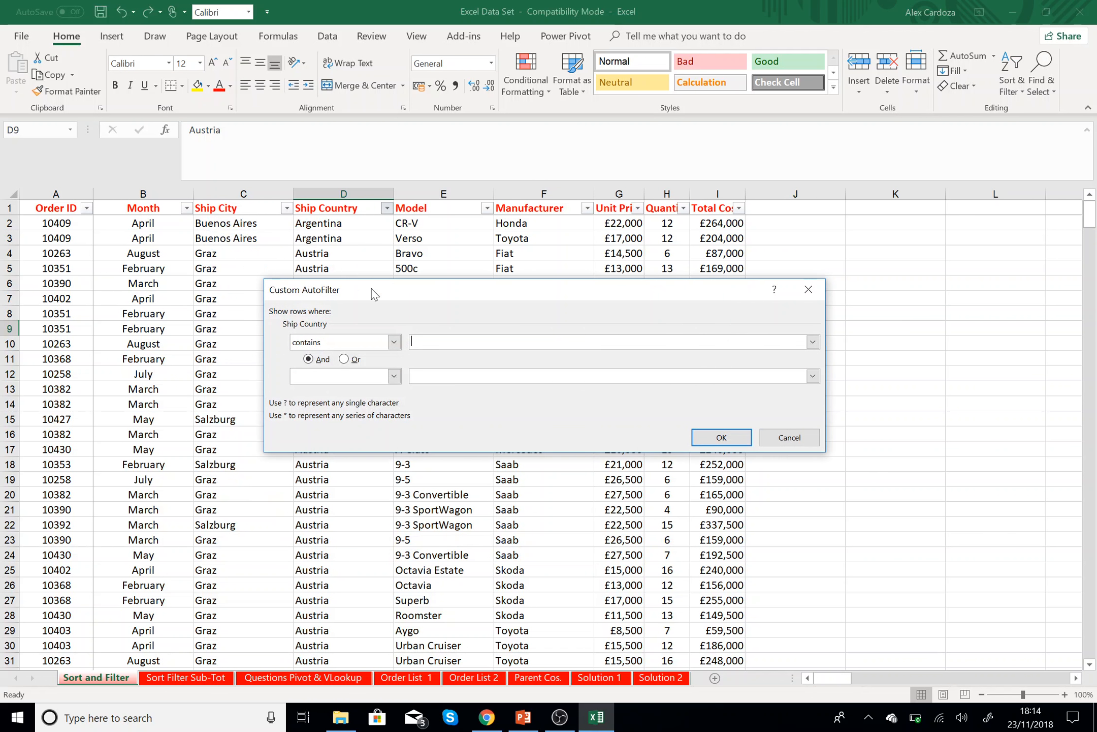
{"action": "left_click_drag", "start_coordinate": [573, 232], "coordinate": [726, 215]}
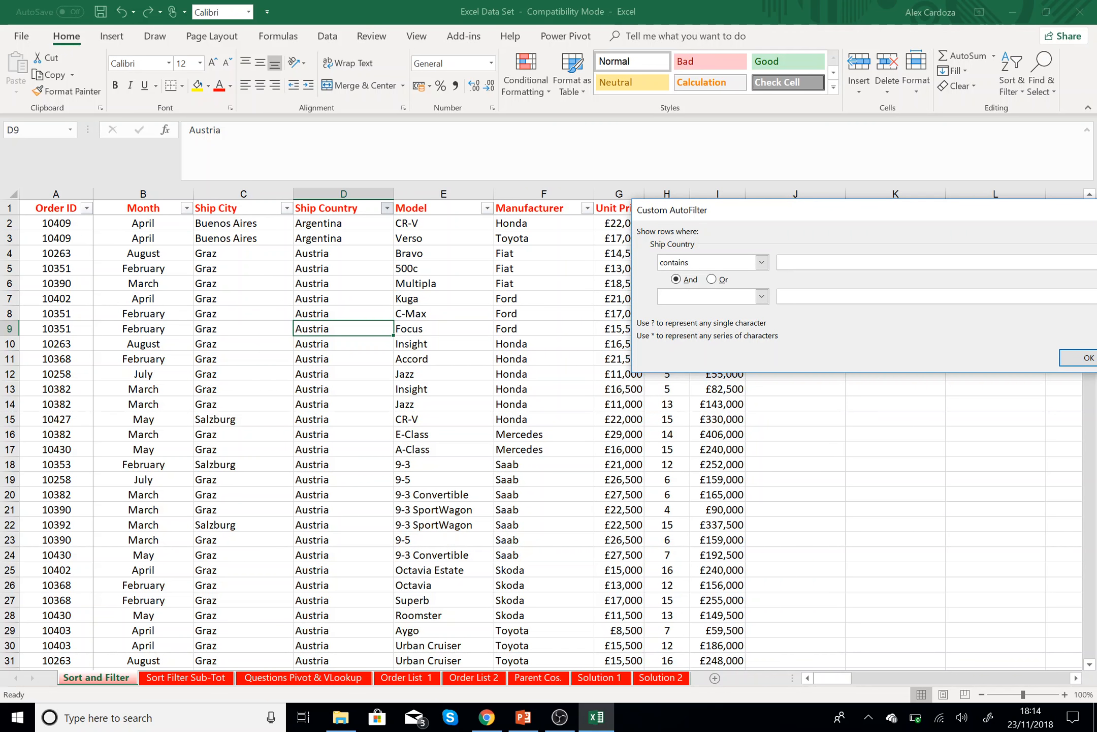
{"action": "key", "text": "Return"}
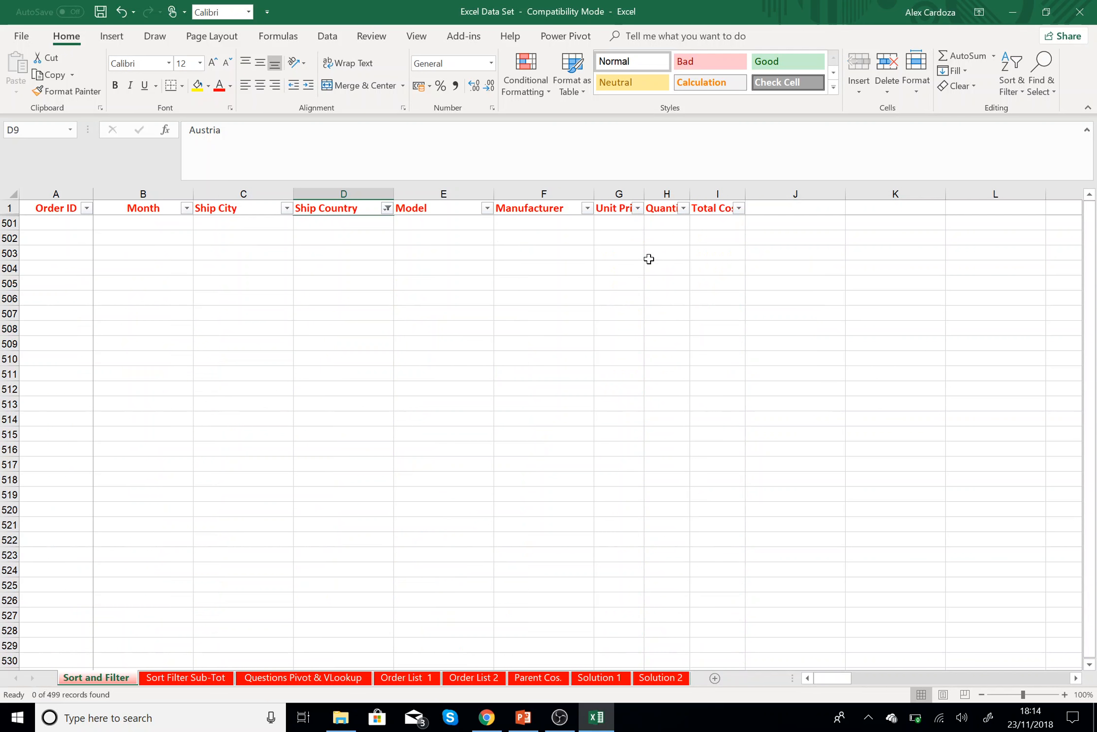
{"action": "key", "text": "ctrl+z"}
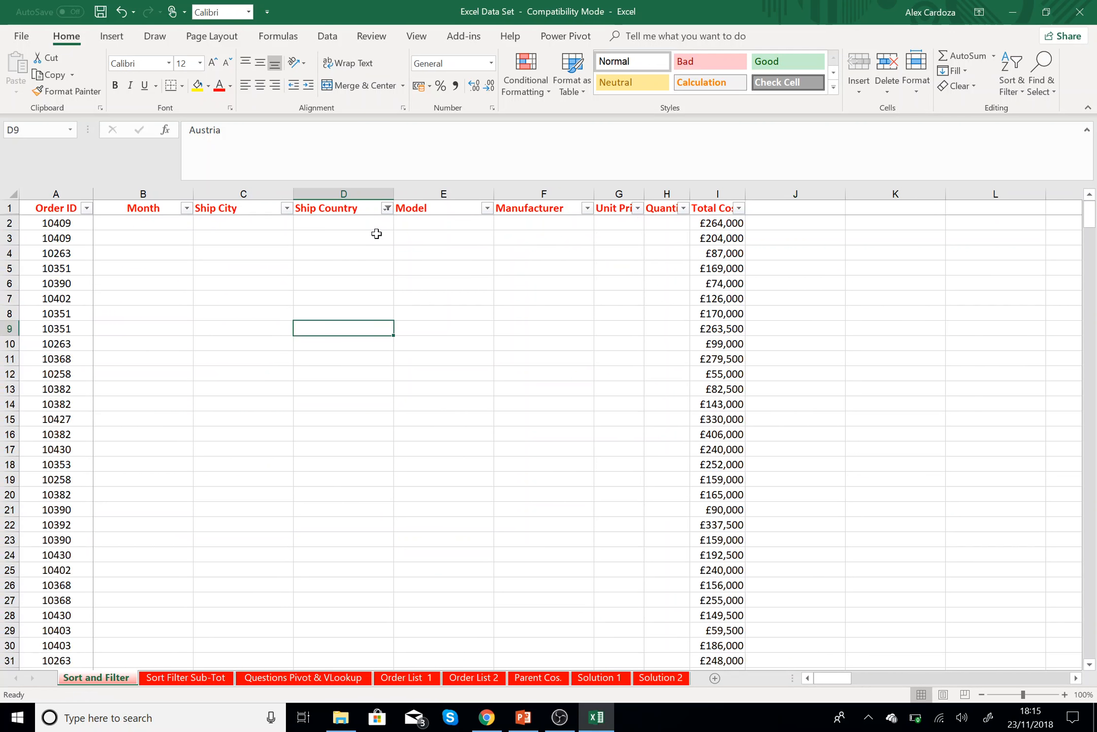
- Try a custom text filter on Ship Country for values that equal Argentina, and clear it
{"action": "left_click", "coordinate": [399, 207]}
{"action": "left_click", "coordinate": [387, 209]}
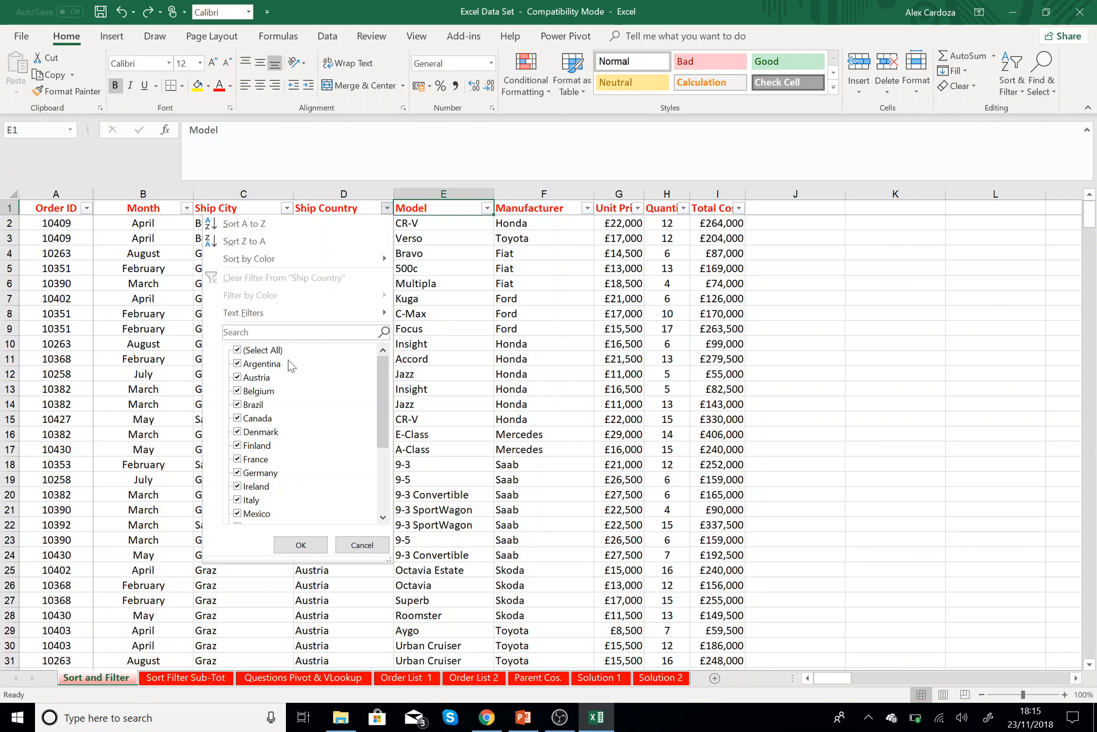
{"action": "mouse_move", "coordinate": [331, 309]}
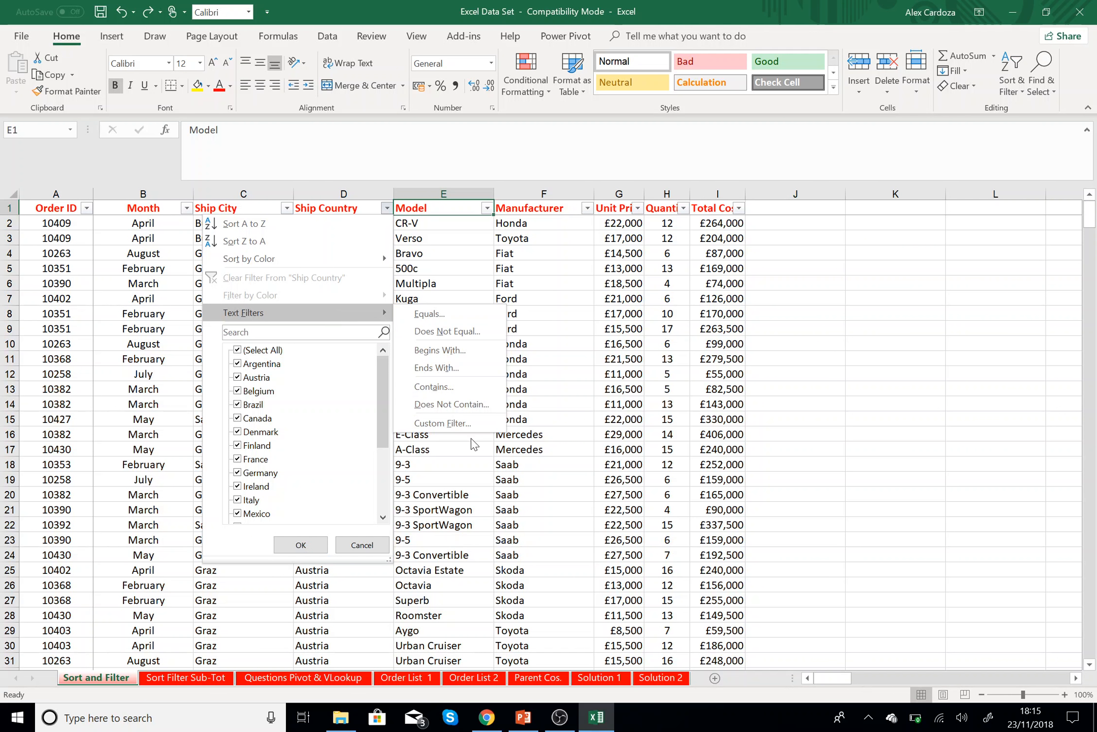
{"action": "left_click", "coordinate": [471, 427]}
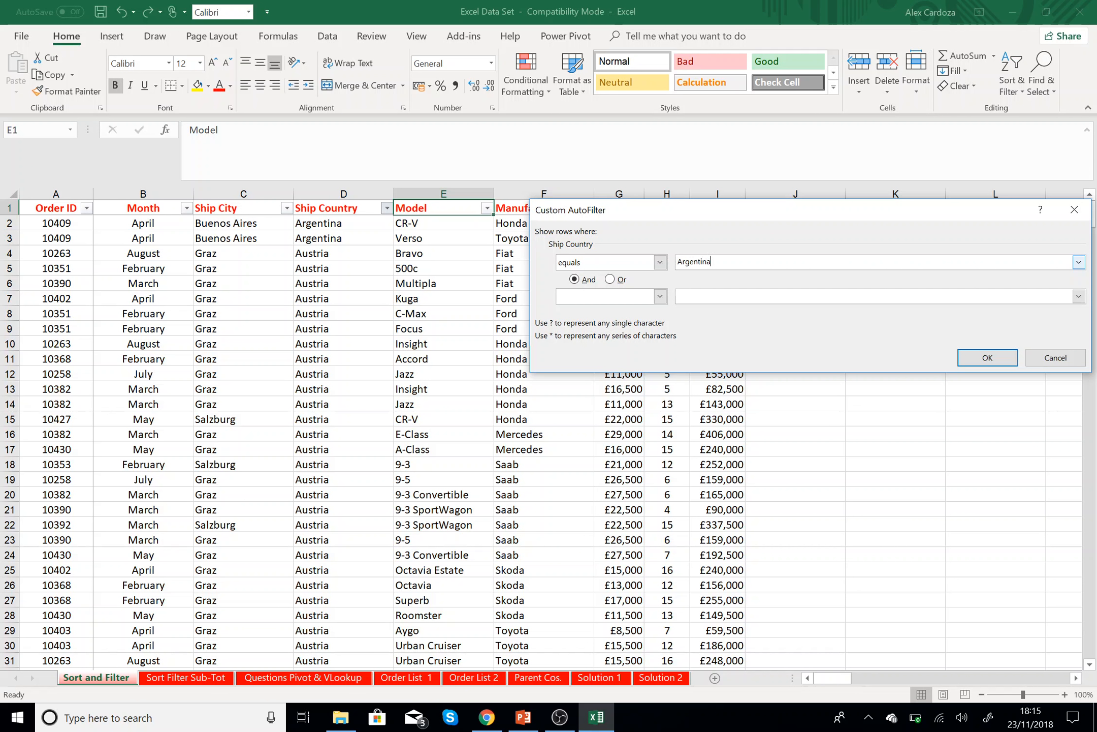
{"action": "key", "text": "Return"}
{"action": "left_click", "coordinate": [348, 238]}
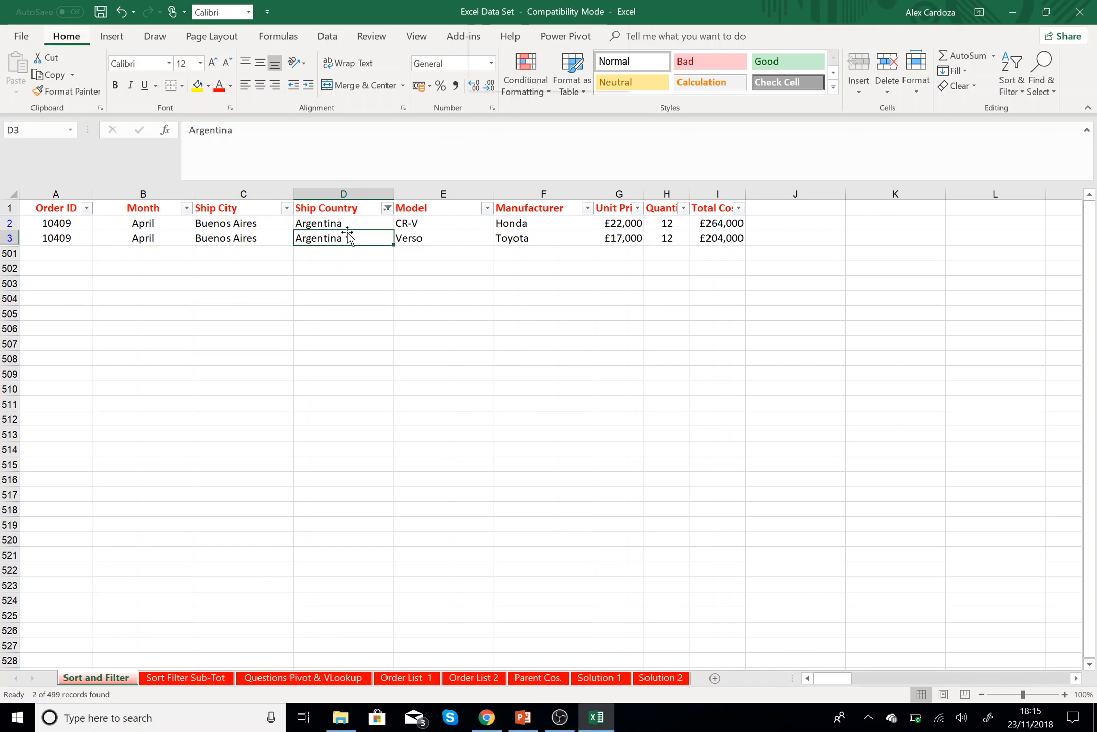
{"action": "key", "text": "ctrl+shift+l"}
{"action": "key", "text": "ctrl+shift+l"}
{"action": "left_click", "coordinate": [389, 210]}
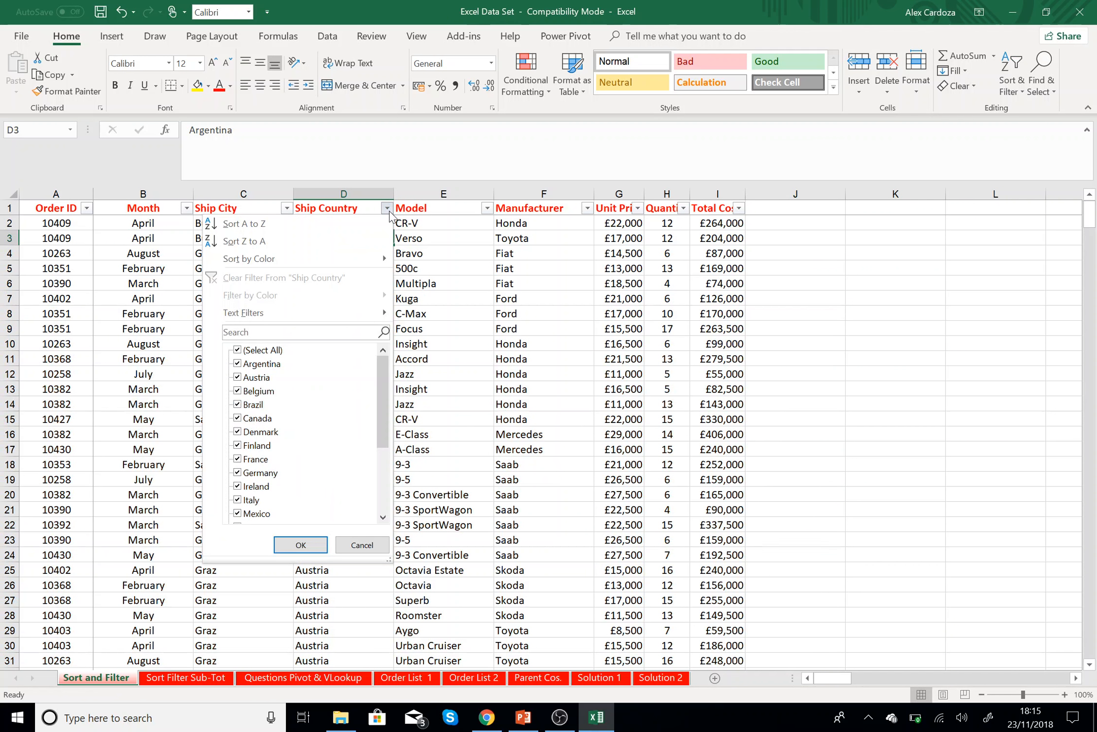
{"action": "key", "text": "Escape"}
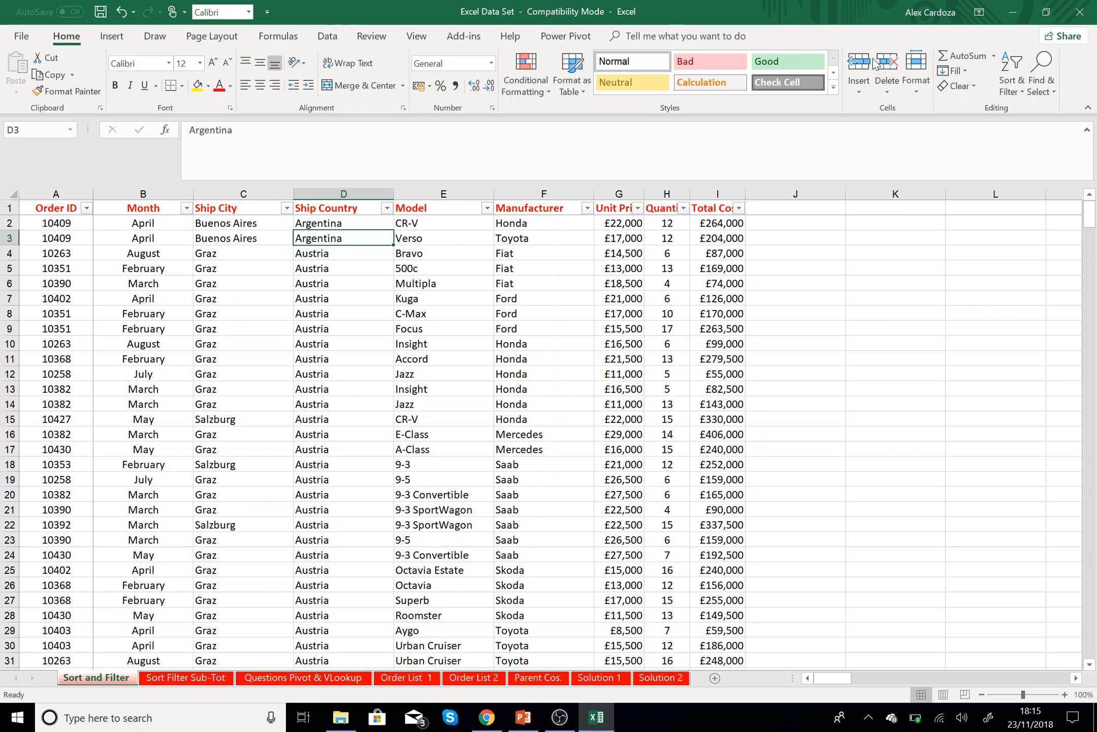
- Filter Ship Country to Argentina only using the value checklist, and clear the filter
{"action": "left_click", "coordinate": [155, 36]}
{"action": "left_click", "coordinate": [328, 38]}
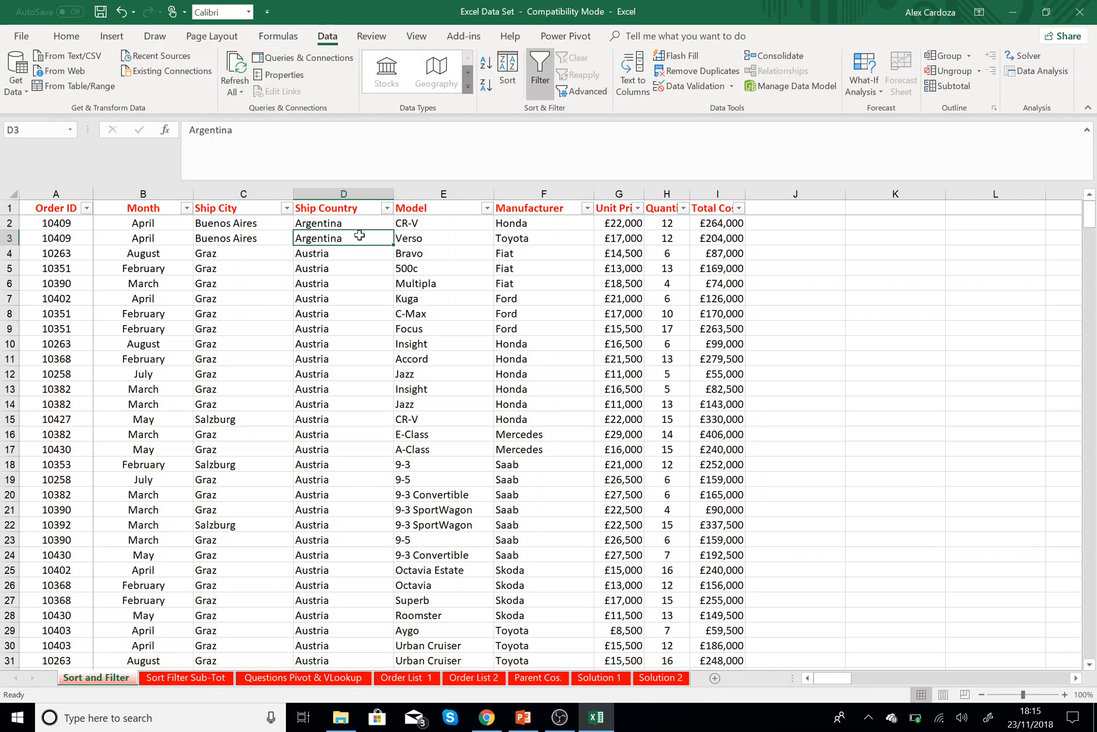
{"action": "left_click", "coordinate": [387, 208]}
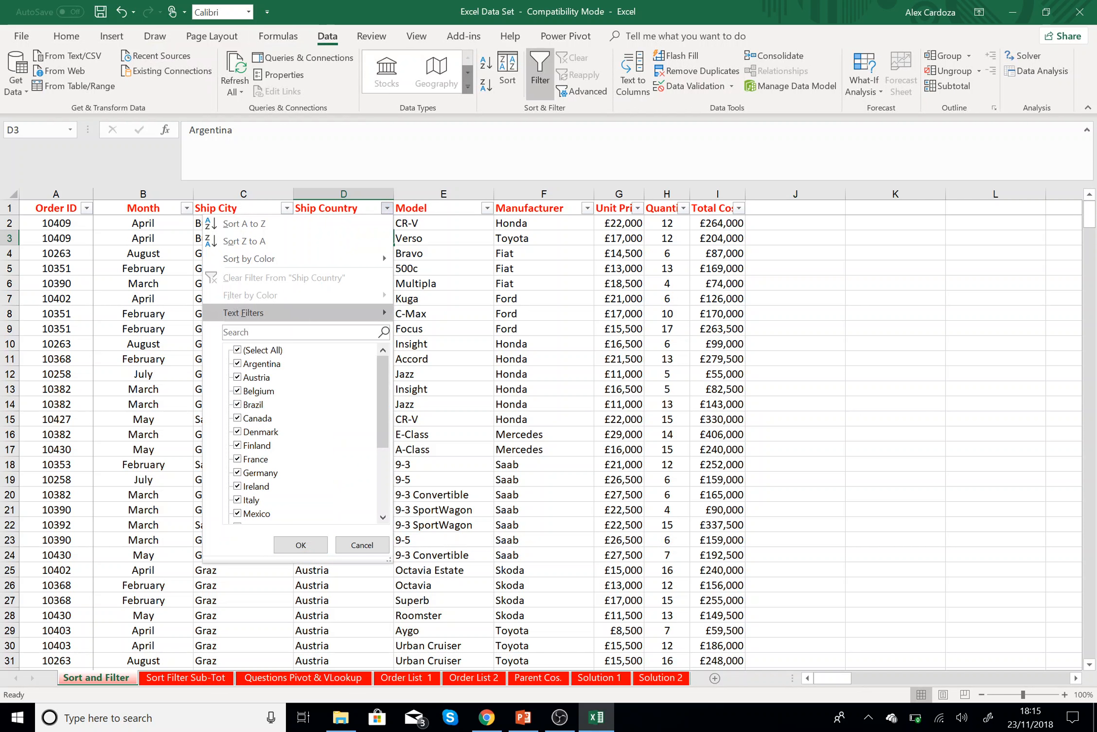
{"action": "left_click", "coordinate": [256, 351]}
{"action": "left_click", "coordinate": [259, 364]}
{"action": "left_click", "coordinate": [300, 538]}
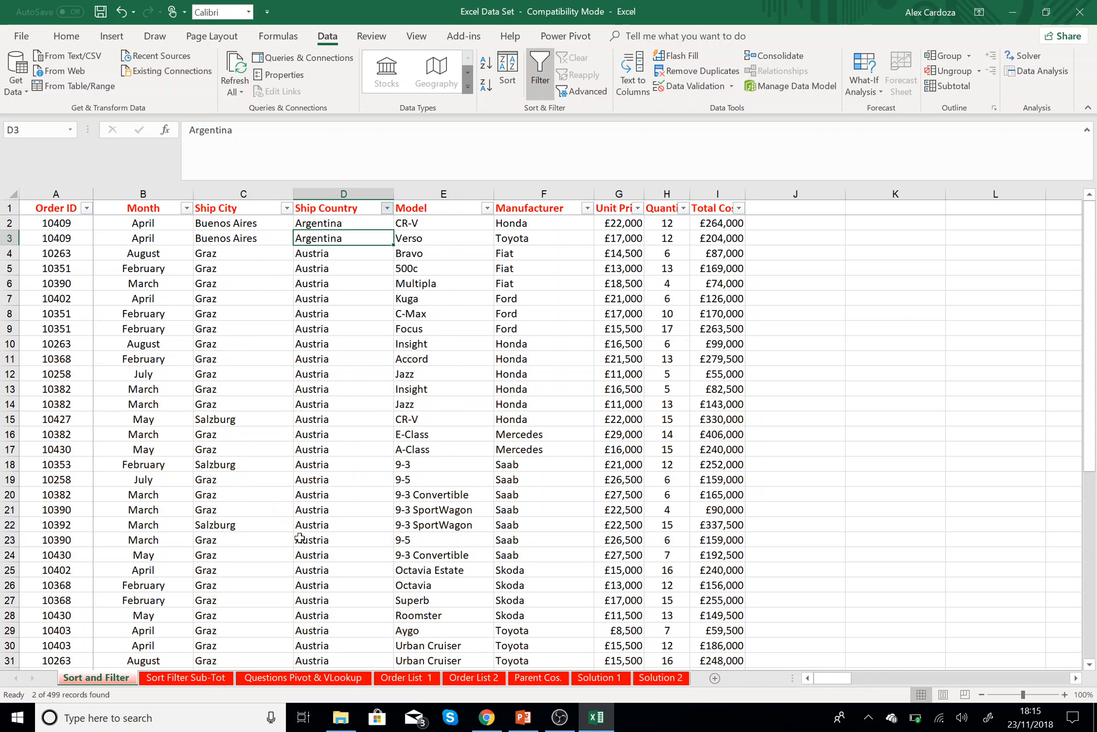
{"action": "left_click", "coordinate": [74, 41]}
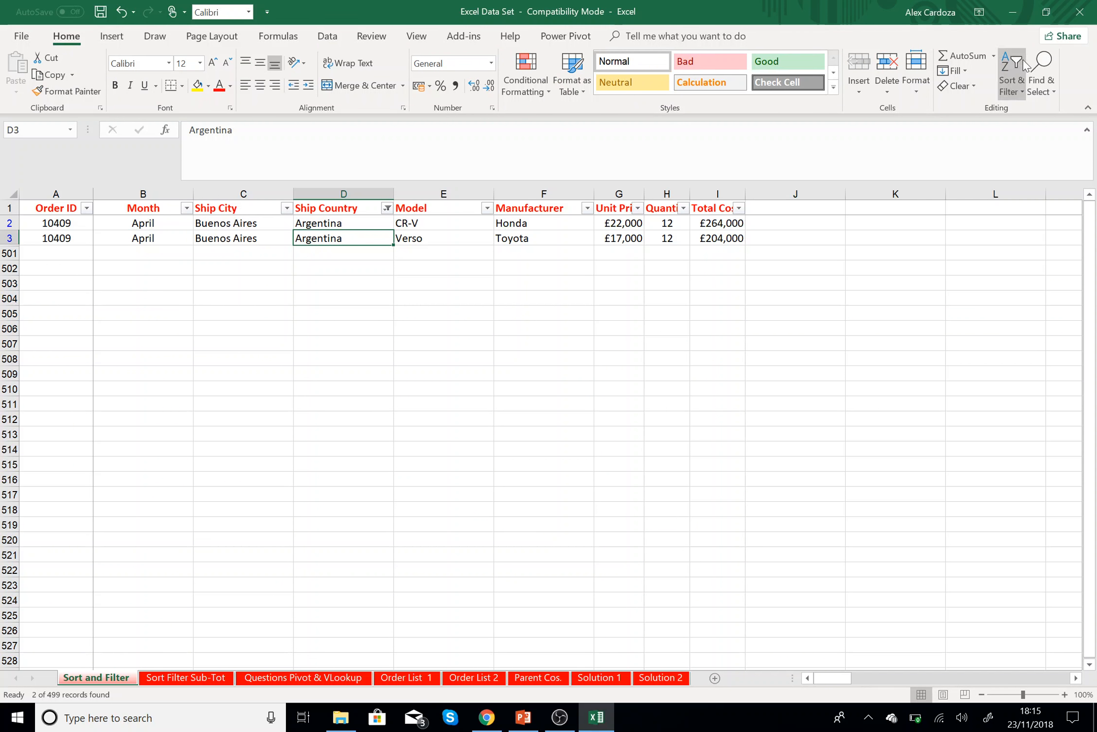
{"action": "left_click", "coordinate": [1016, 76]}
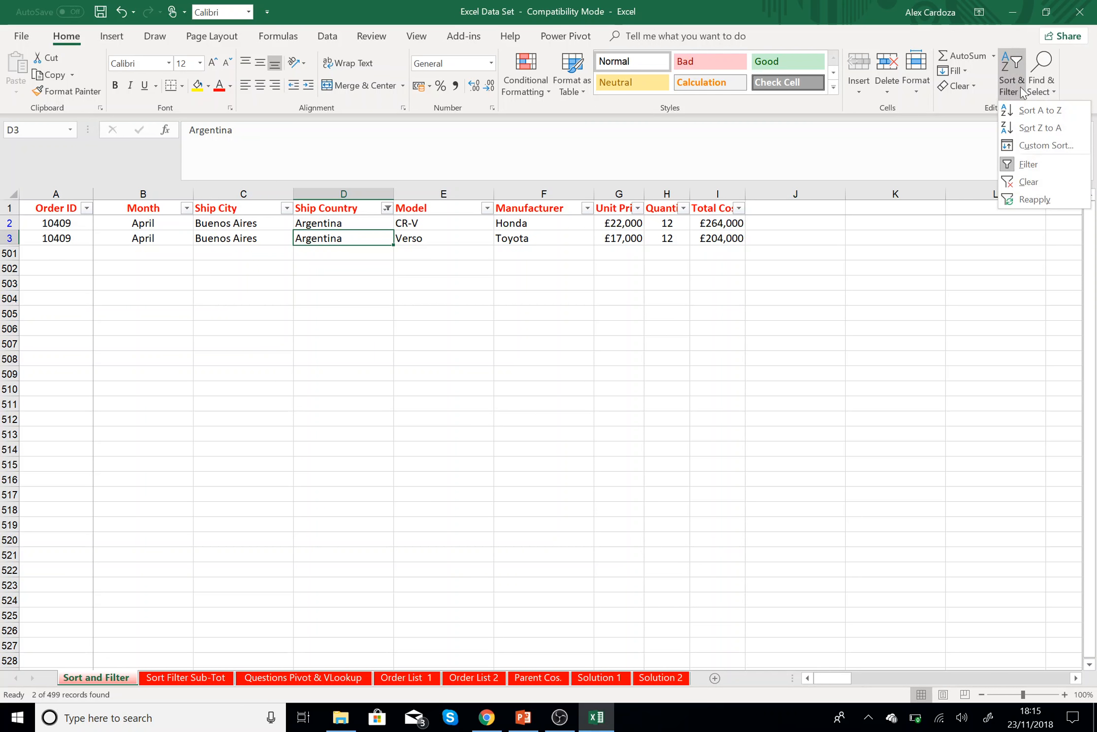
{"action": "left_click", "coordinate": [1031, 182]}
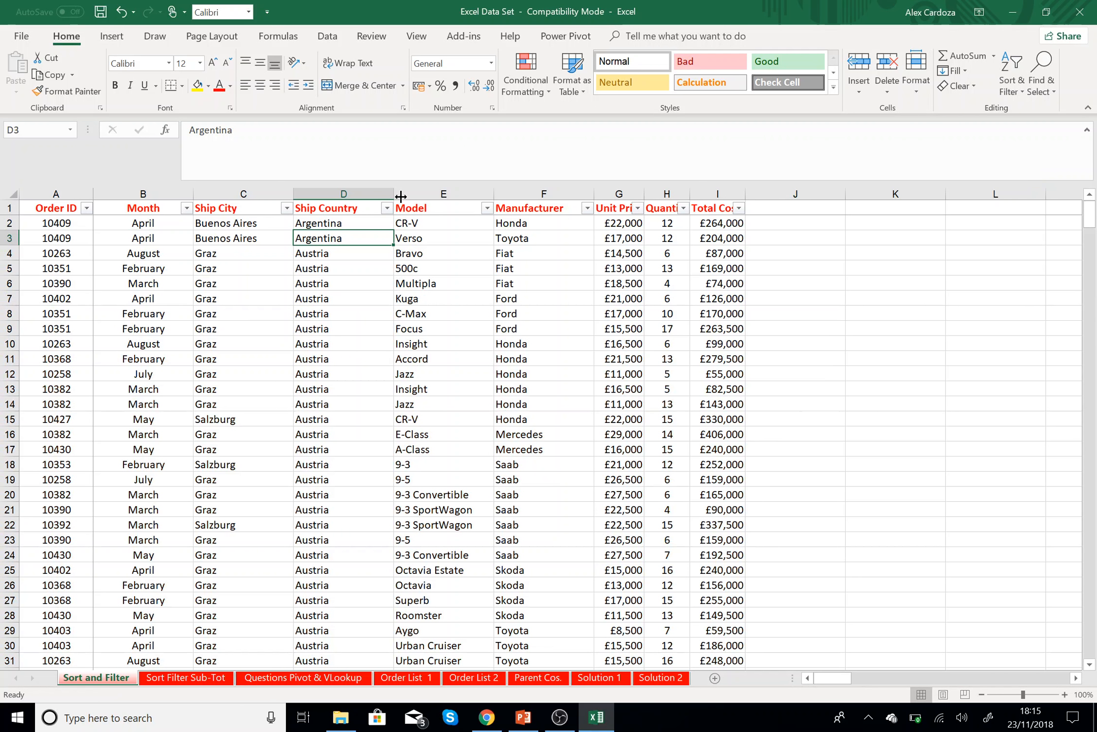
- Apply a custom text filter on Ship Country for values that do not equal Argentina
{"action": "left_click", "coordinate": [386, 208]}
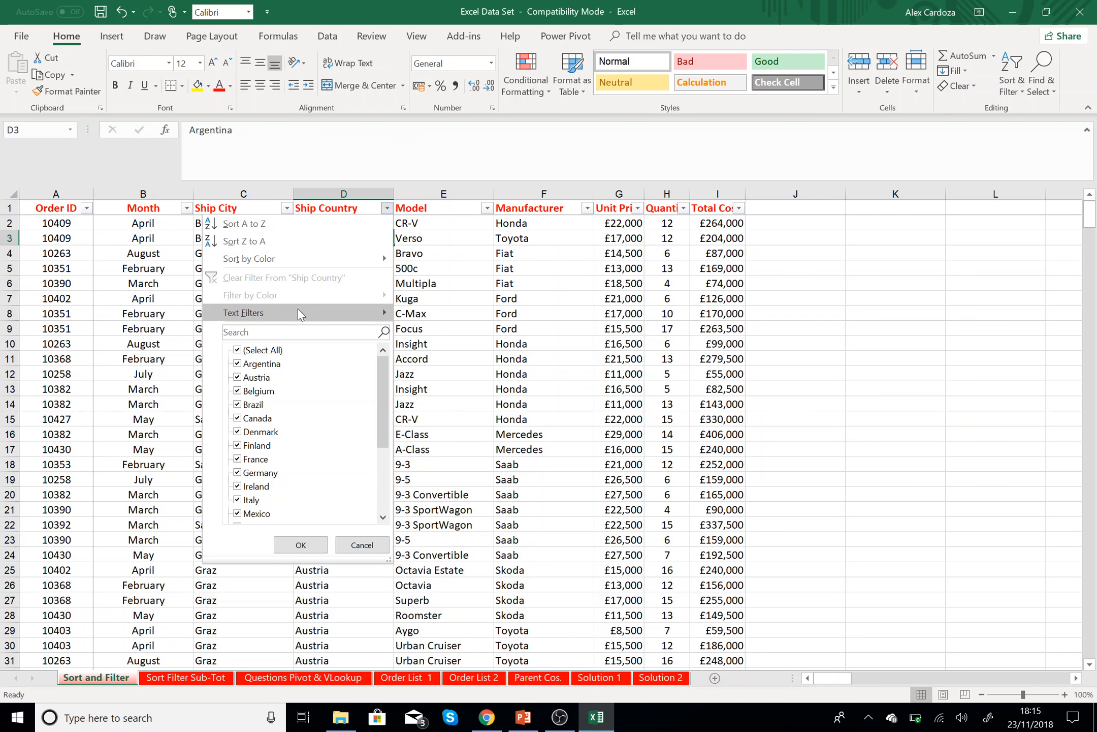
{"action": "mouse_move", "coordinate": [297, 309]}
{"action": "left_click", "coordinate": [431, 316]}
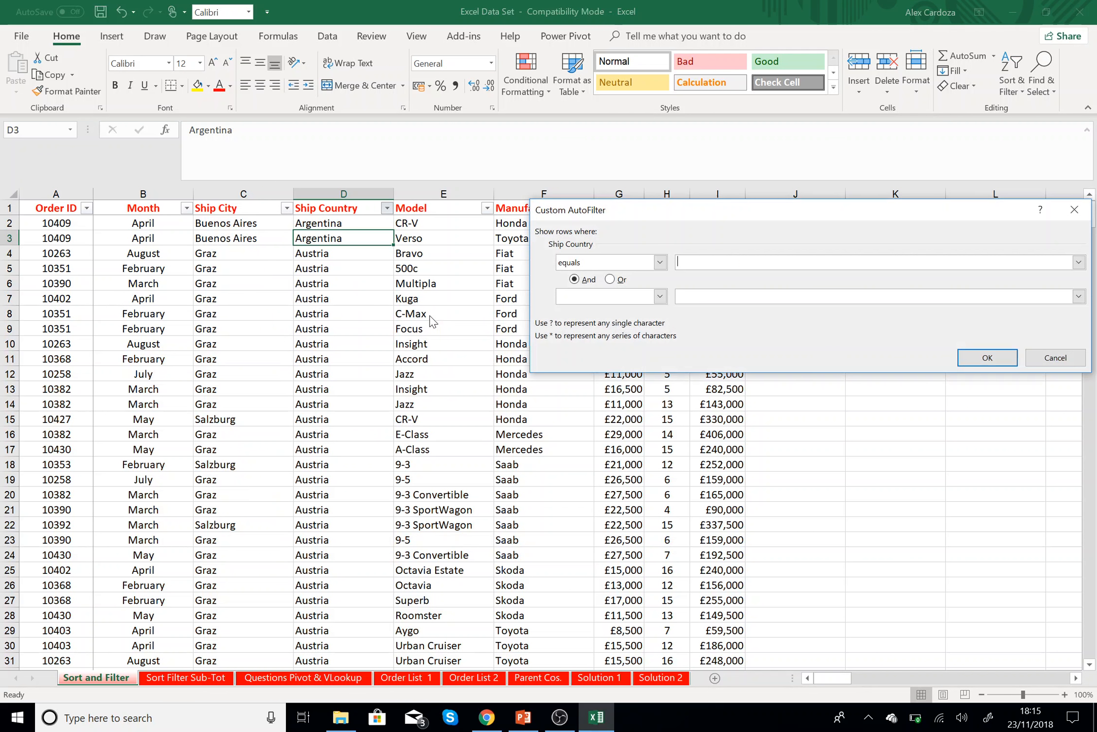
{"action": "left_click", "coordinate": [660, 262]}
{"action": "left_click", "coordinate": [605, 288]}
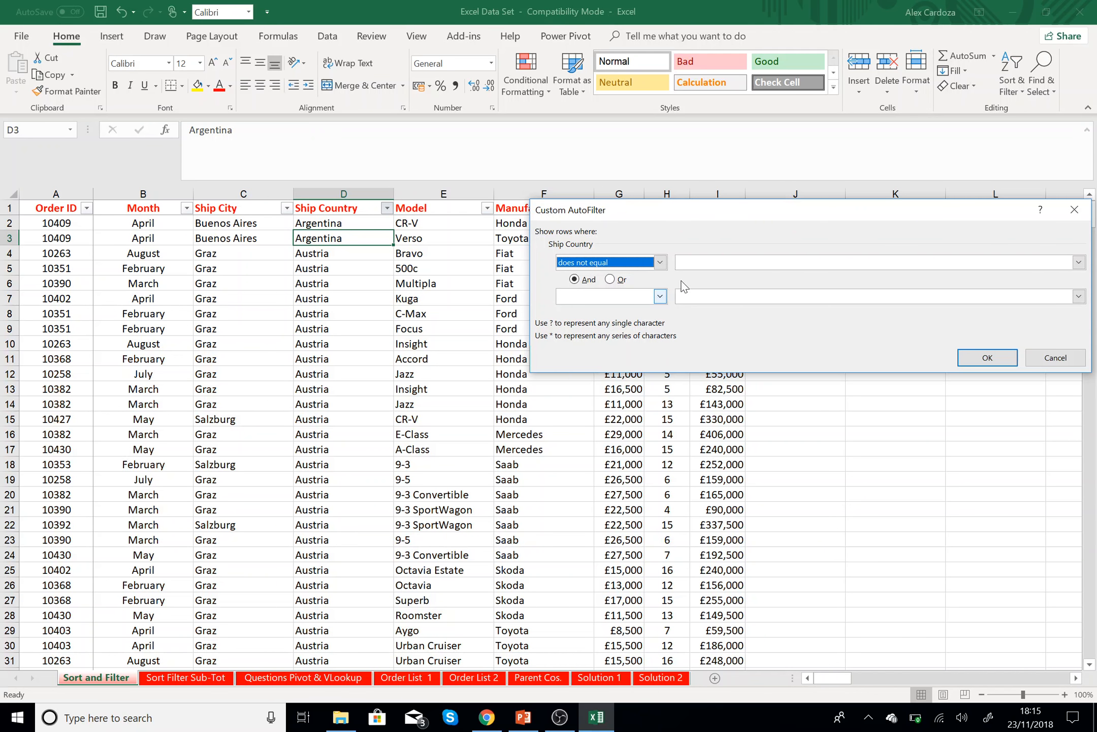
{"action": "left_click", "coordinate": [718, 260]}
{"action": "type", "text": "Argen"}
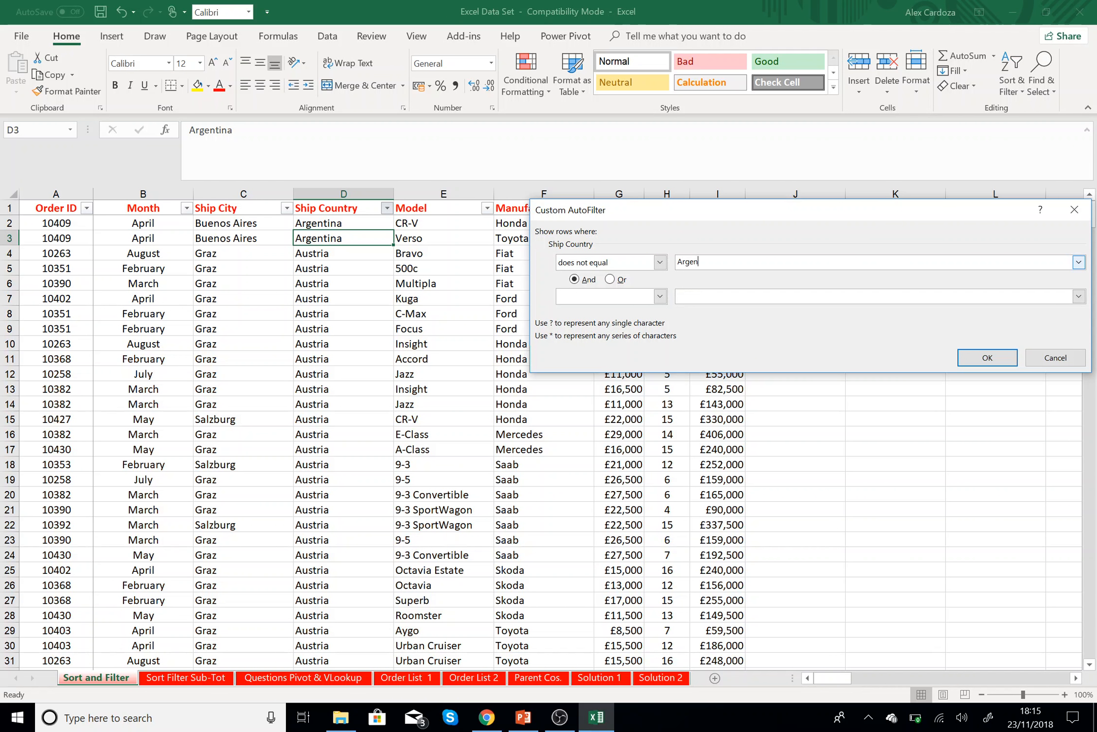
{"action": "type", "text": "tina"}
{"action": "key", "text": "Return"}
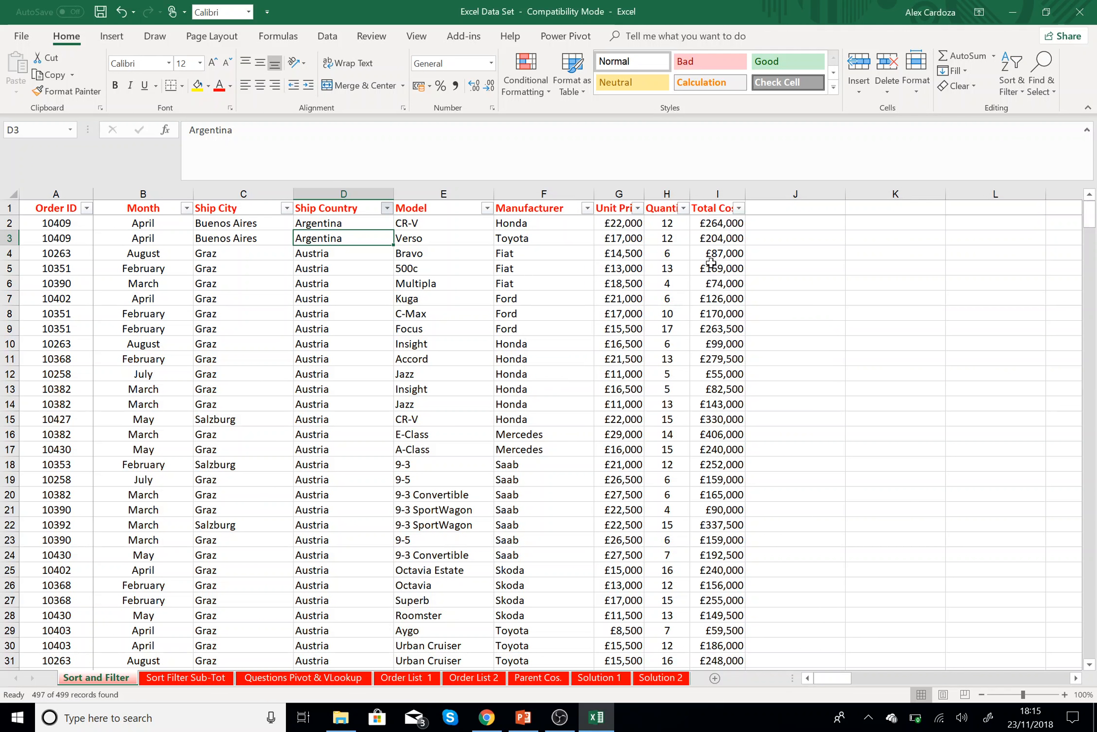
- Clear the filter from Ship Country and look through the full list of orders
{"action": "left_click", "coordinate": [388, 208]}
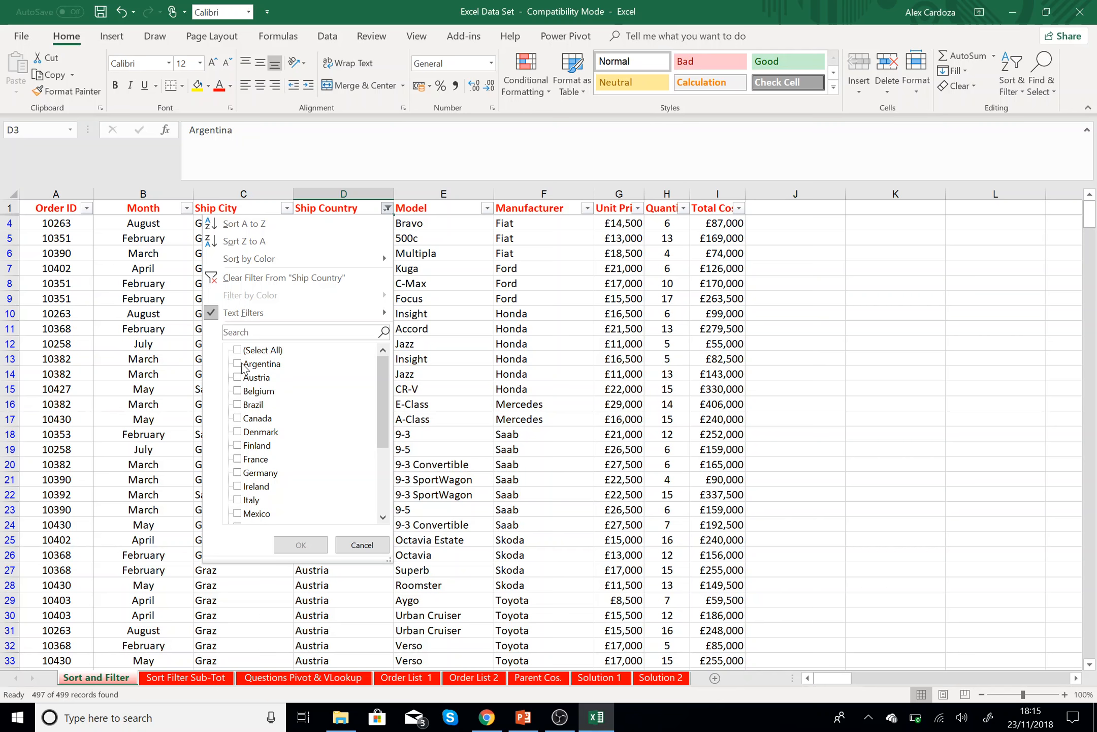
{"action": "scroll", "coordinate": [283, 403], "scroll_direction": "down", "scroll_amount": 3}
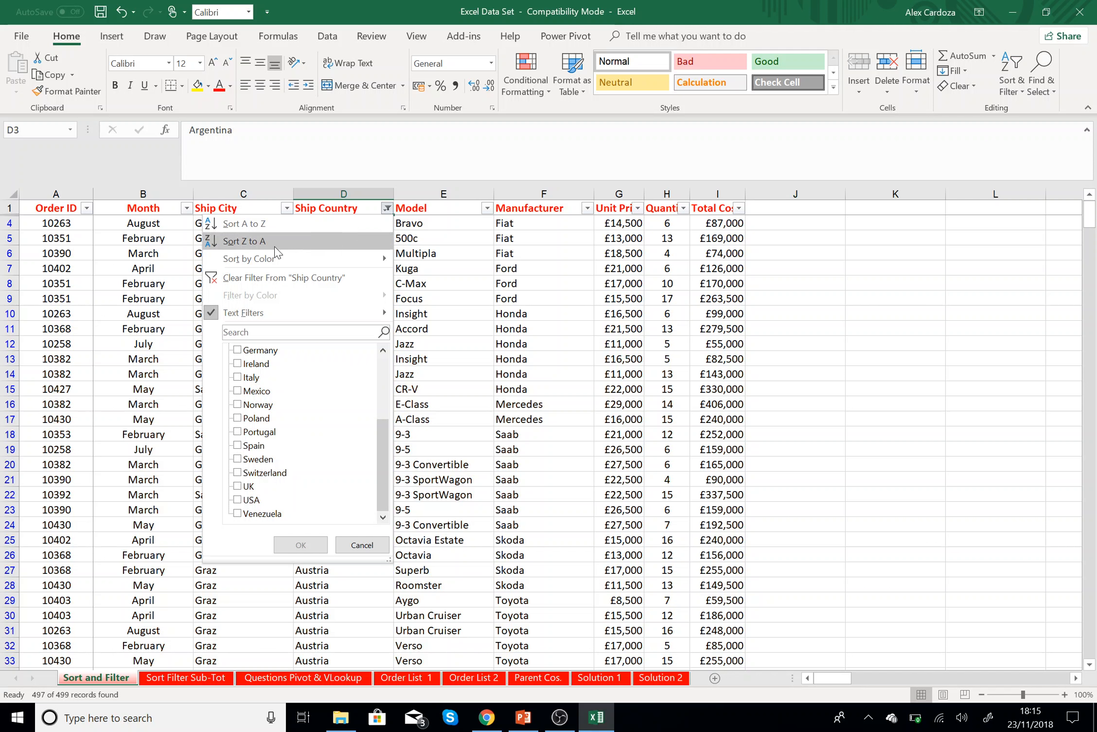
{"action": "left_click", "coordinate": [274, 274]}
{"action": "scroll", "coordinate": [393, 305], "scroll_direction": "down", "scroll_amount": 14}
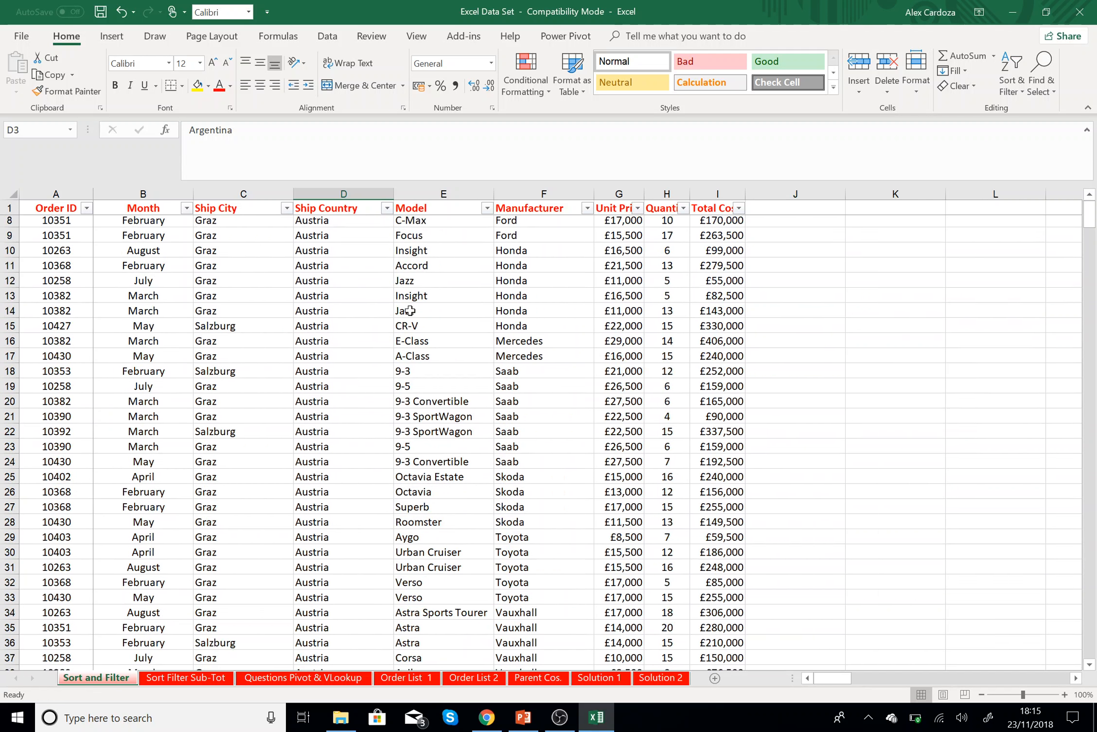
{"action": "scroll", "coordinate": [358, 384], "scroll_direction": "down", "scroll_amount": 7}
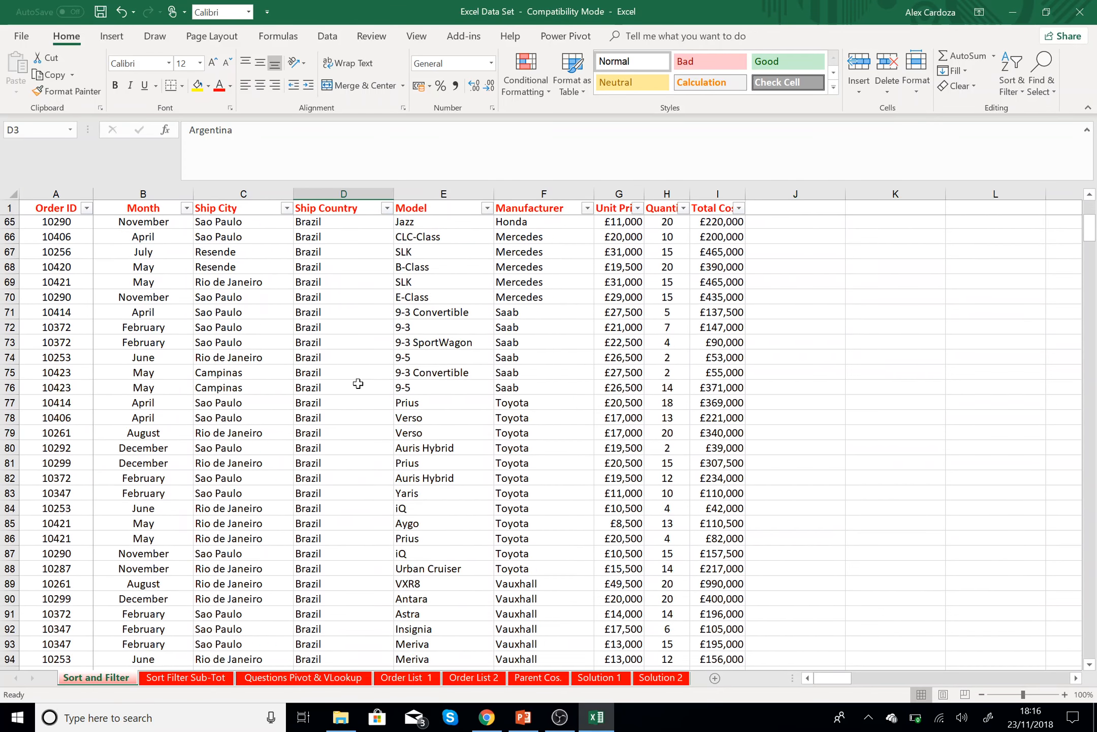
{"action": "scroll", "coordinate": [359, 383], "scroll_direction": "up", "scroll_amount": 20}
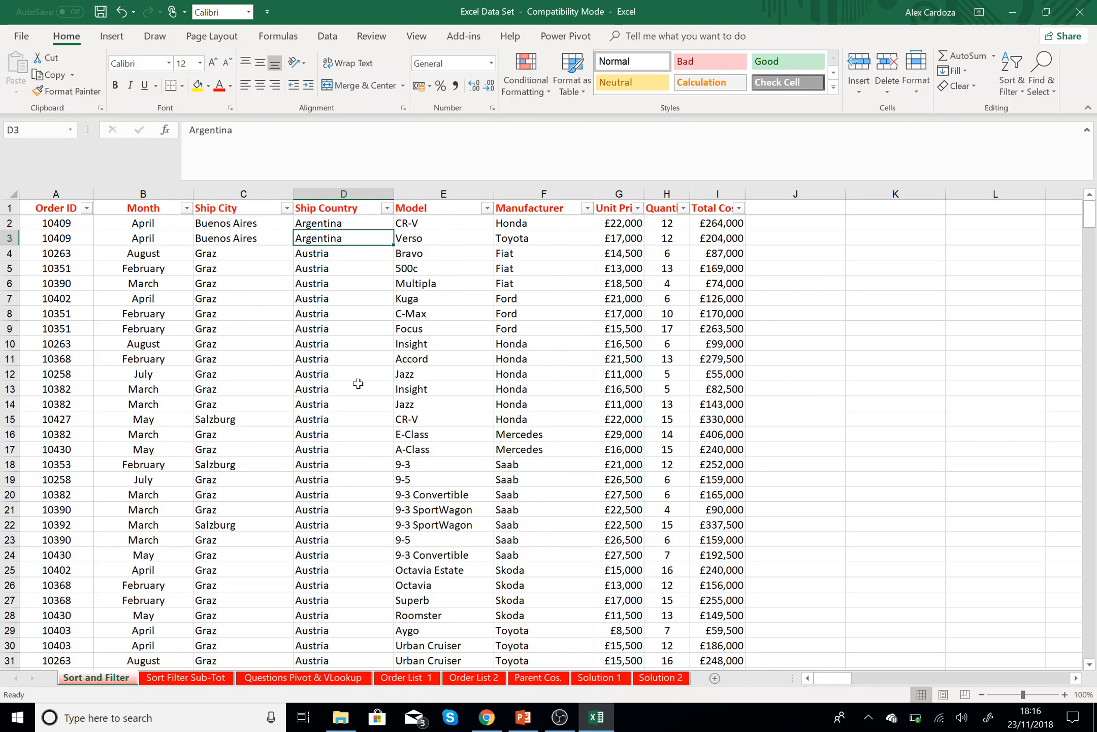
- Switch to PowerPoint, review the Subtotals slides and glance at the Vlookup slides
{"action": "key", "text": "alt+Tab"}
{"action": "key", "text": "Tab"}
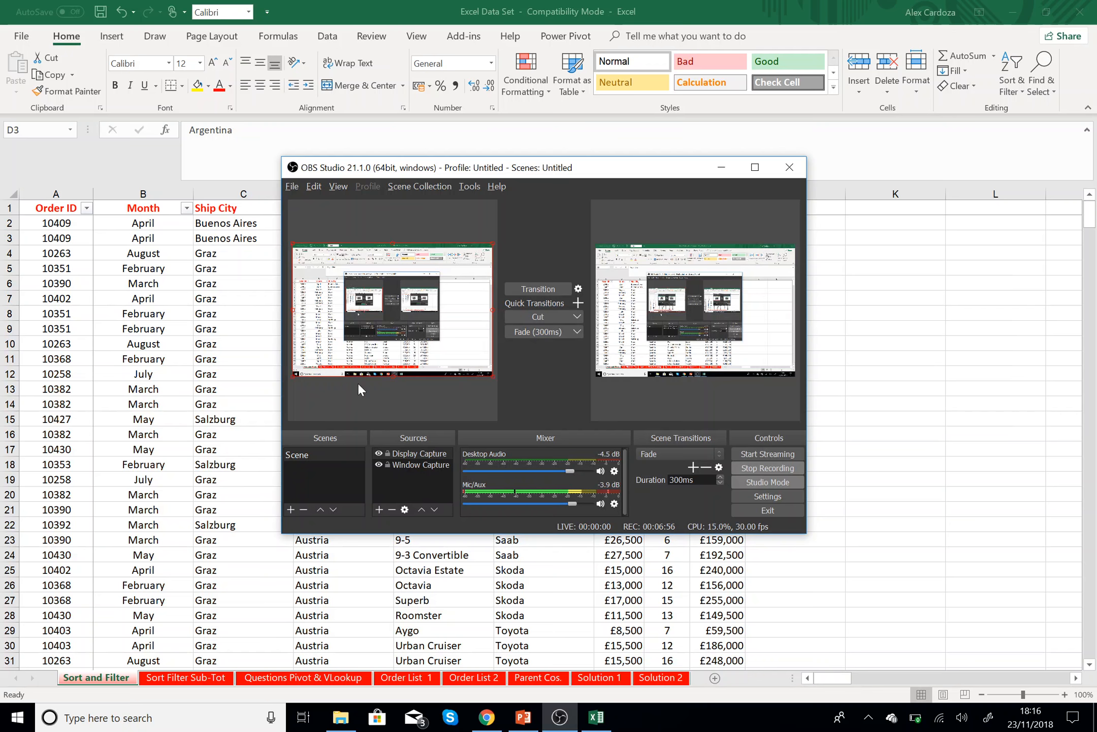
{"action": "key", "text": "alt+Tab"}
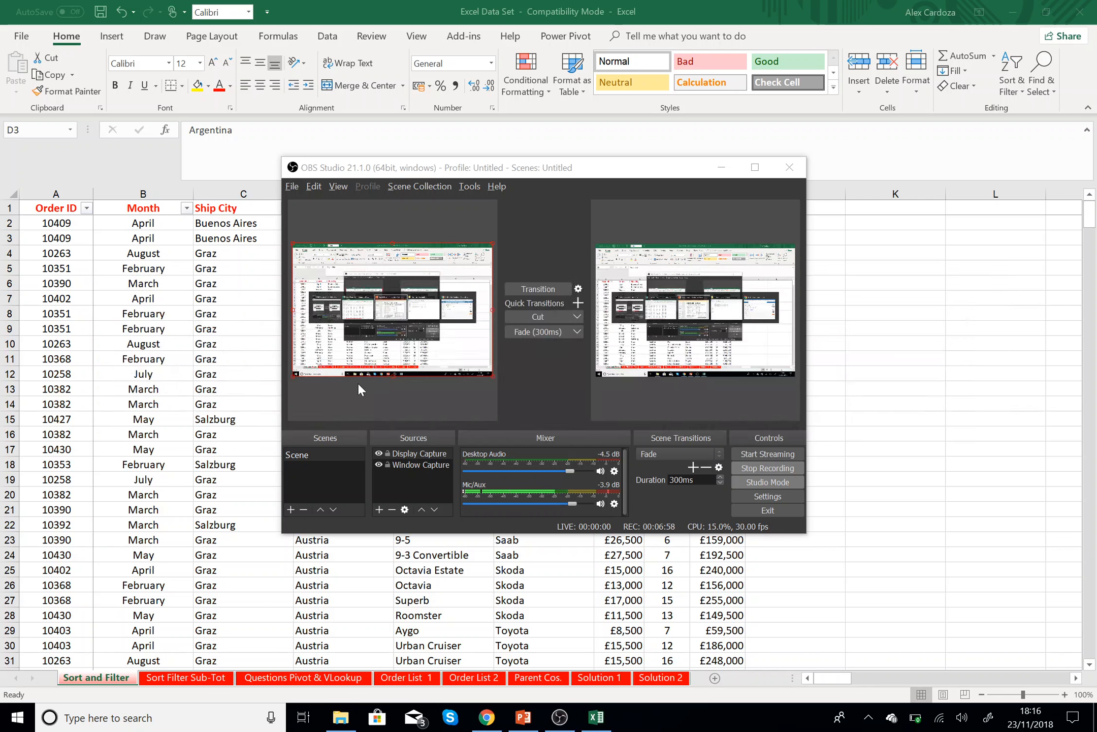
{"action": "key", "text": "alt+Tab"}
{"action": "left_click", "coordinate": [79, 564]}
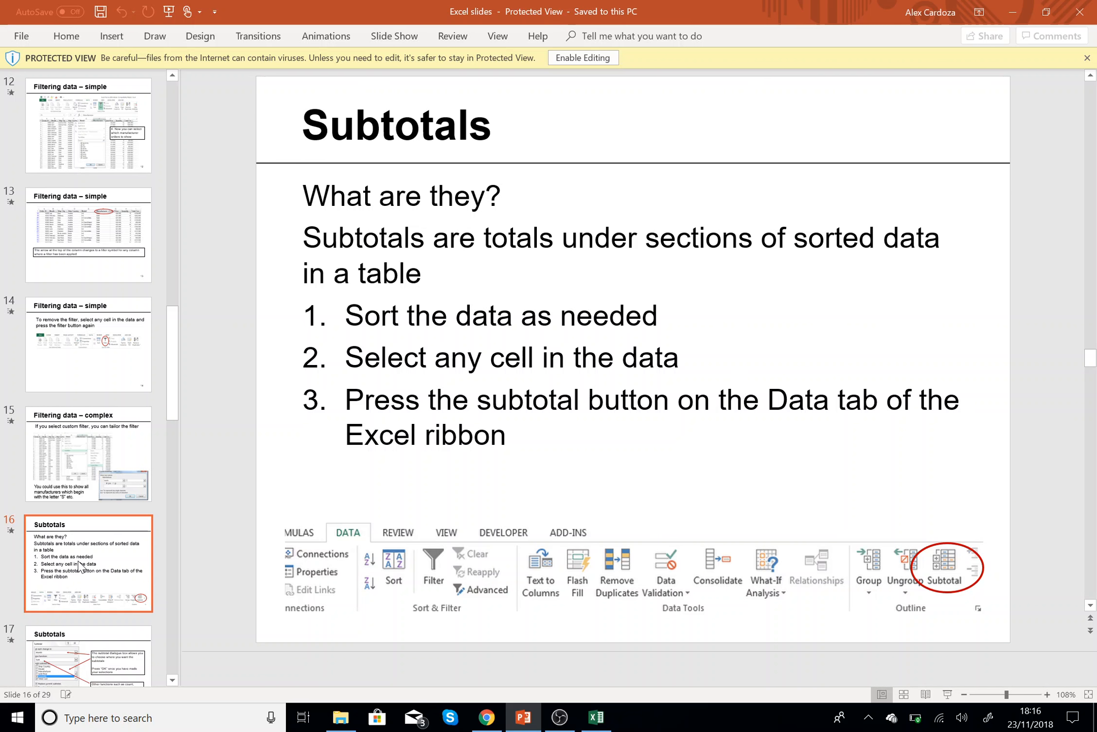
{"action": "key", "text": "Down"}
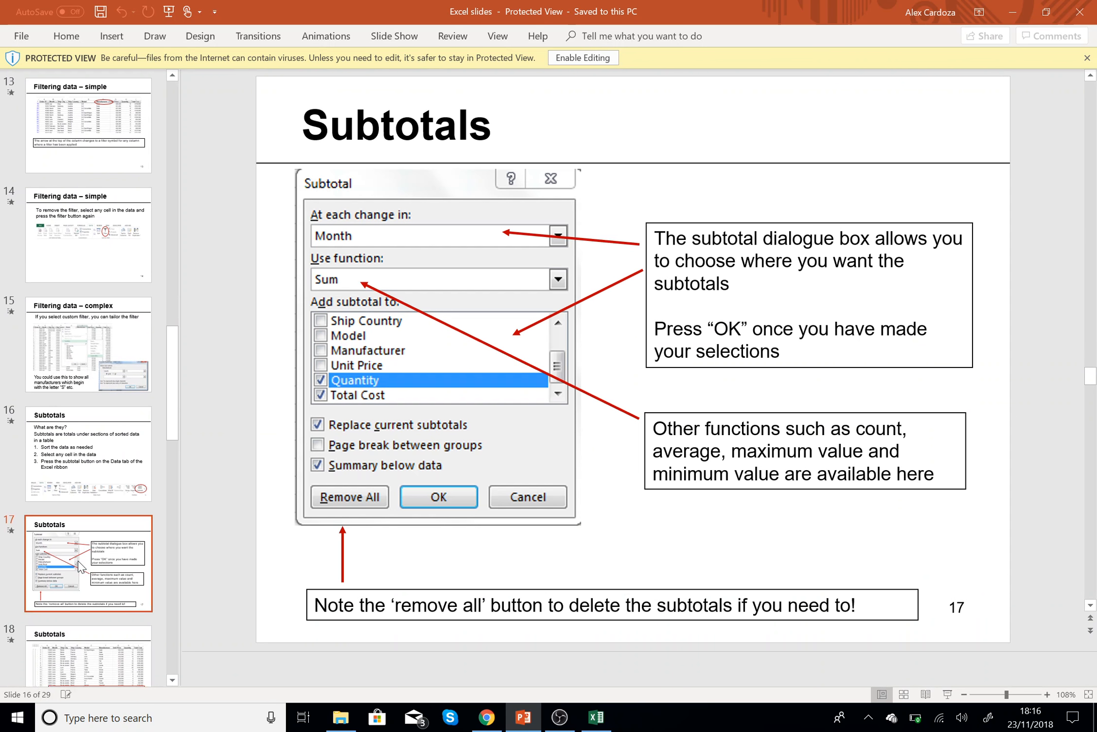
{"action": "key", "text": "Down"}
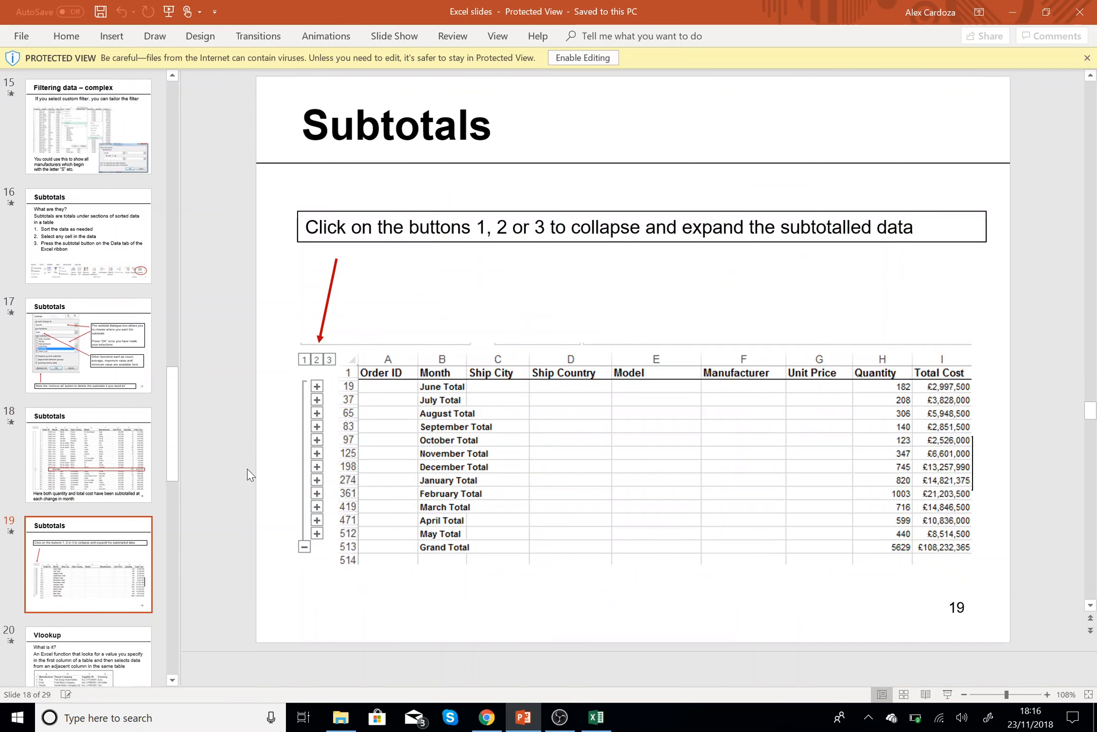
{"action": "key", "text": "Down"}
{"action": "key", "text": "Down"}
{"action": "key", "text": "Down"}
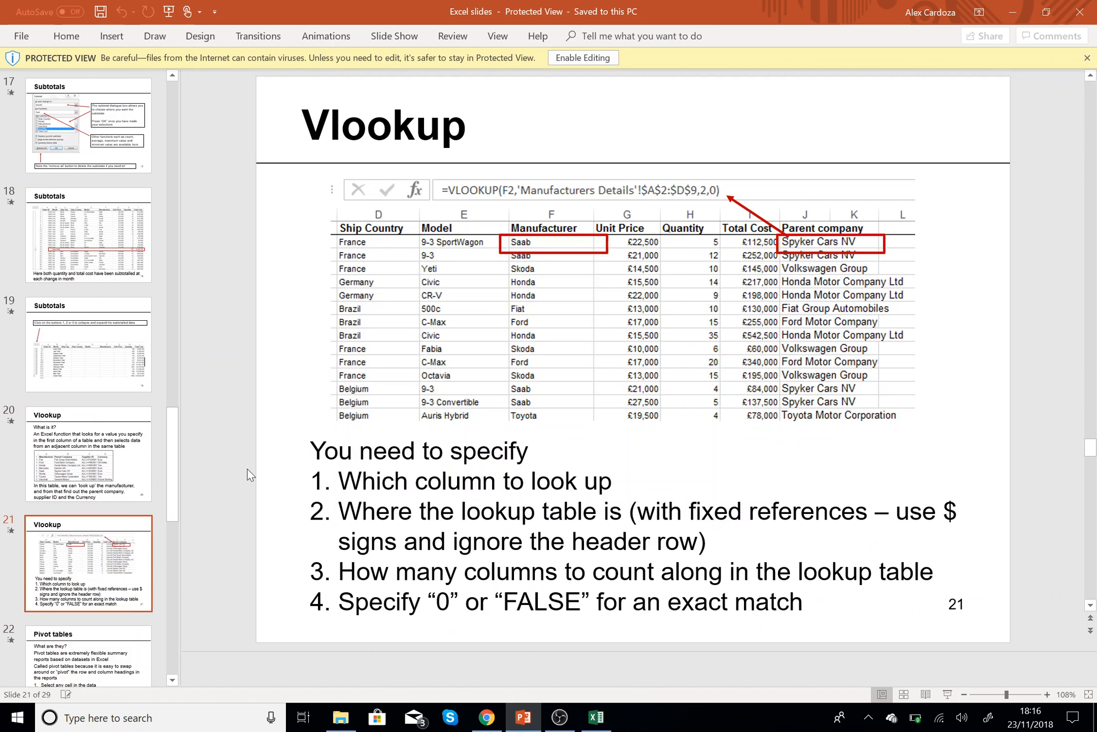
{"action": "key", "text": "Up"}
{"action": "key", "text": "Up"}
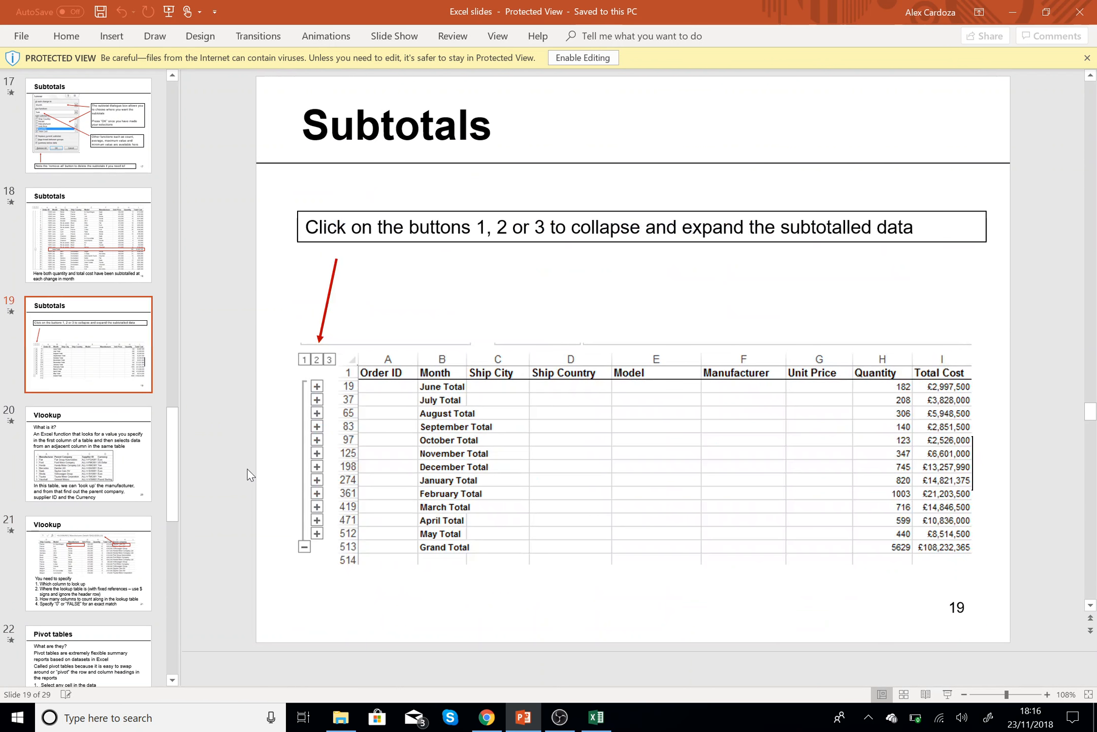
- Switch to the Excel workbook and select a Ship City cell inside the order table
{"action": "key", "text": "alt+Tab"}
{"action": "key", "text": "alt+Tab"}
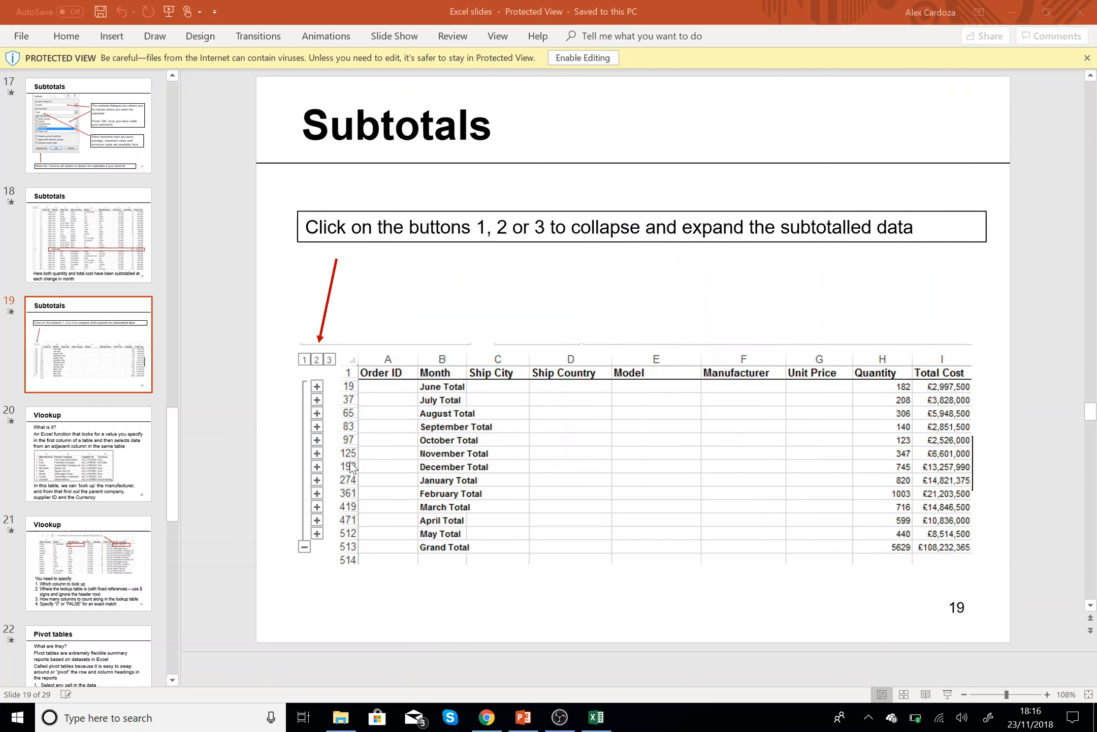
{"action": "key", "text": "alt+Tab"}
{"action": "key", "text": "alt+Tab"}
{"action": "left_click", "coordinate": [296, 374]}
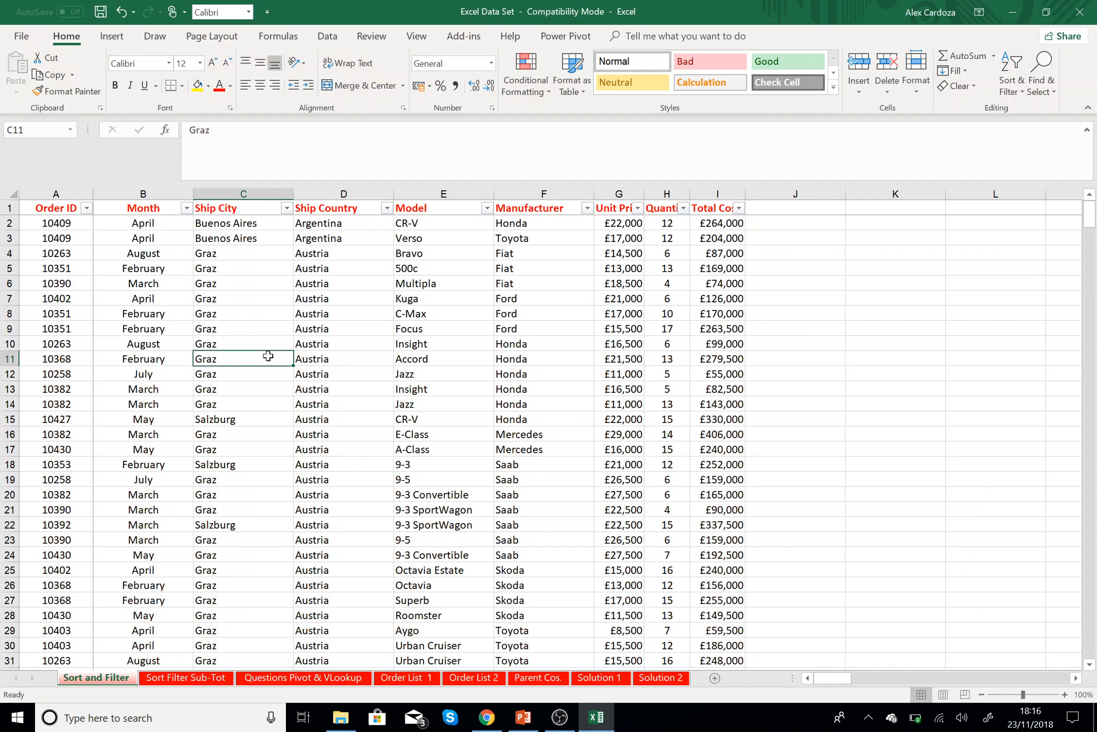
{"action": "left_click", "coordinate": [267, 356]}
- Add Sum subtotals for Quantity and Total Cost at each change in Month
{"action": "left_click", "coordinate": [328, 35]}
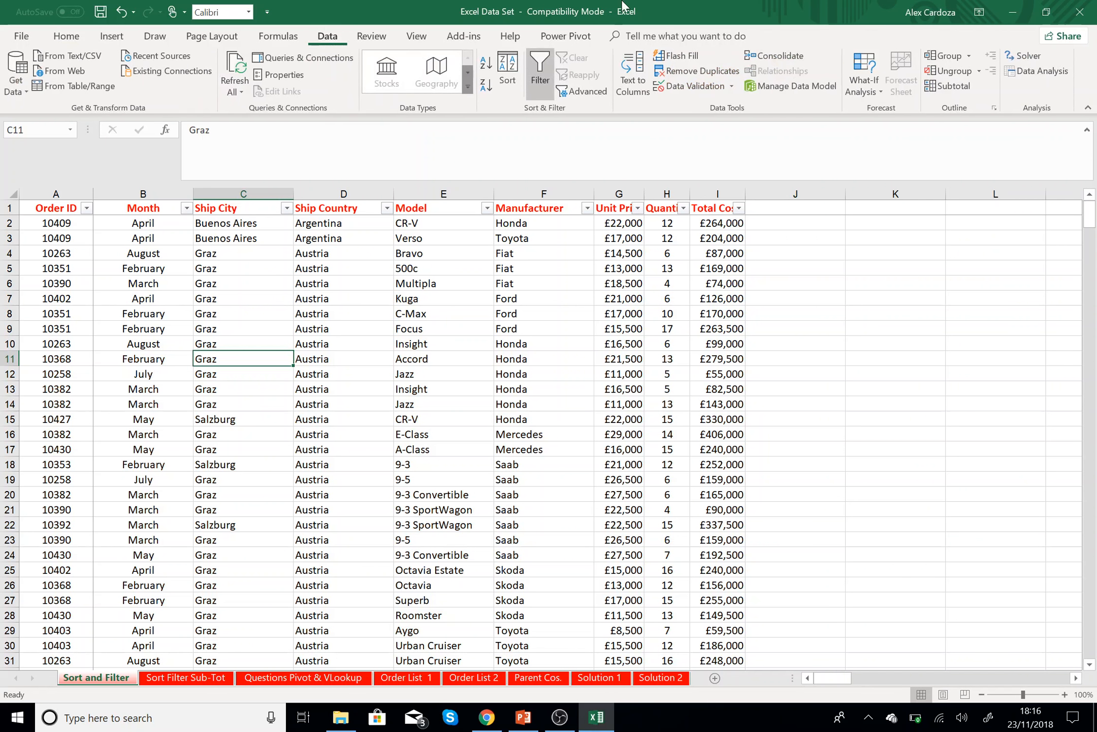
{"action": "left_click", "coordinate": [946, 88]}
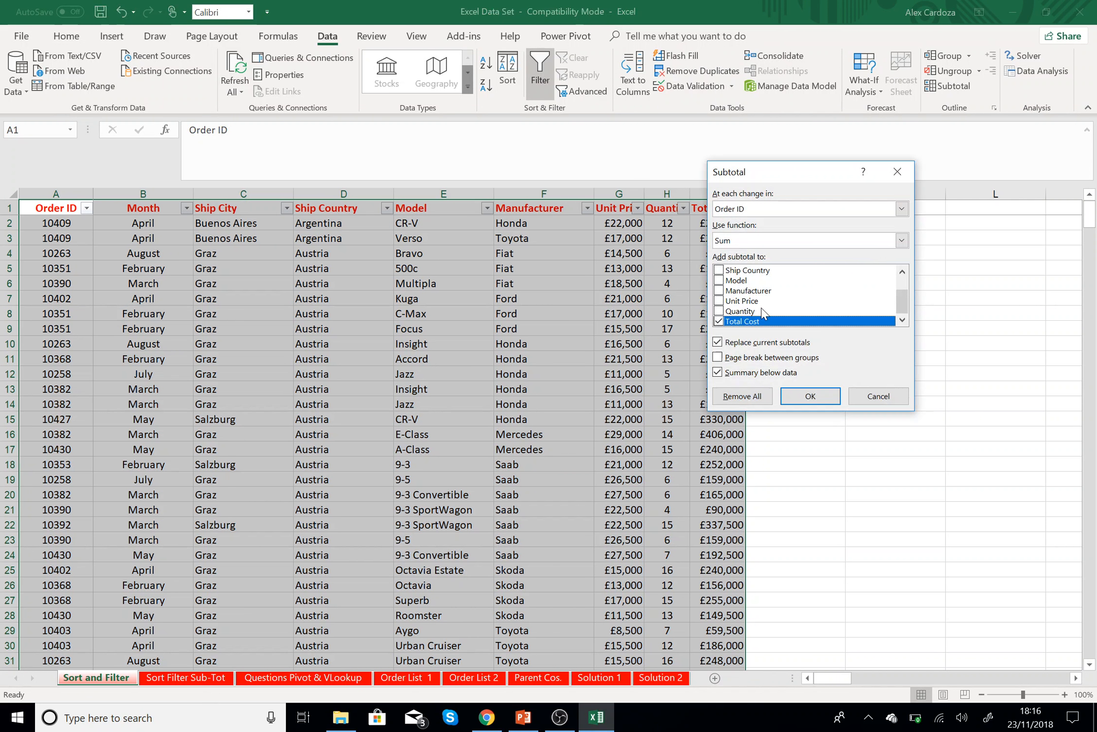
{"action": "left_click", "coordinate": [741, 311]}
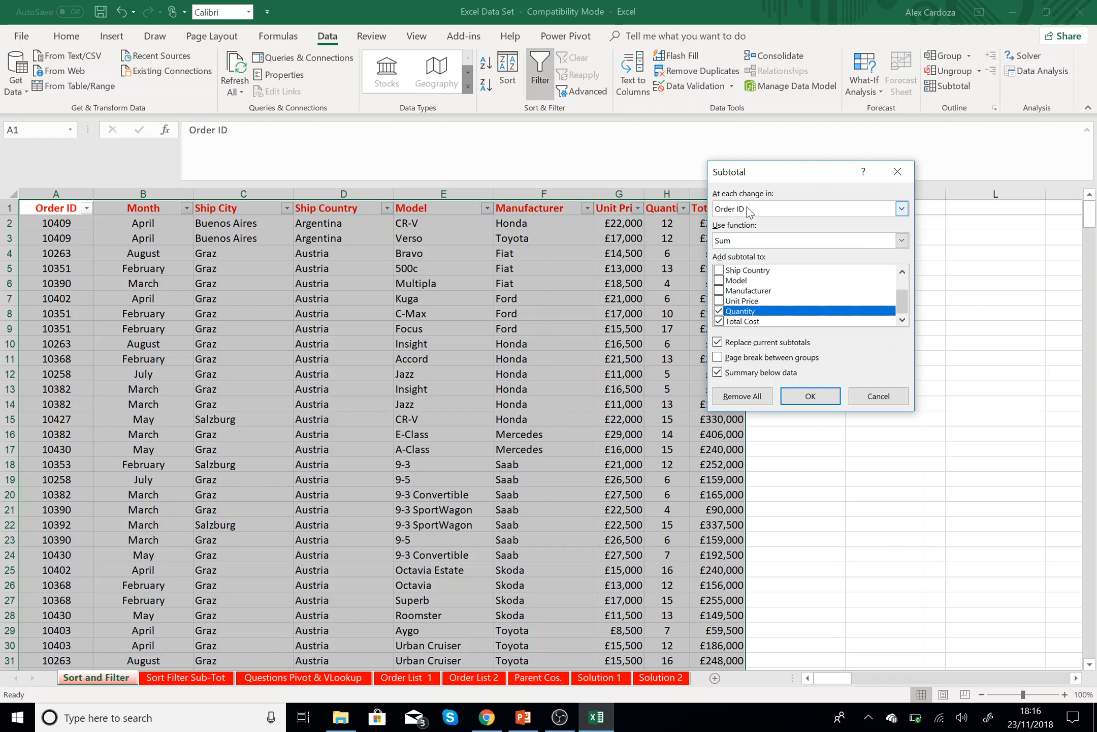
{"action": "left_click_drag", "start_coordinate": [769, 172], "coordinate": [554, 169]}
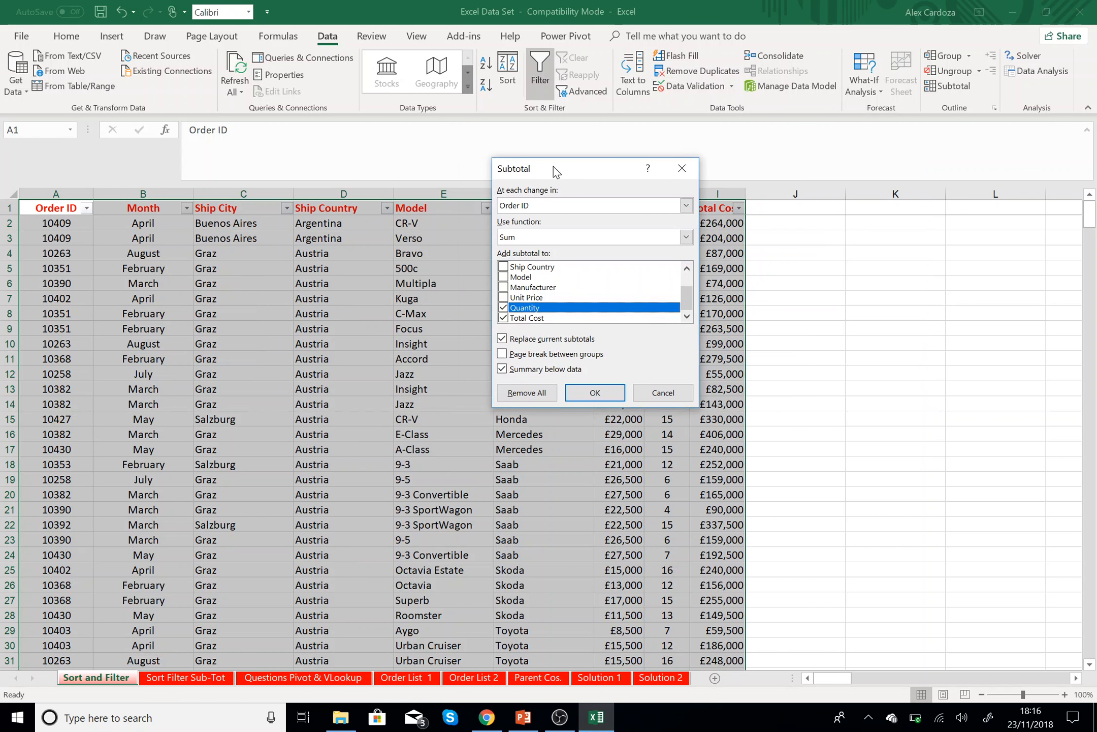
{"action": "left_click", "coordinate": [565, 209]}
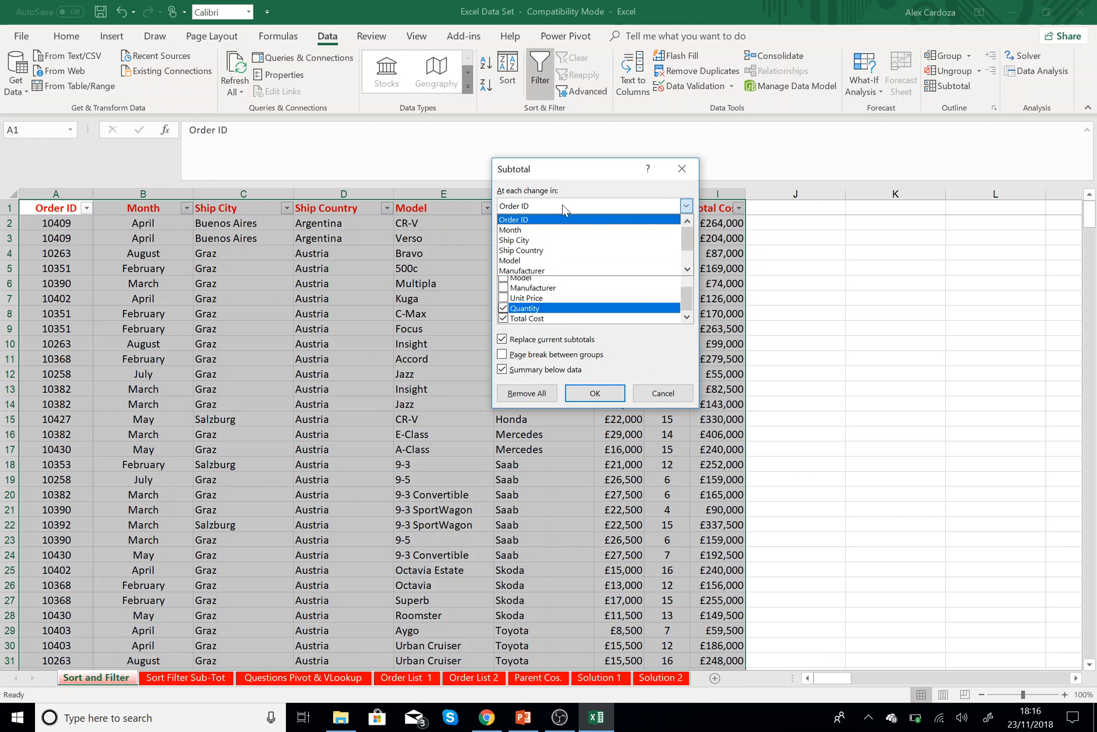
{"action": "left_click", "coordinate": [558, 230]}
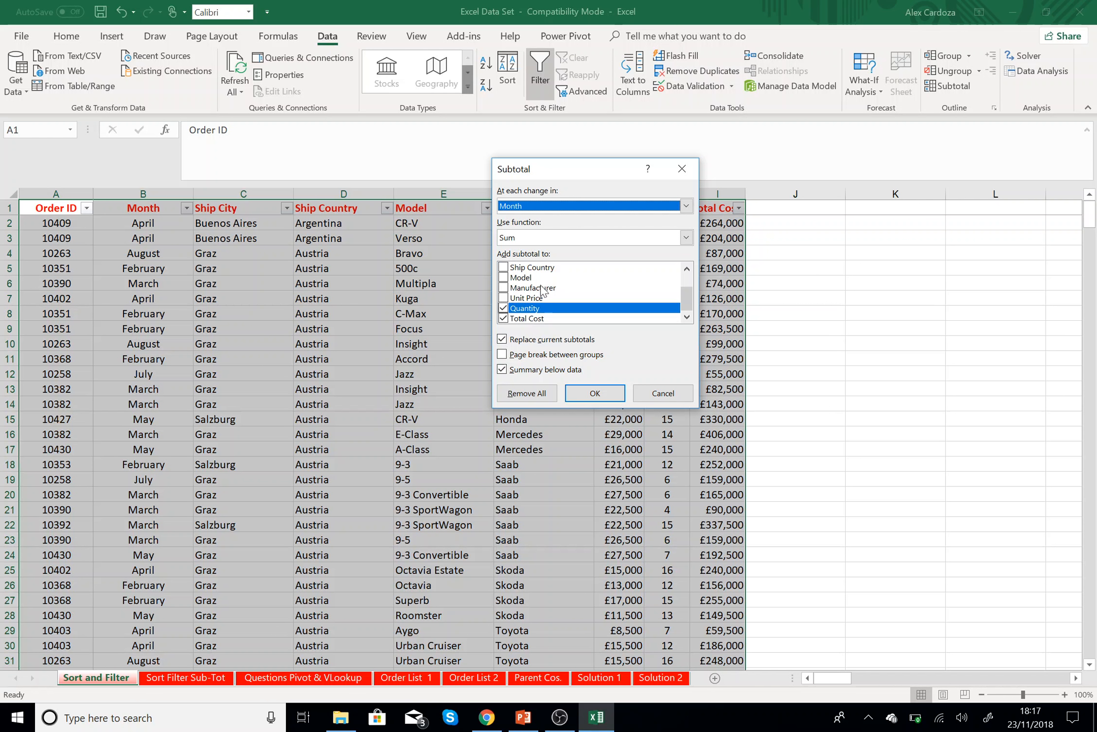
{"action": "left_click", "coordinate": [606, 398]}
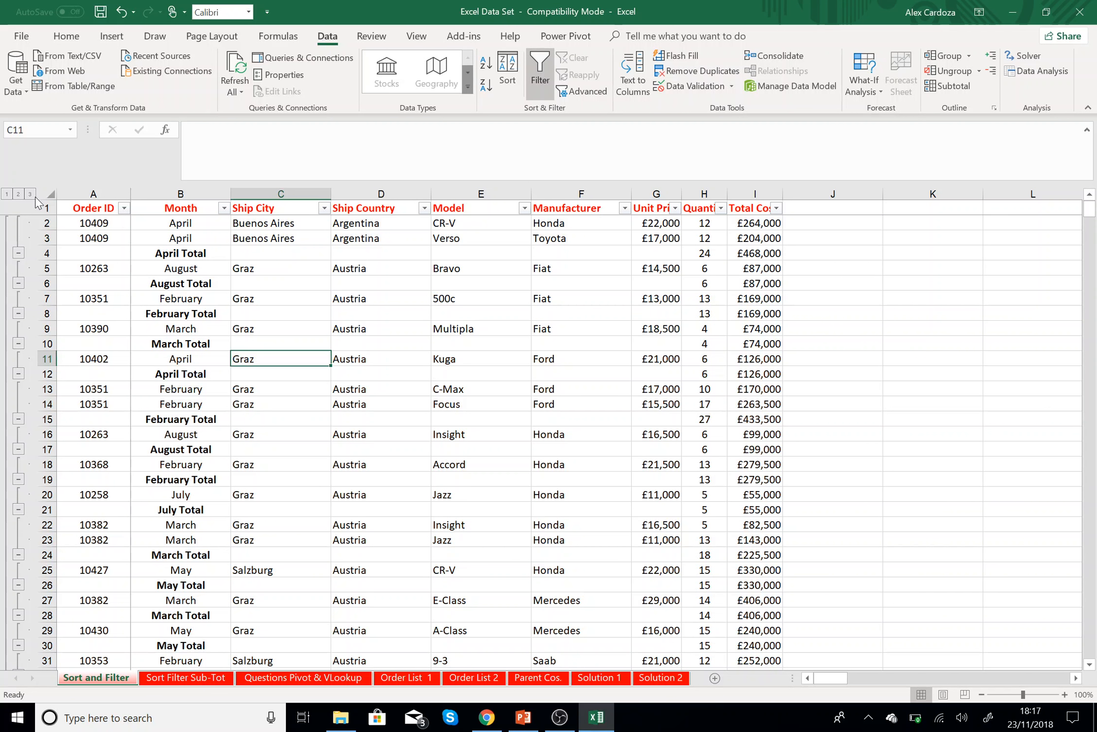
- Collapse the outline to the grand total only and autofit the Total Cost column width
{"action": "left_click", "coordinate": [6, 195]}
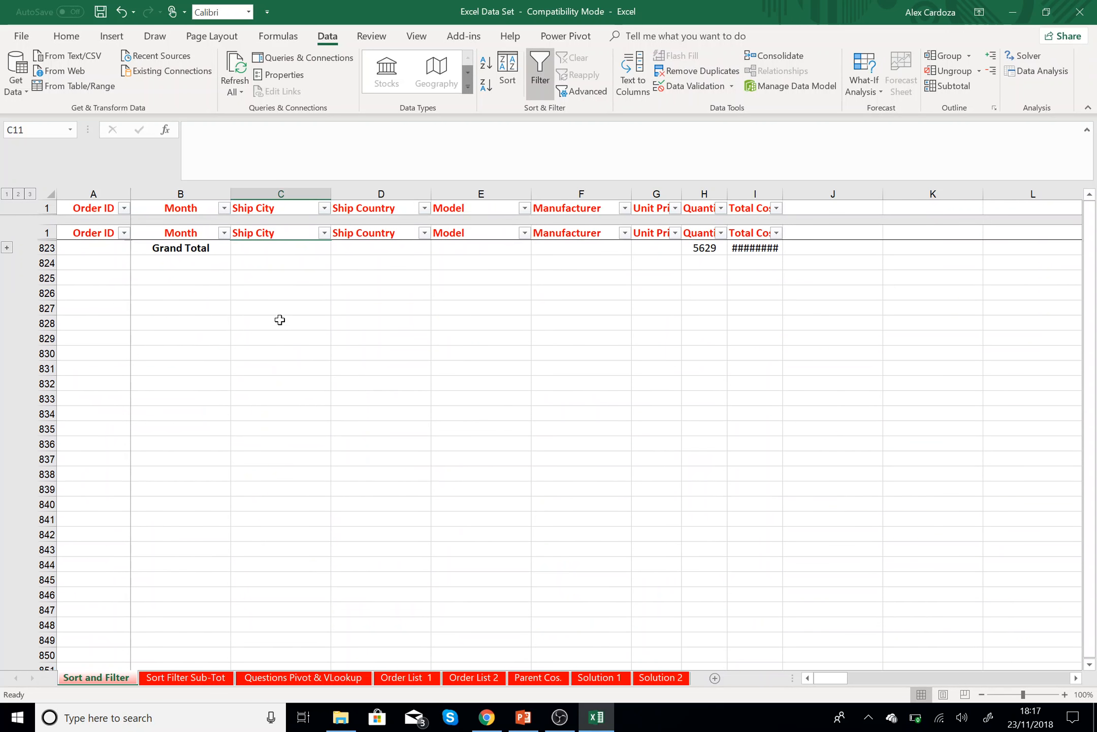
{"action": "left_click", "coordinate": [786, 205]}
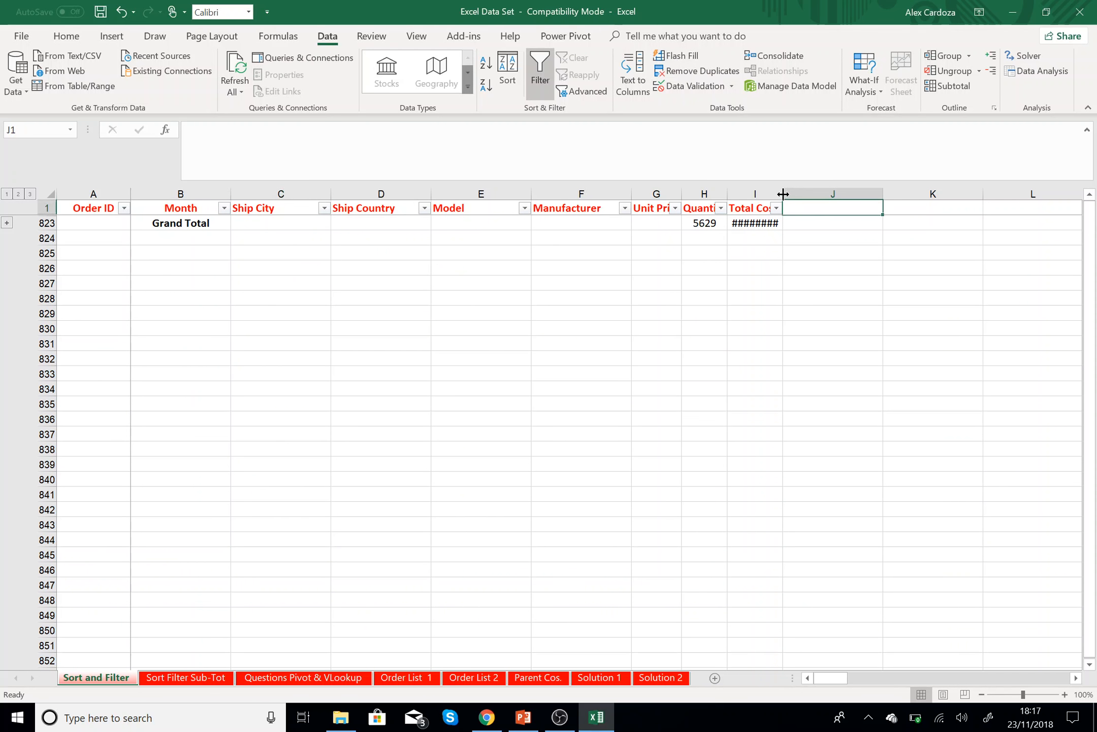
{"action": "double_click", "coordinate": [783, 191]}
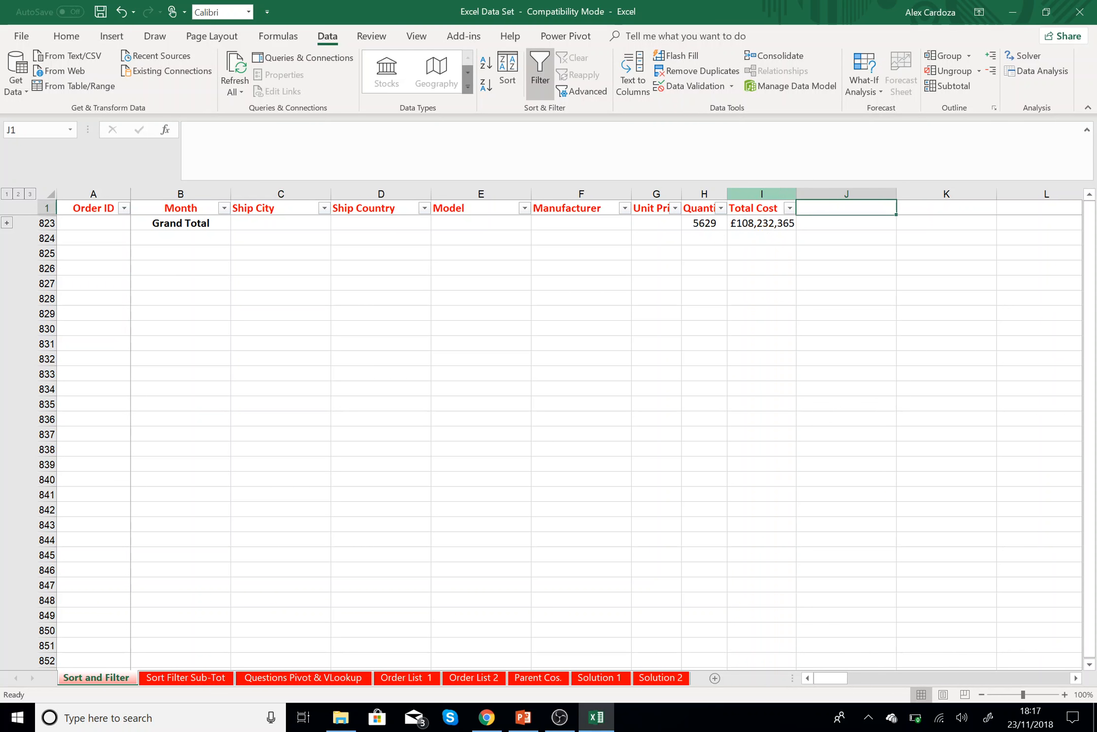
- Show the outline down to the subtotal rows and look through the list of month totals
{"action": "left_click", "coordinate": [18, 194]}
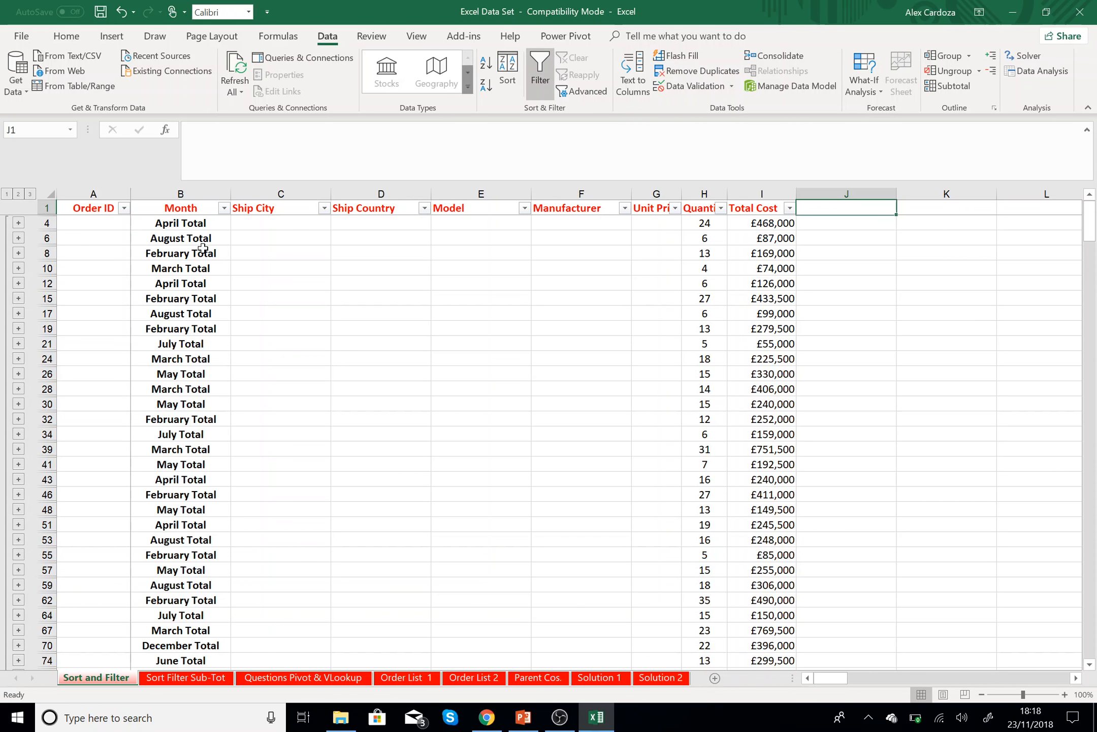
{"action": "scroll", "coordinate": [203, 248], "scroll_direction": "down", "scroll_amount": 3}
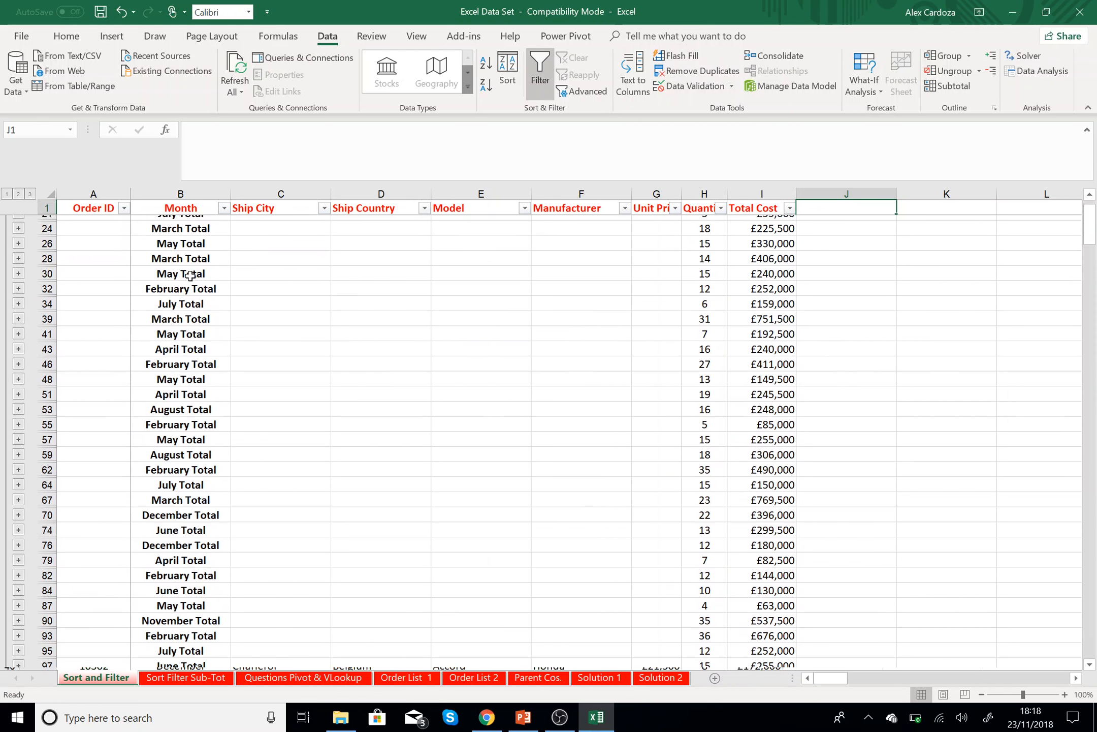
{"action": "scroll", "coordinate": [190, 276], "scroll_direction": "down", "scroll_amount": 10}
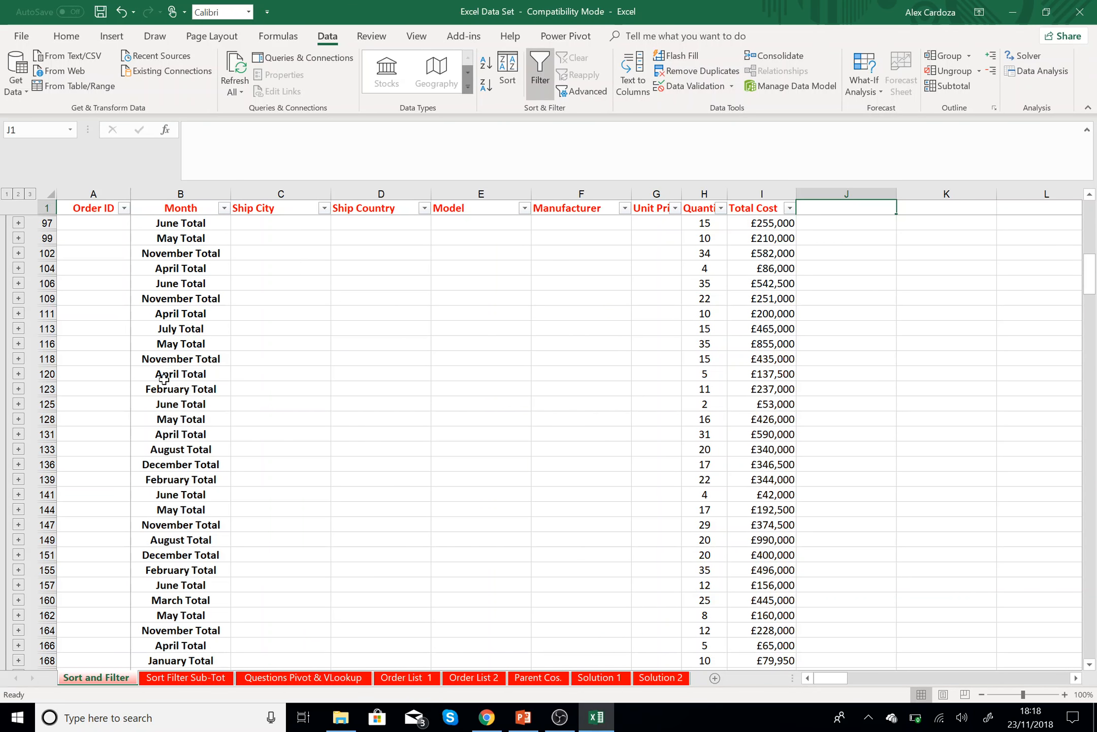
{"action": "scroll", "coordinate": [179, 463], "scroll_direction": "down", "scroll_amount": 3}
{"action": "scroll", "coordinate": [179, 463], "scroll_direction": "down", "scroll_amount": 9}
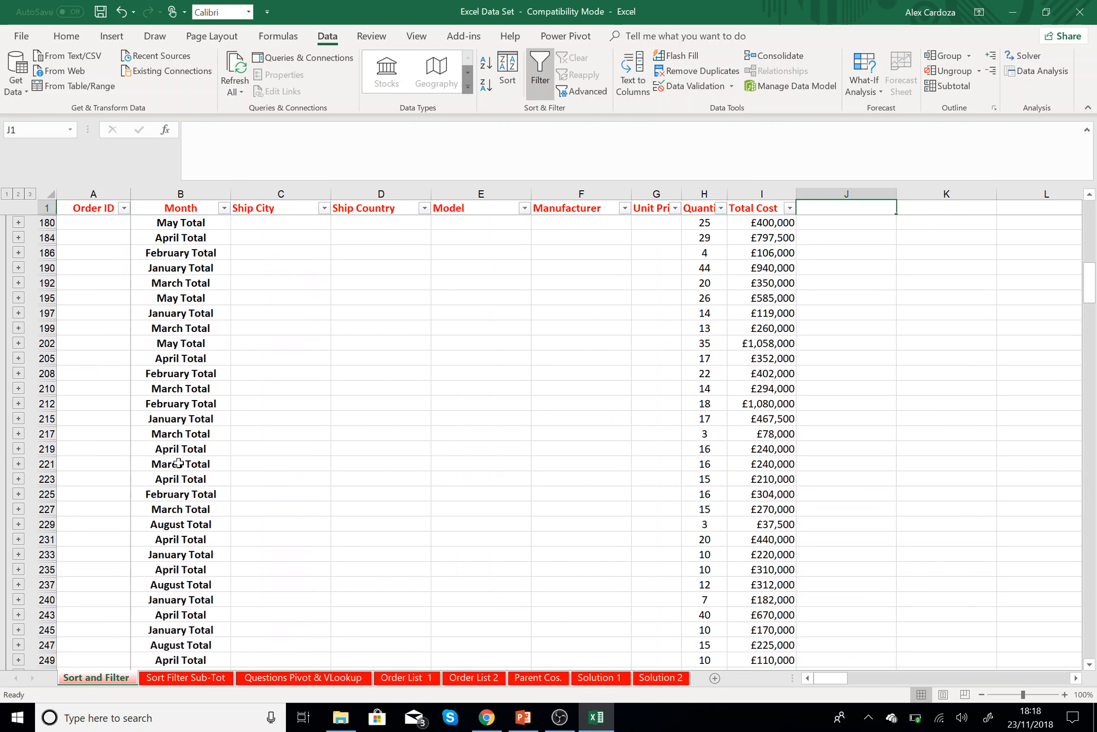
{"action": "scroll", "coordinate": [179, 463], "scroll_direction": "down", "scroll_amount": 7}
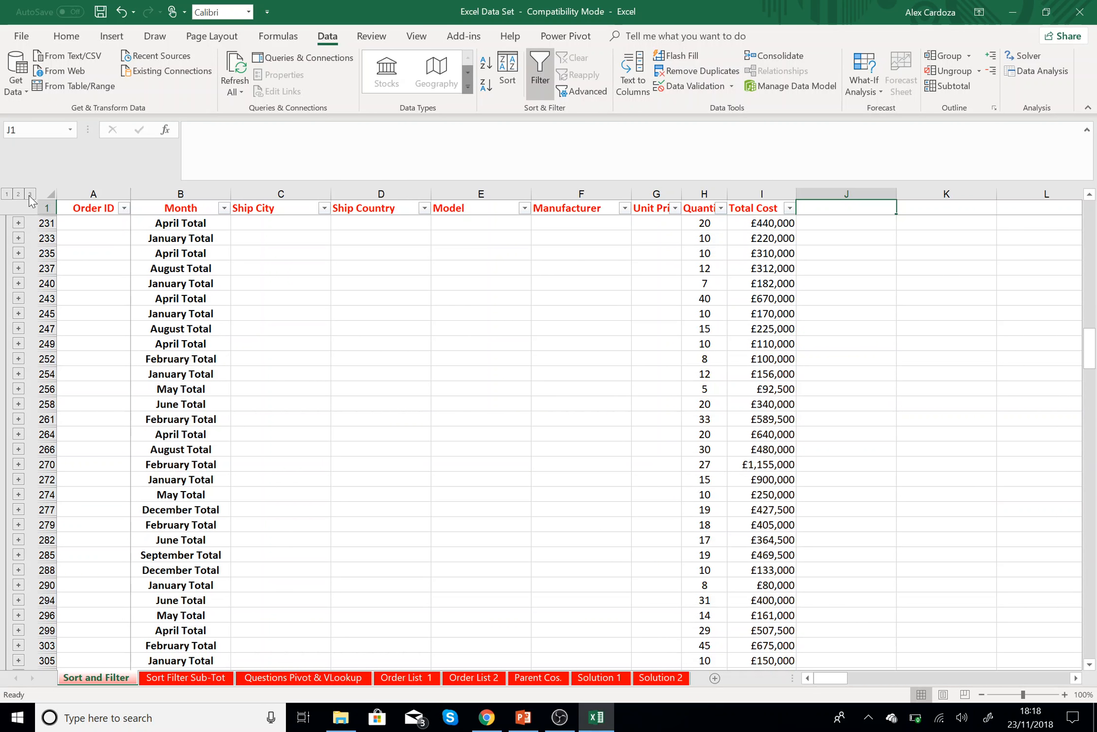
- Expand the outline to show every order row and return to the start of the table
{"action": "left_click", "coordinate": [30, 194]}
{"action": "scroll", "coordinate": [284, 270], "scroll_direction": "up", "scroll_amount": 20}
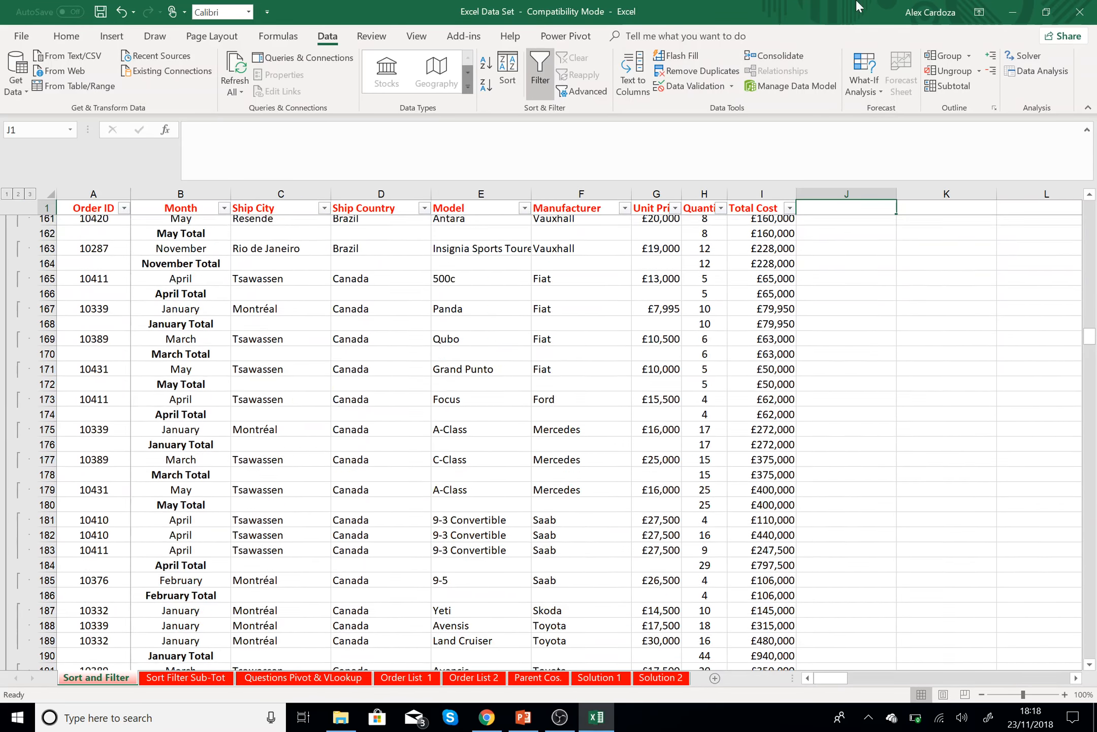
{"action": "scroll", "coordinate": [559, 442], "scroll_direction": "up", "scroll_amount": 4}
{"action": "scroll", "coordinate": [198, 480], "scroll_direction": "up", "scroll_amount": 20}
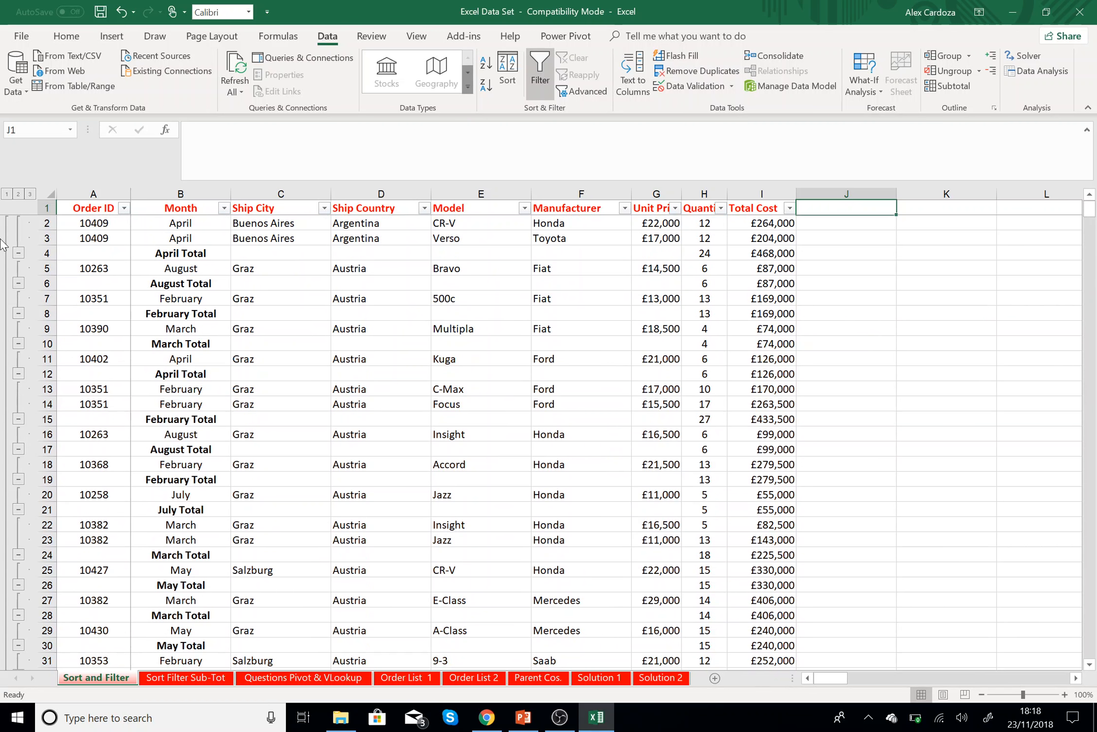
- Remove all subtotals from the order table
{"action": "left_click", "coordinate": [947, 86]}
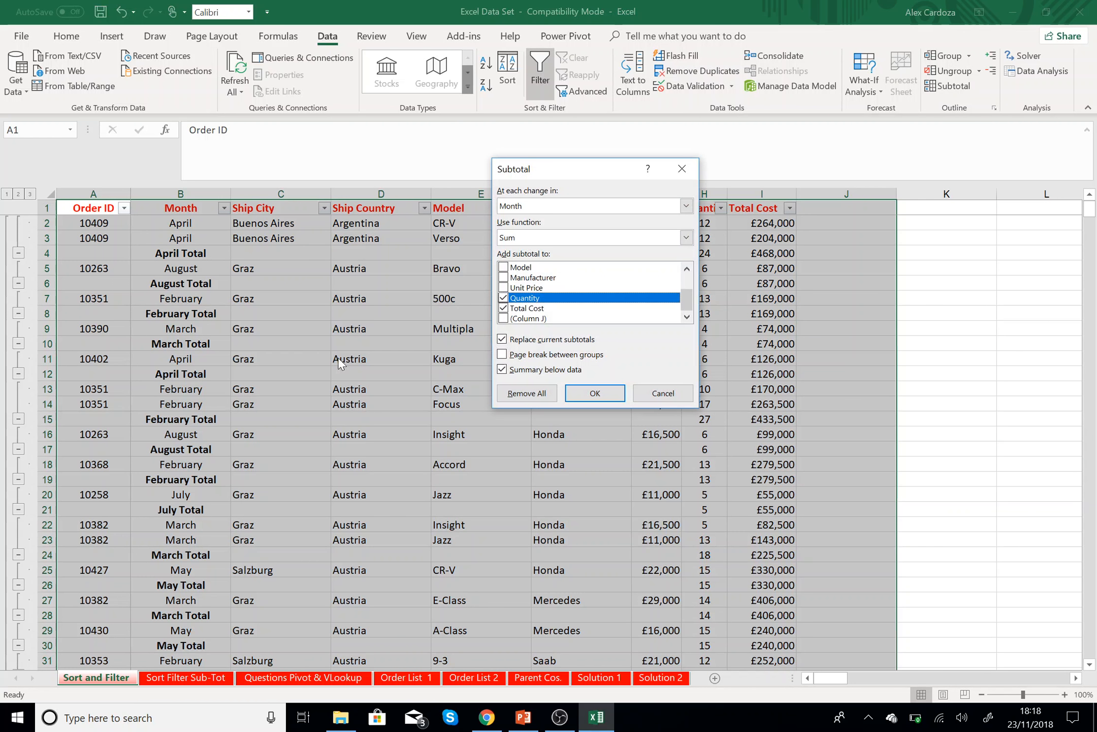
{"action": "left_click", "coordinate": [502, 339]}
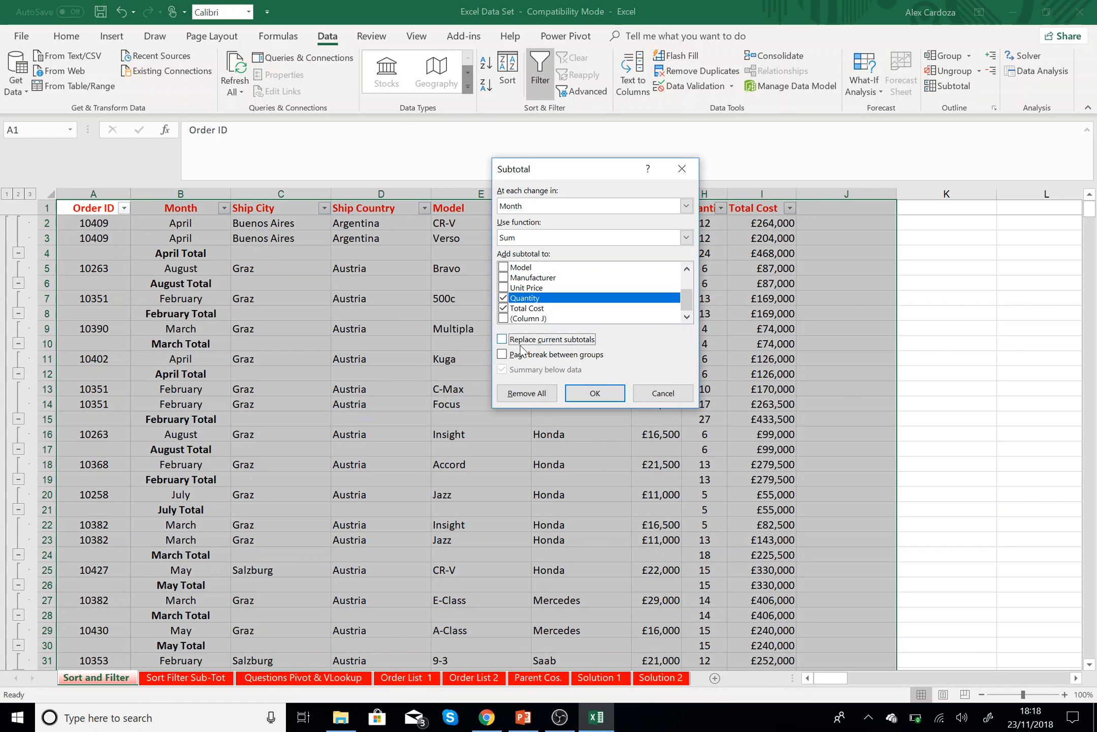
{"action": "left_click", "coordinate": [521, 343]}
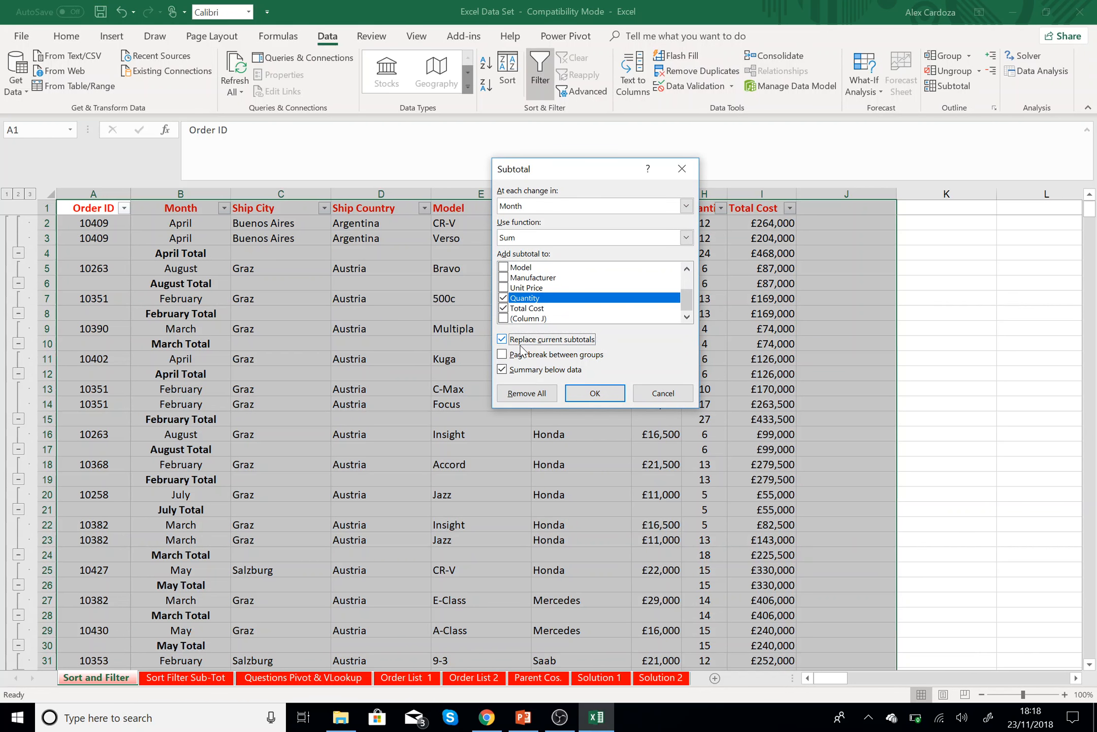
{"action": "left_click", "coordinate": [504, 298]}
{"action": "left_click", "coordinate": [503, 308]}
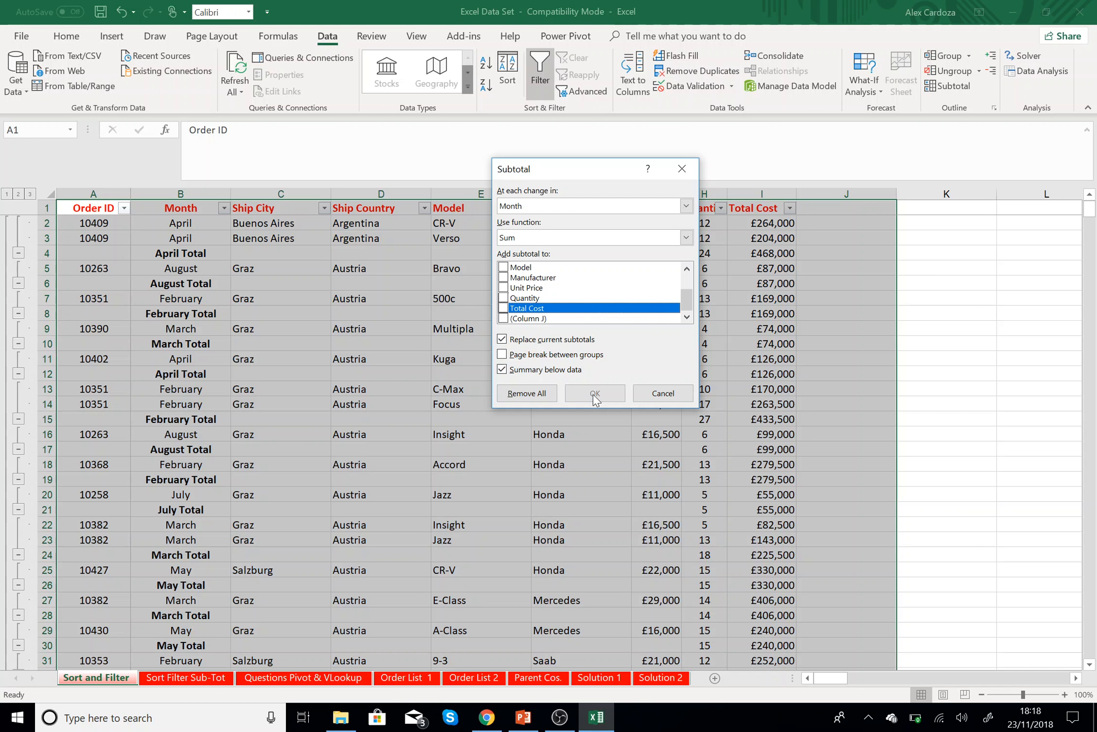
{"action": "left_click", "coordinate": [534, 395]}
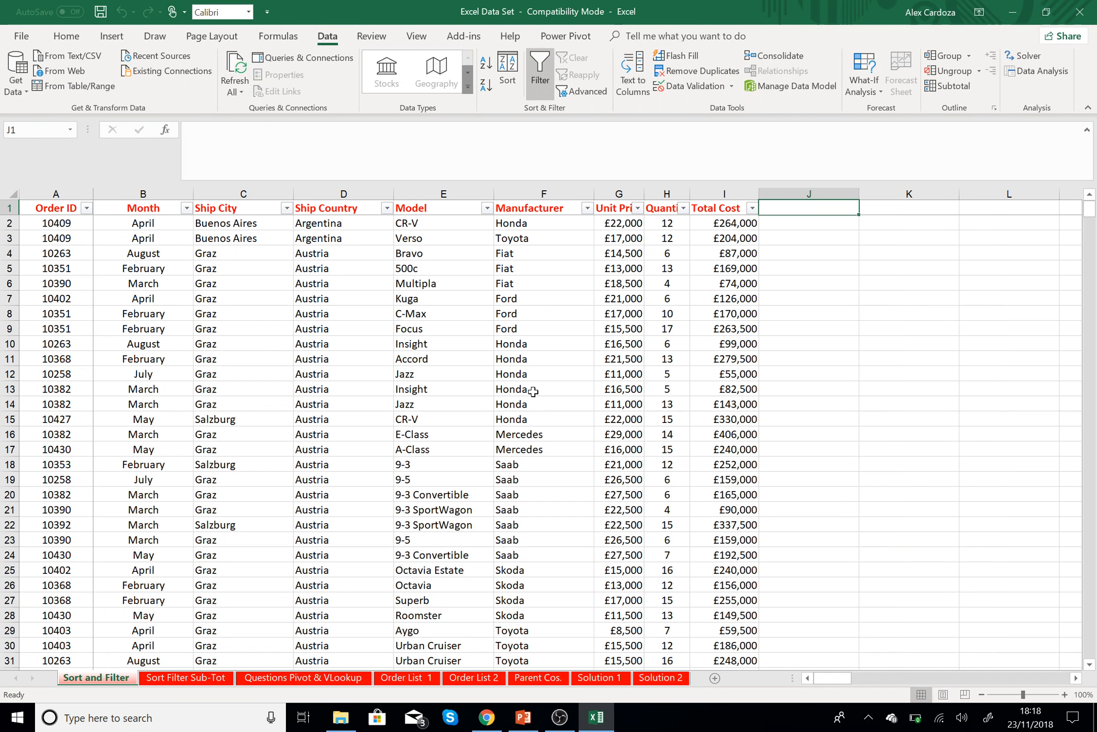
- Sort the orders by Month from A to Z and look over the sorted rows
{"action": "left_click", "coordinate": [228, 328]}
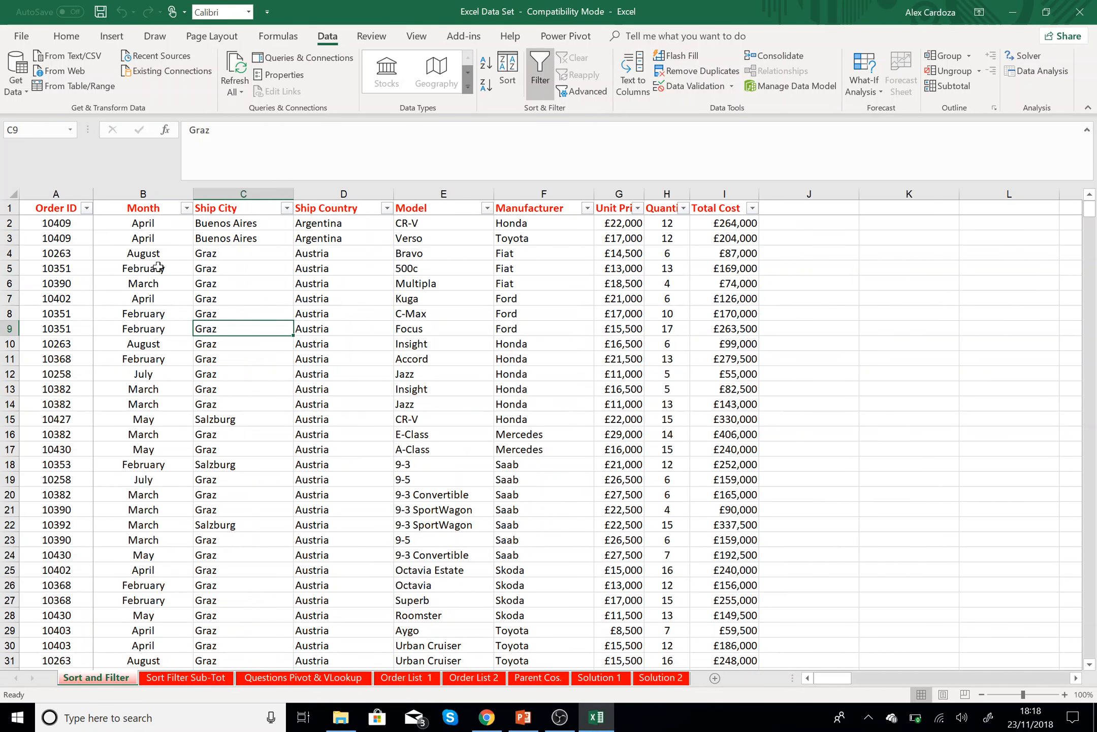
{"action": "left_click", "coordinate": [186, 207]}
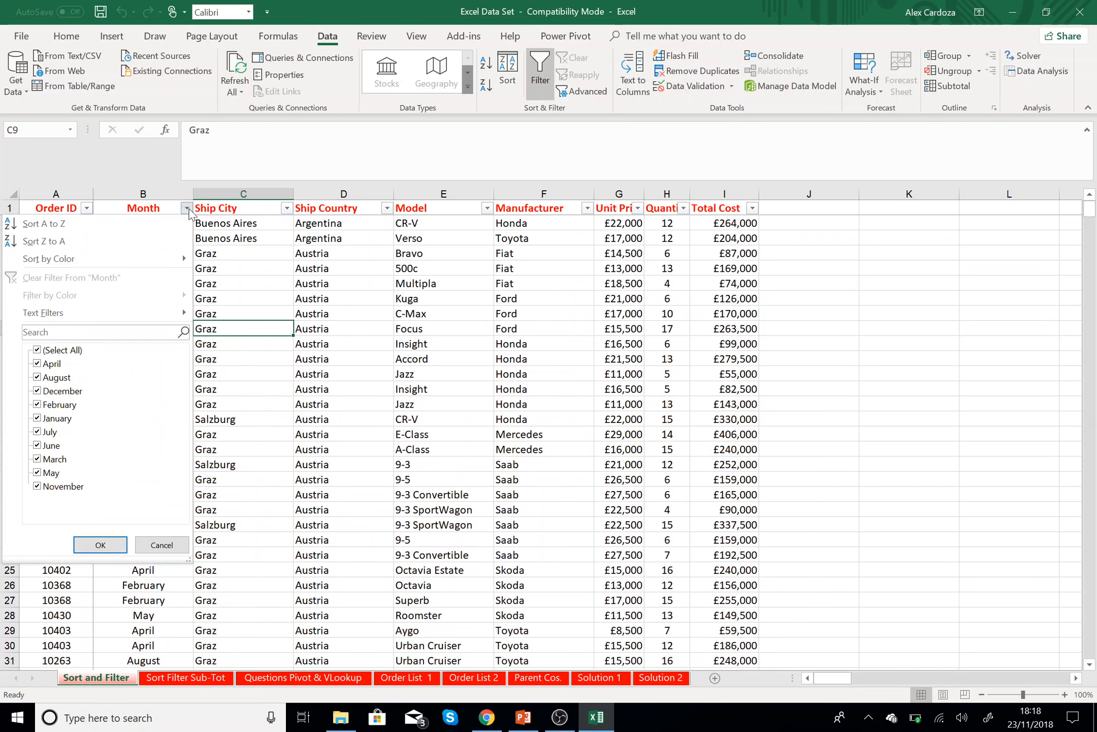
{"action": "left_click", "coordinate": [82, 223]}
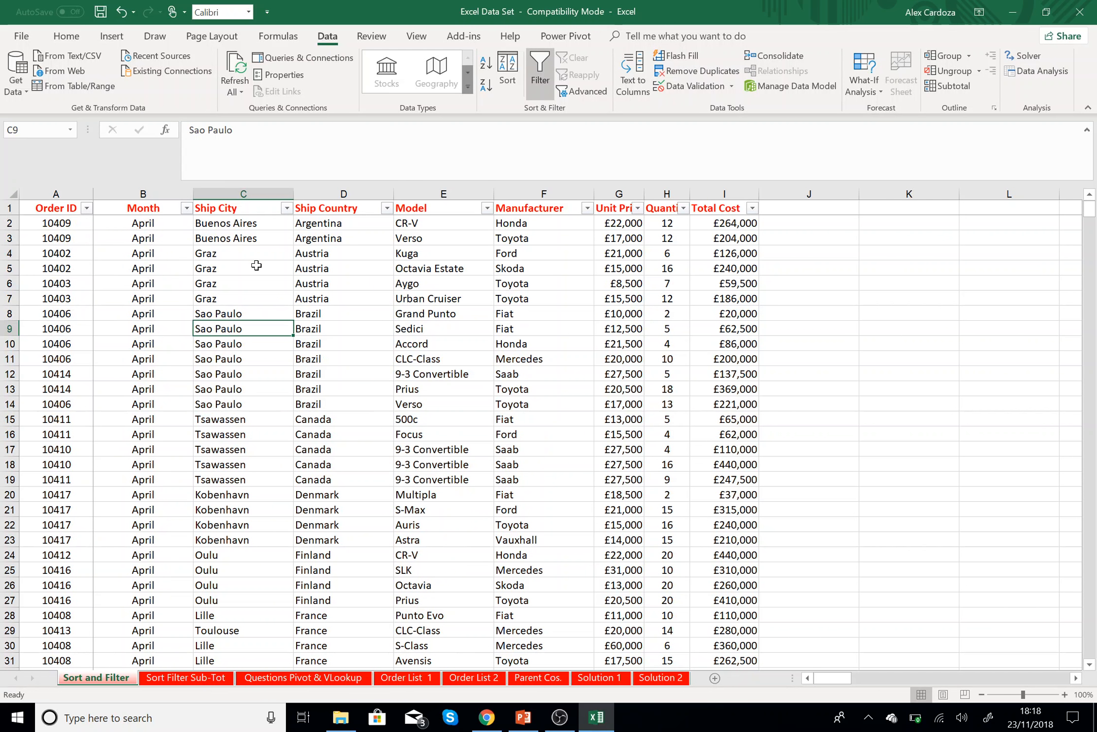
{"action": "left_click", "coordinate": [256, 265]}
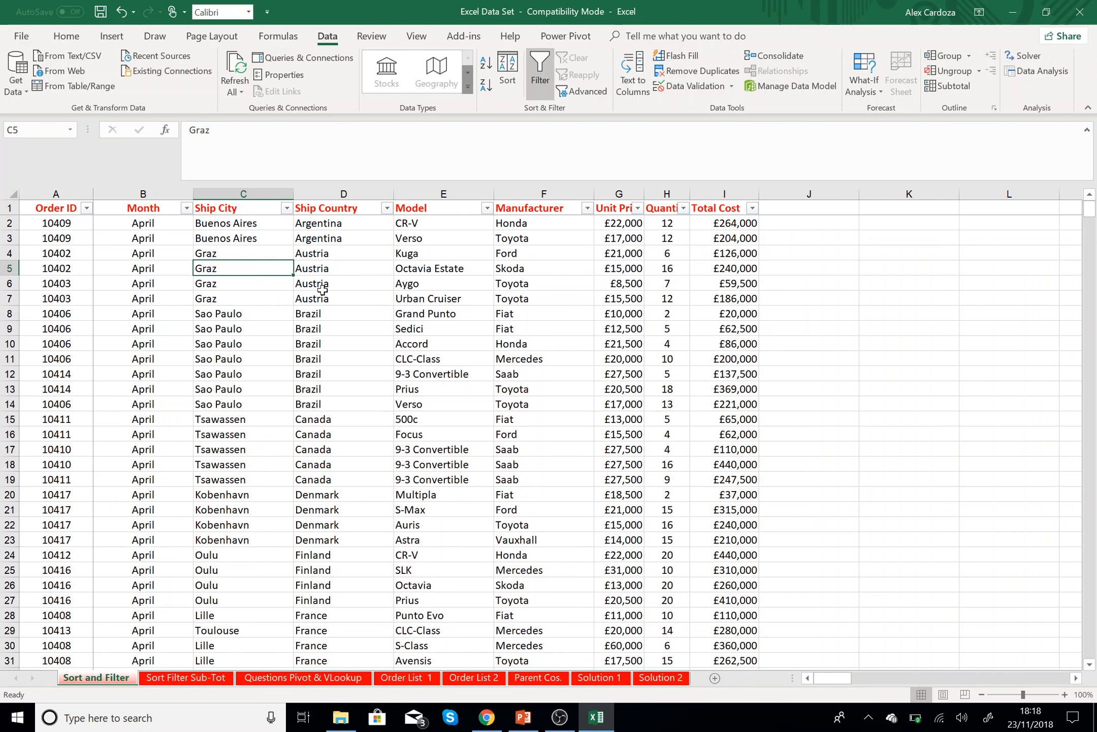
{"action": "scroll", "coordinate": [326, 375], "scroll_direction": "down", "scroll_amount": 5}
{"action": "scroll", "coordinate": [326, 376], "scroll_direction": "down", "scroll_amount": 2}
{"action": "scroll", "coordinate": [321, 371], "scroll_direction": "up", "scroll_amount": 7}
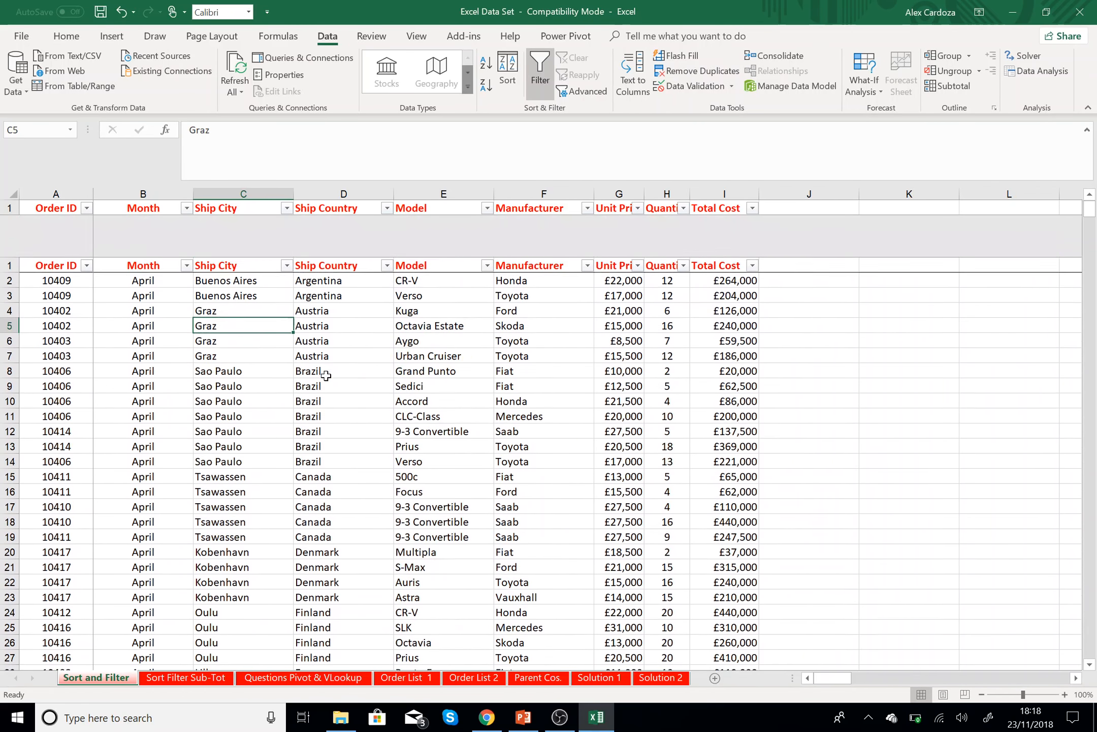
{"action": "left_click", "coordinate": [322, 359]}
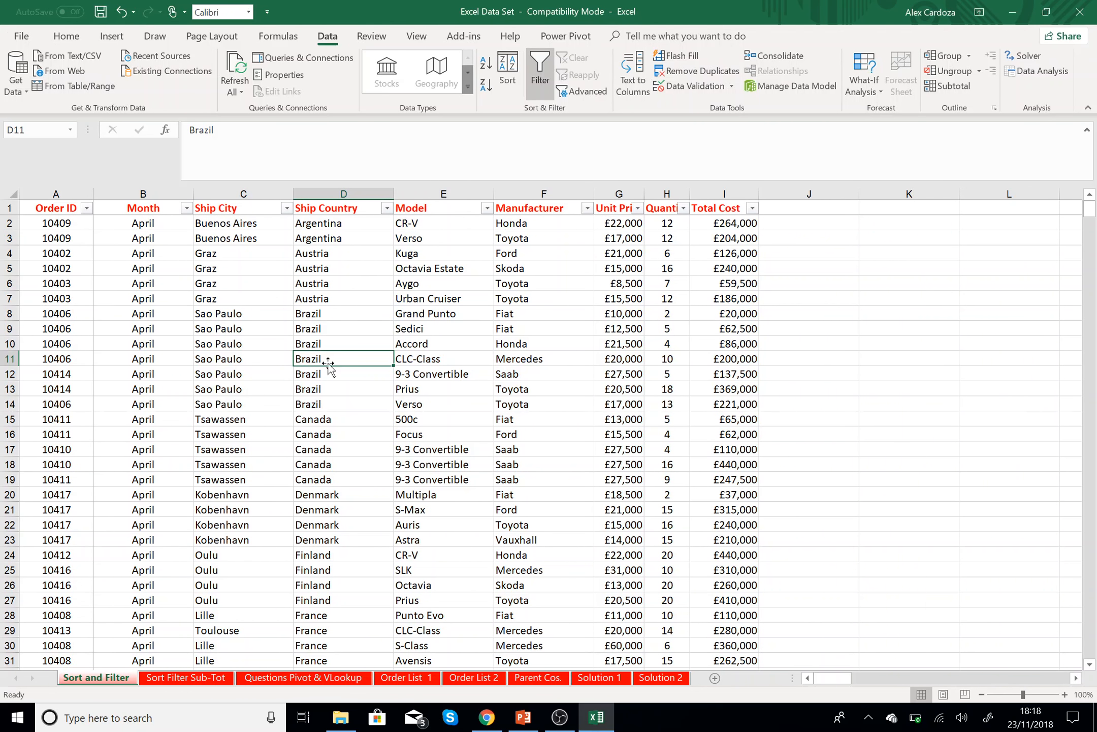
- Subtotal the sorted orders at each change in Month, summing Quantity and Total Cost, and select the April Total label
{"action": "left_click", "coordinate": [953, 89]}
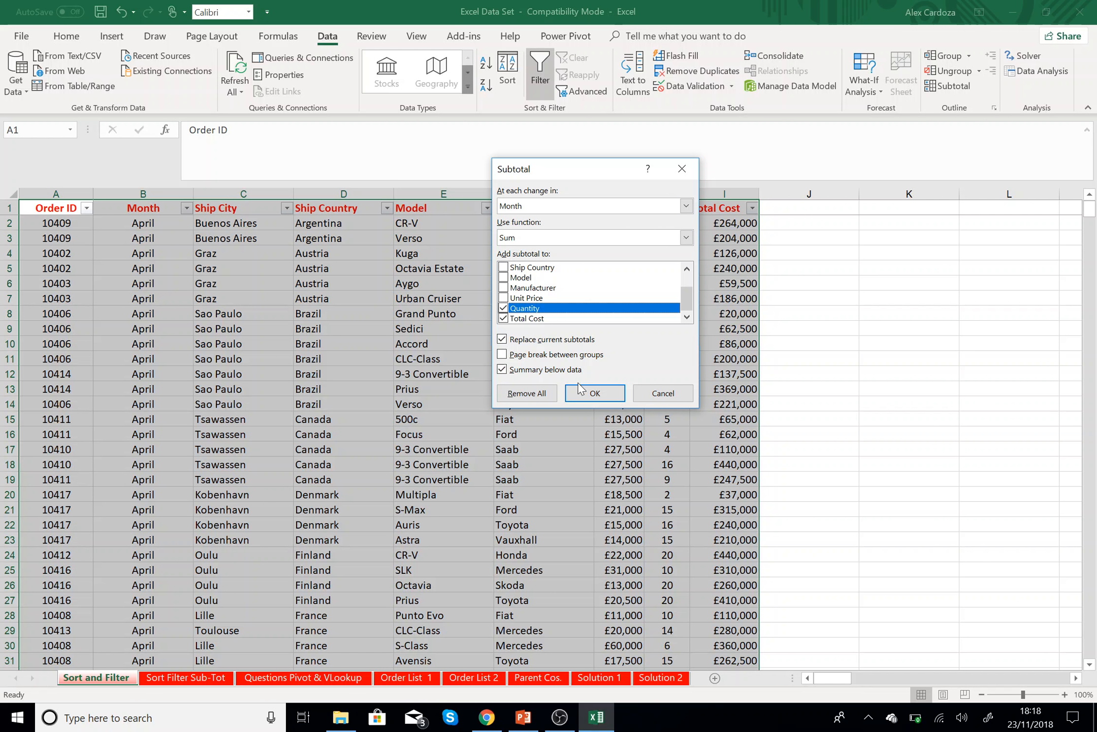
{"action": "left_click", "coordinate": [589, 394]}
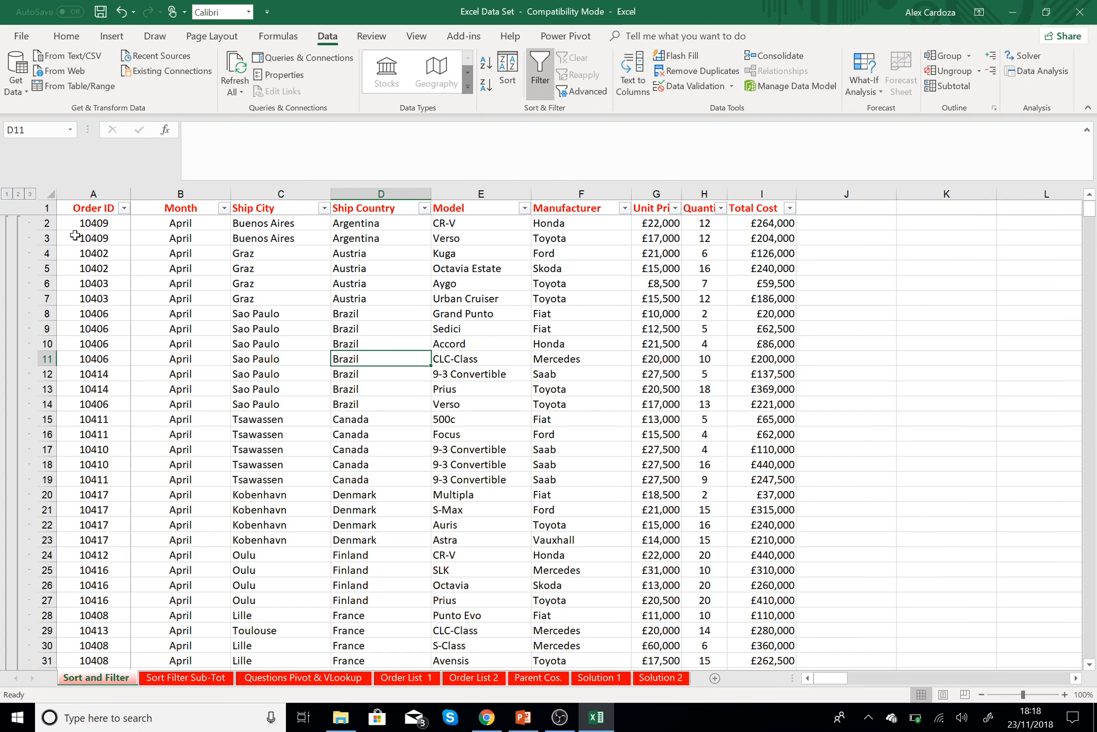
{"action": "left_click", "coordinate": [152, 253]}
{"action": "scroll", "coordinate": [142, 274], "scroll_direction": "down", "scroll_amount": 10}
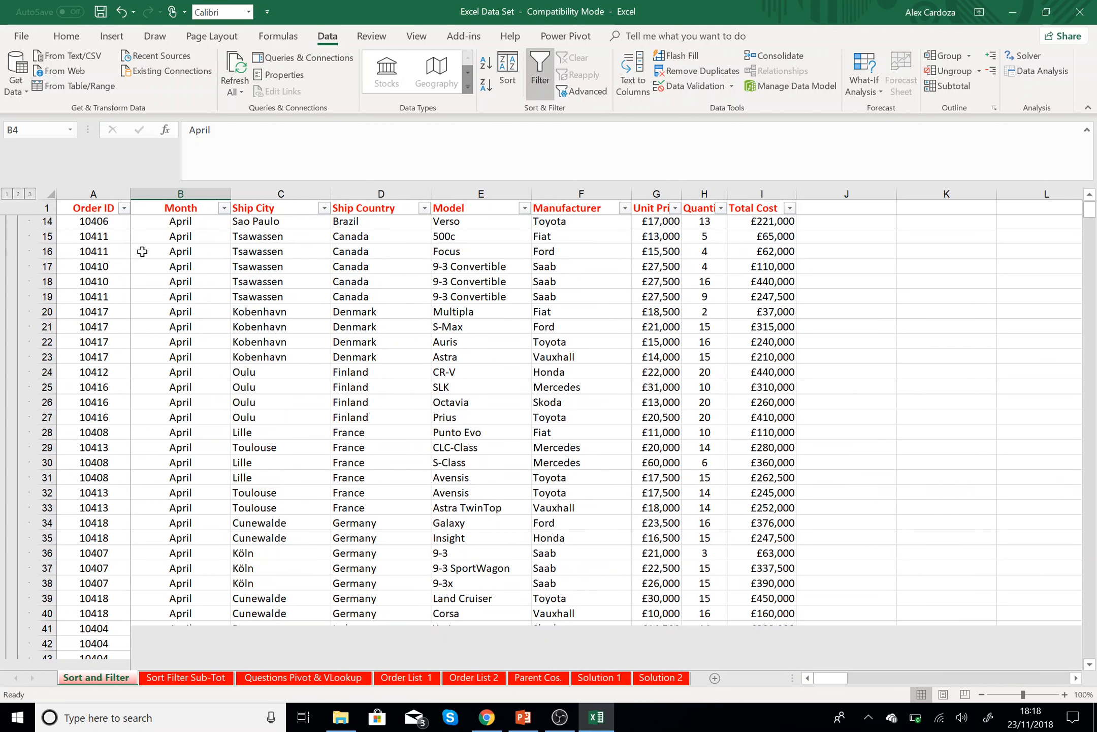
{"action": "left_click", "coordinate": [186, 555]}
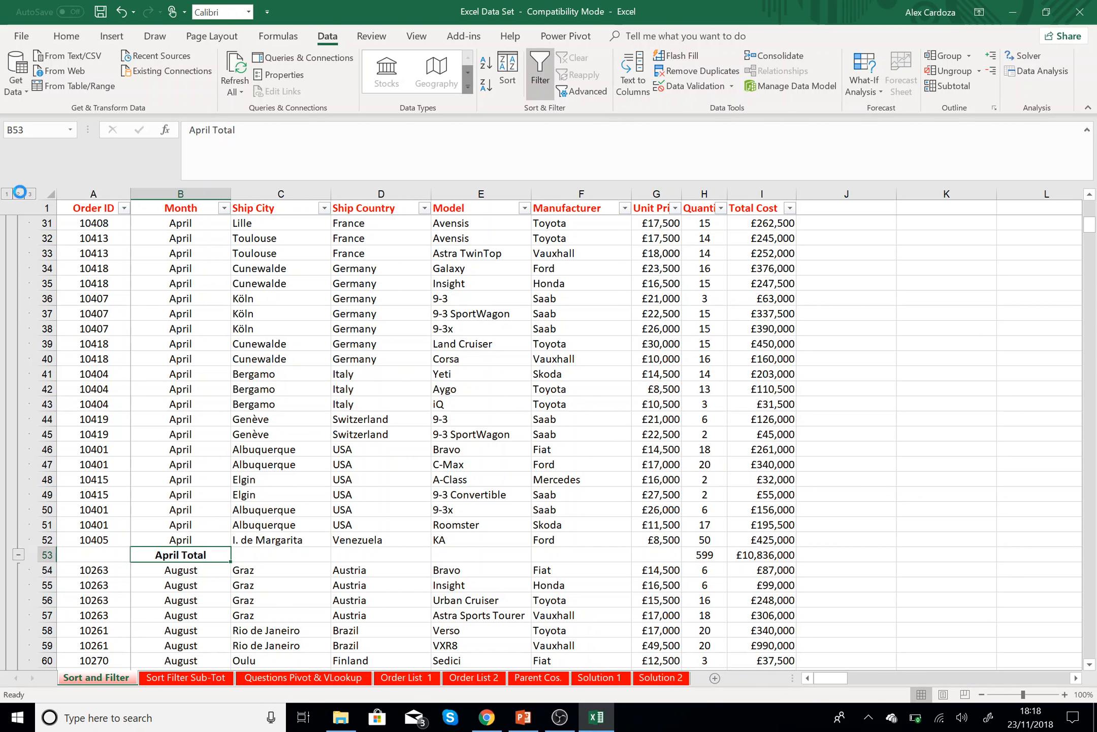
- Collapse the outline to show only the month subtotals and the grand total
{"action": "left_click", "coordinate": [18, 193]}
{"action": "scroll", "coordinate": [316, 351], "scroll_direction": "up", "scroll_amount": 1}
{"action": "scroll", "coordinate": [215, 318], "scroll_direction": "down", "scroll_amount": 1}
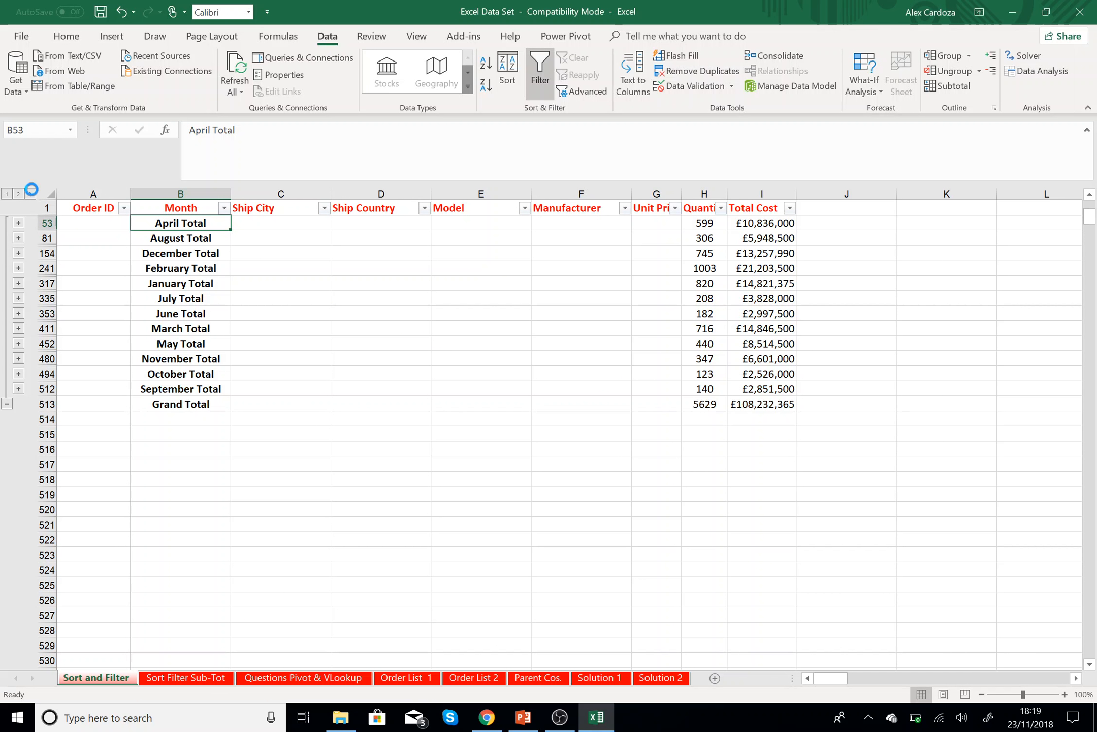
- Expand the outline to show every row and sort the orders by Ship Country from A to Z, accepting the removal of the subtotals
{"action": "left_click", "coordinate": [30, 193]}
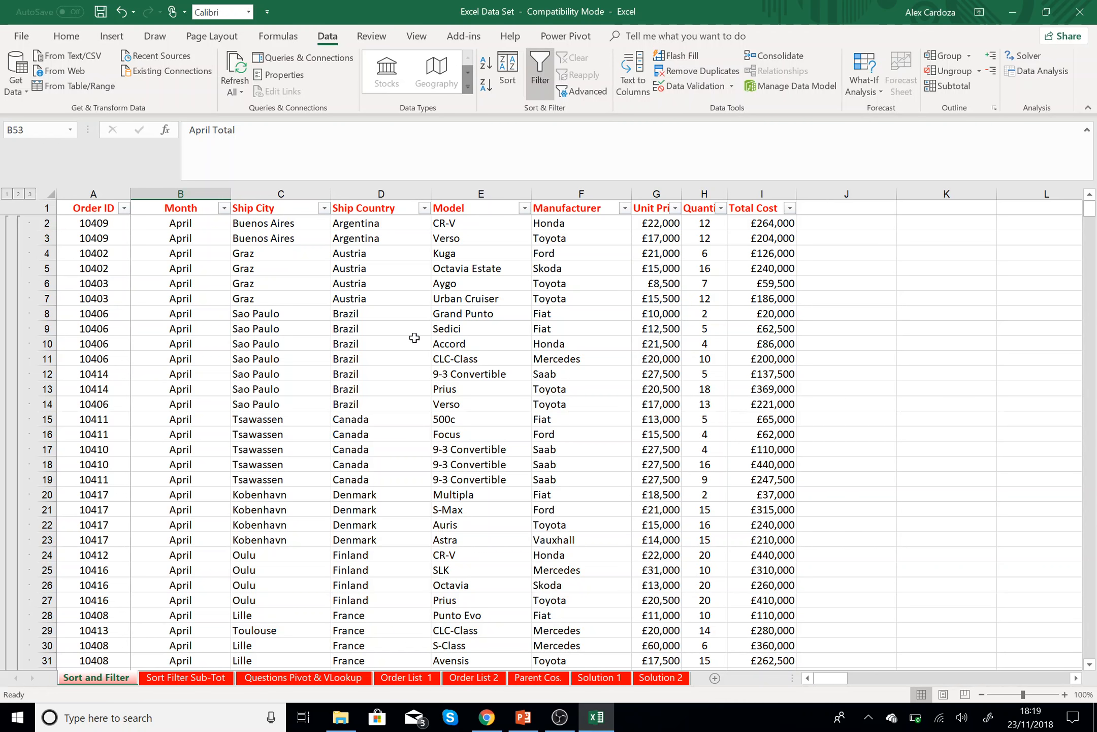
{"action": "left_click", "coordinate": [308, 358]}
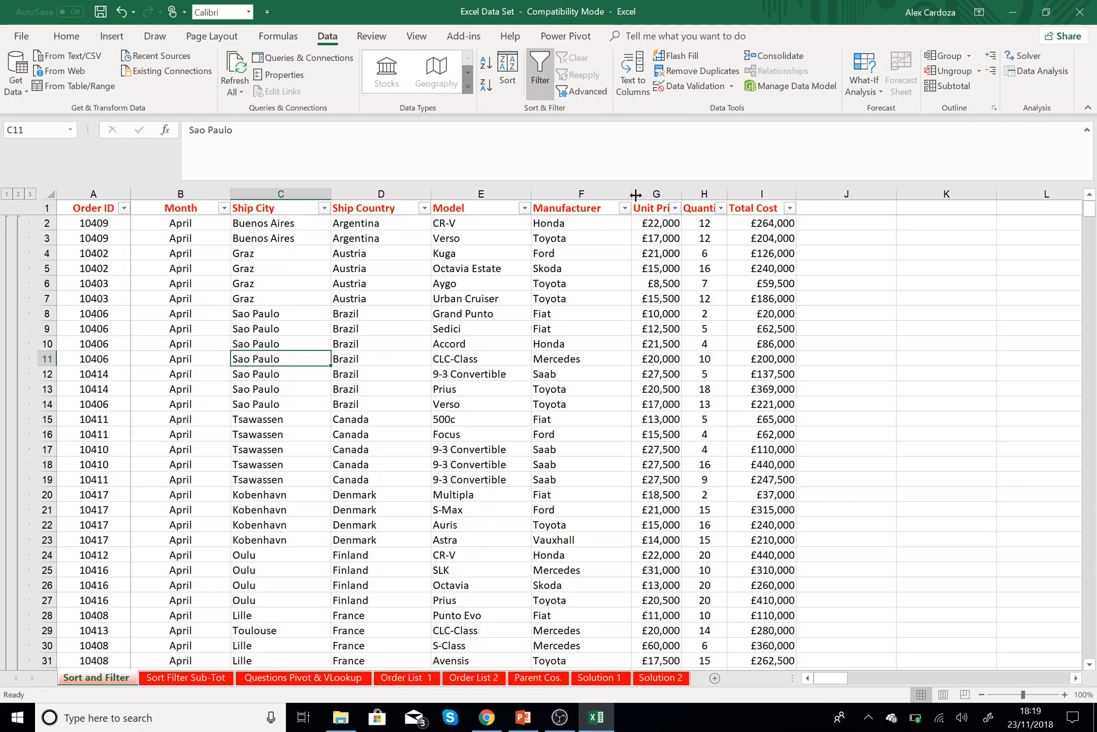
{"action": "left_click", "coordinate": [424, 207]}
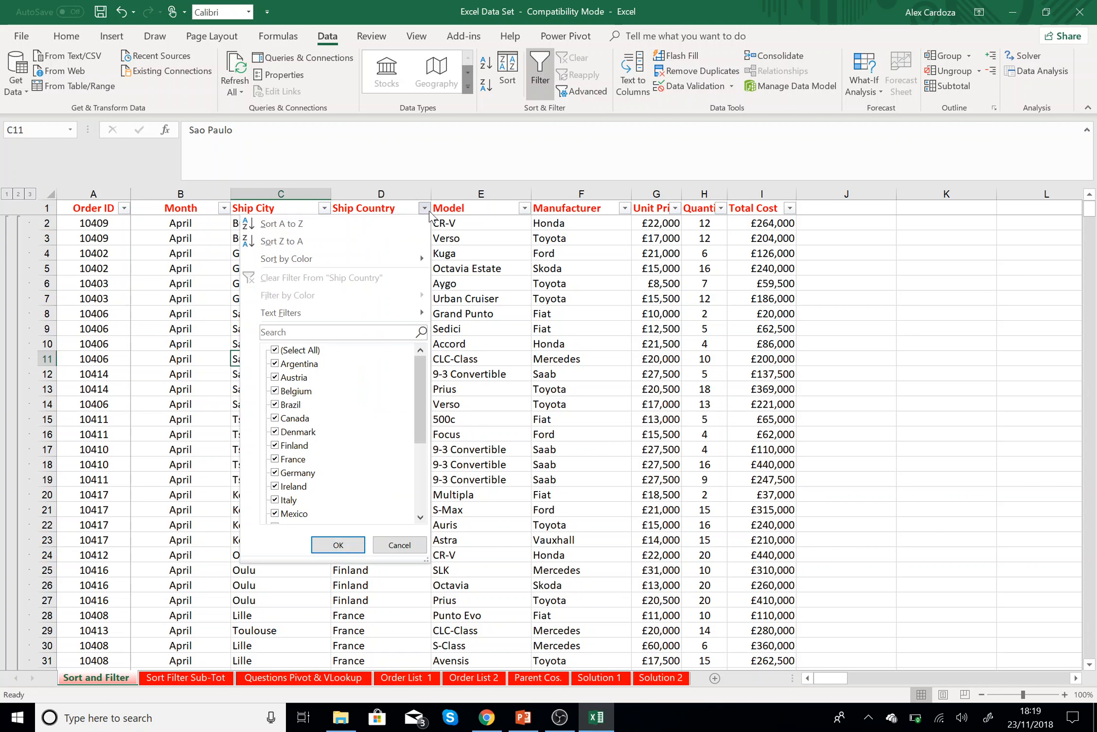
{"action": "left_click", "coordinate": [297, 225]}
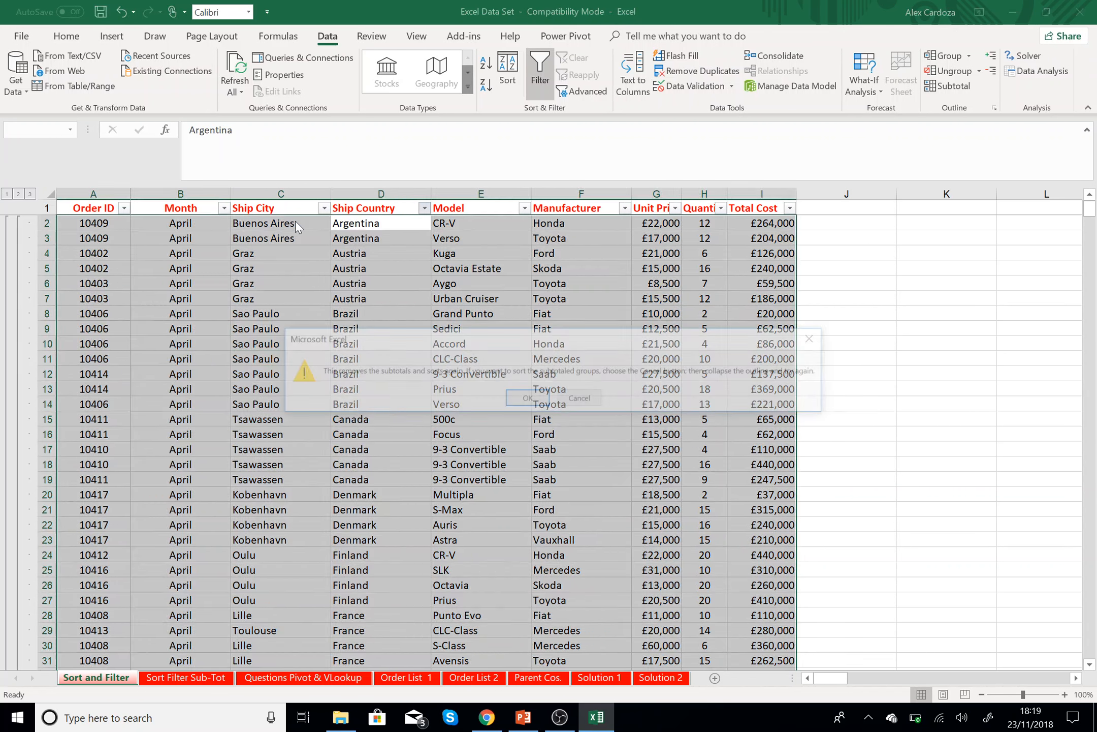
{"action": "left_click", "coordinate": [527, 399]}
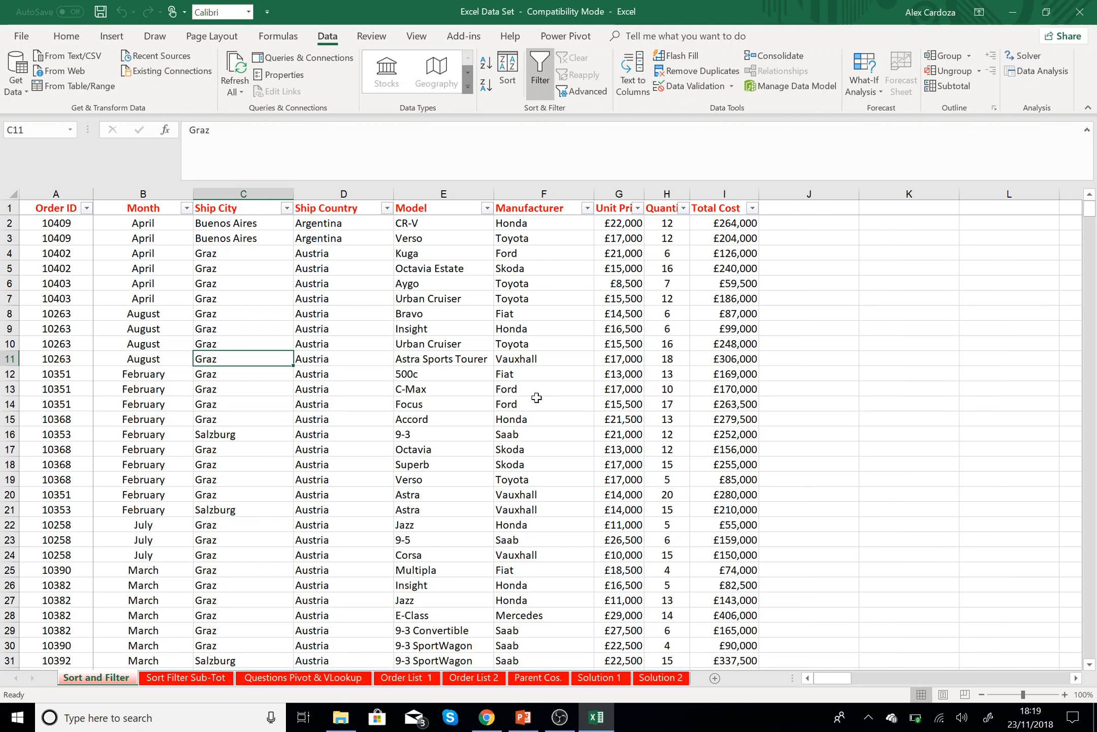
{"action": "left_click", "coordinate": [313, 265]}
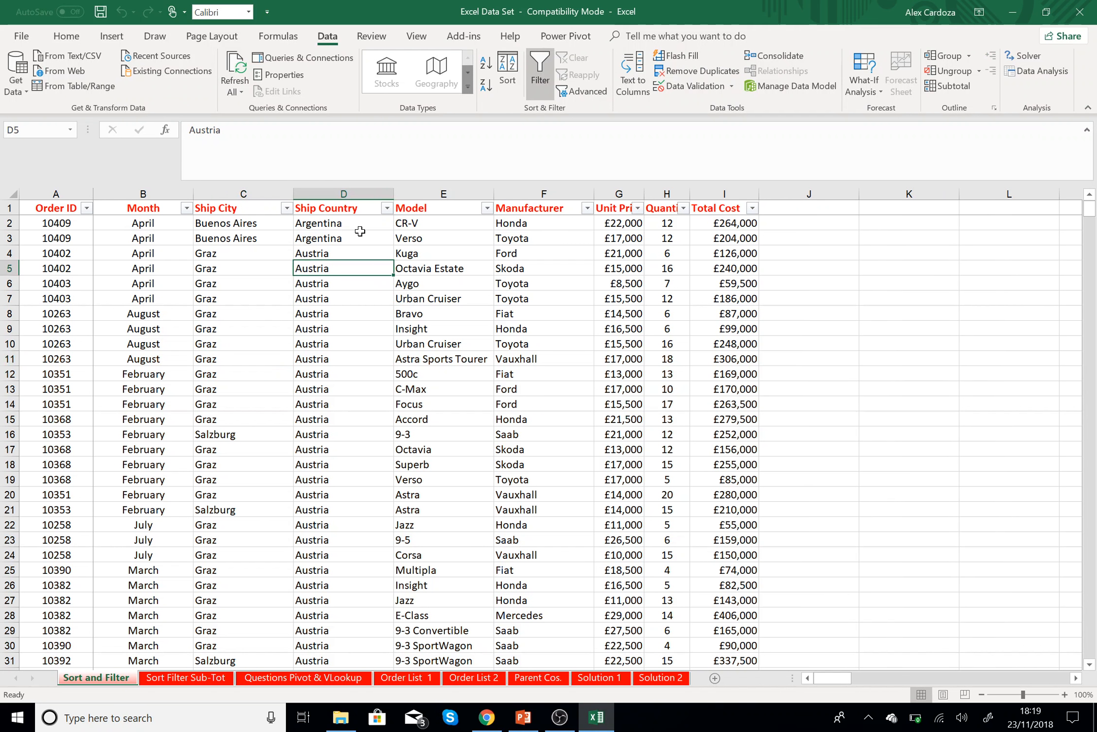
{"action": "left_click", "coordinate": [387, 208]}
{"action": "left_click", "coordinate": [244, 223]}
- Subtotal the sorted orders at each change in Ship Country, summing Quantity and Total Cost, and look over the country totals
{"action": "left_click", "coordinate": [950, 87]}
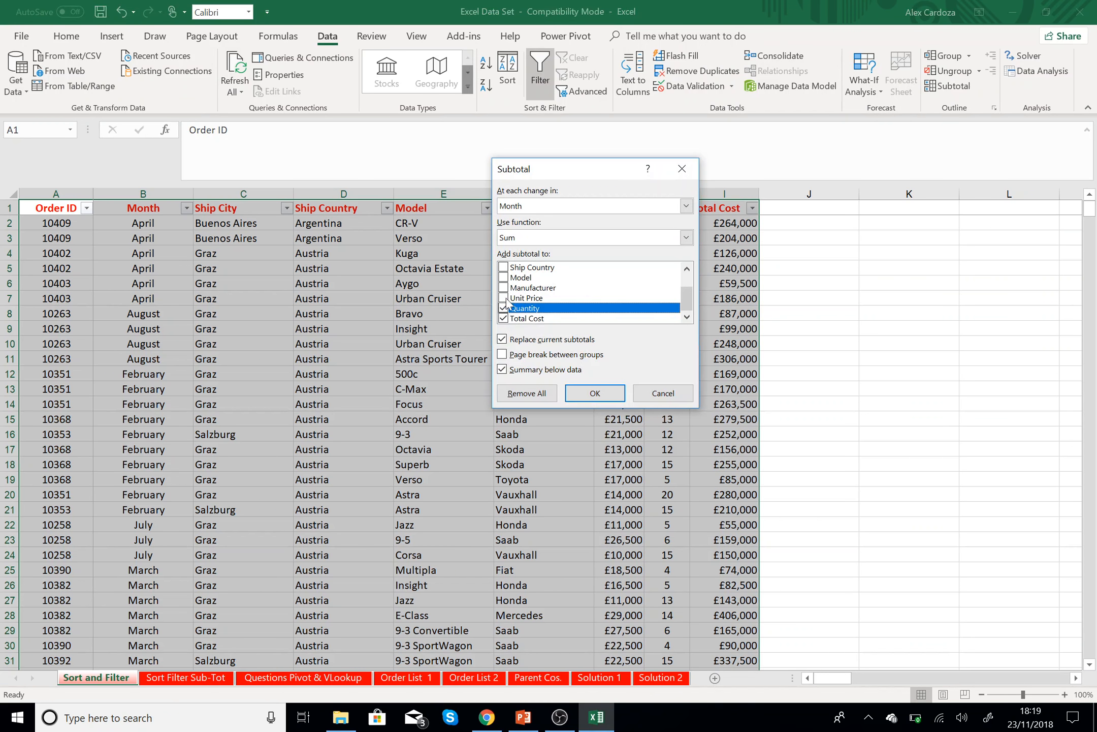
{"action": "left_click", "coordinate": [686, 205]}
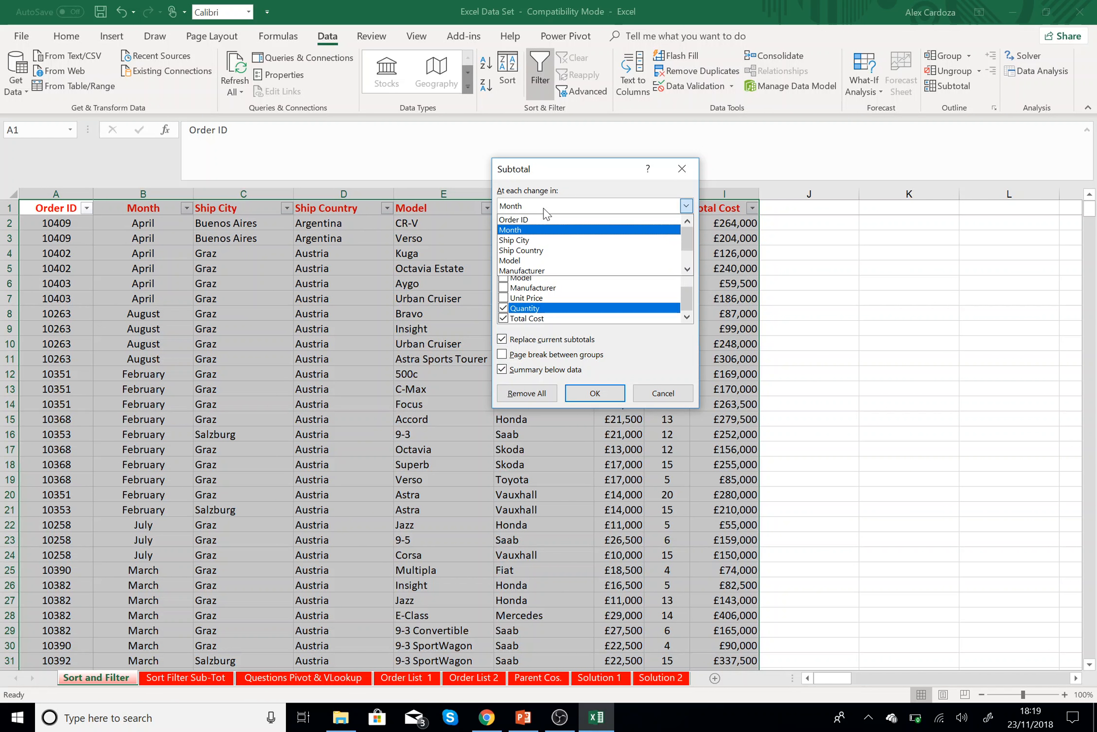
{"action": "left_click", "coordinate": [548, 251]}
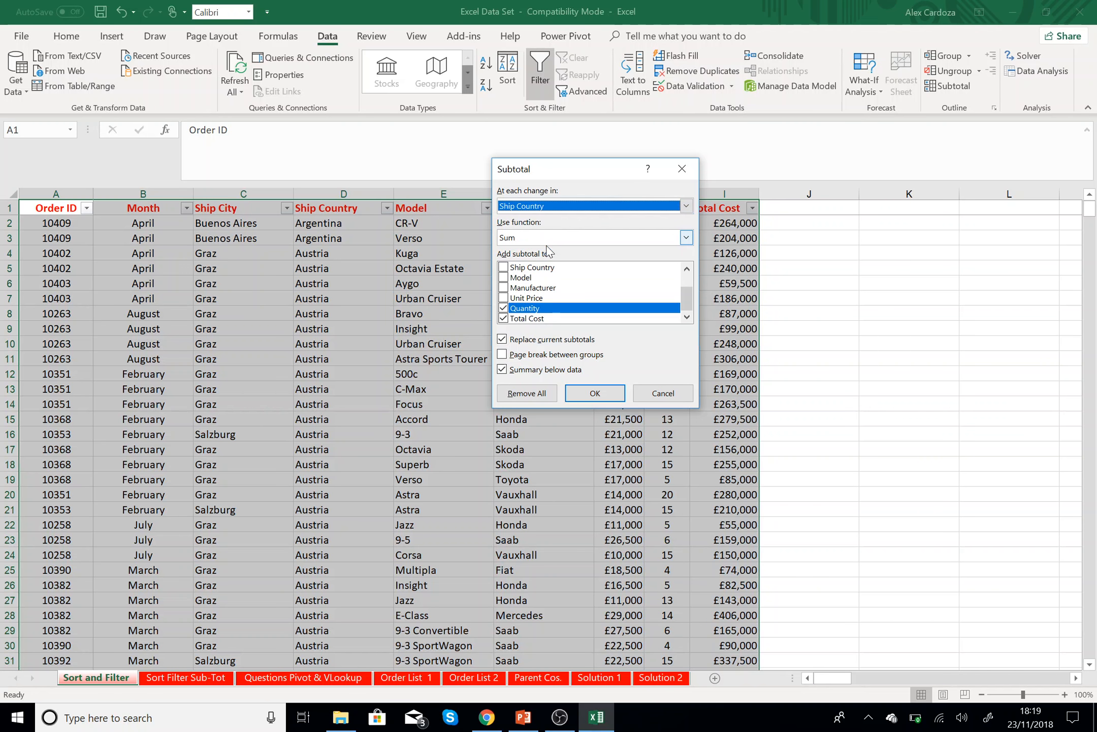
{"action": "left_click", "coordinate": [595, 394]}
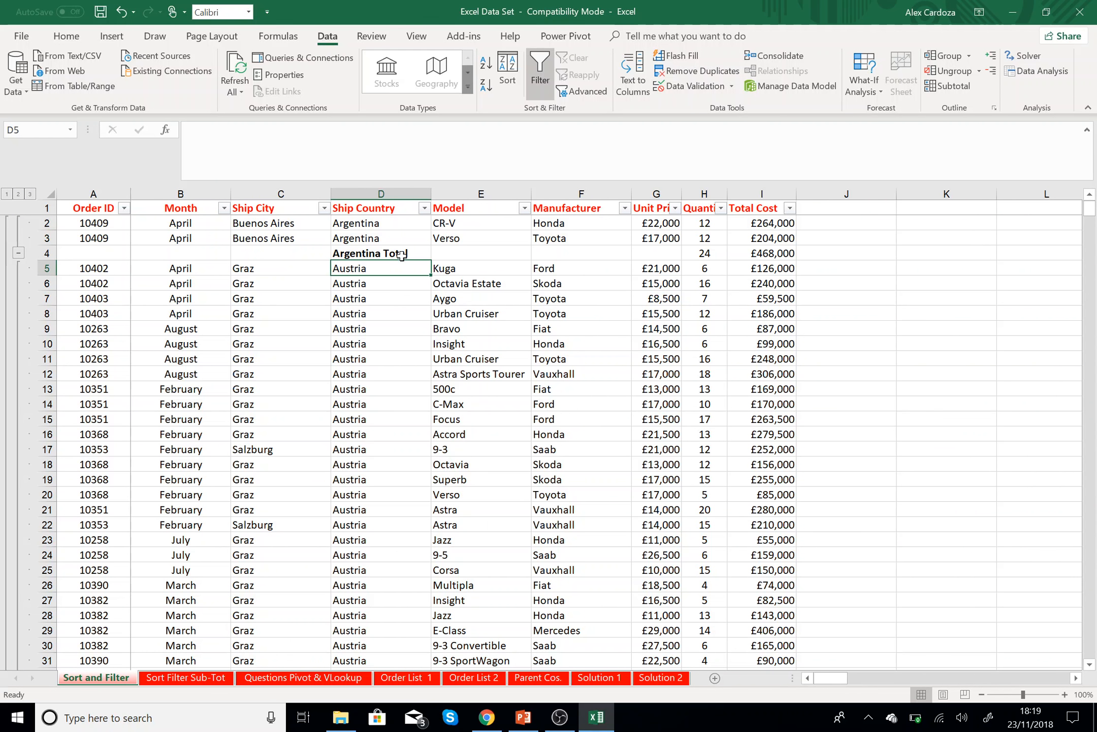
{"action": "left_click", "coordinate": [401, 255]}
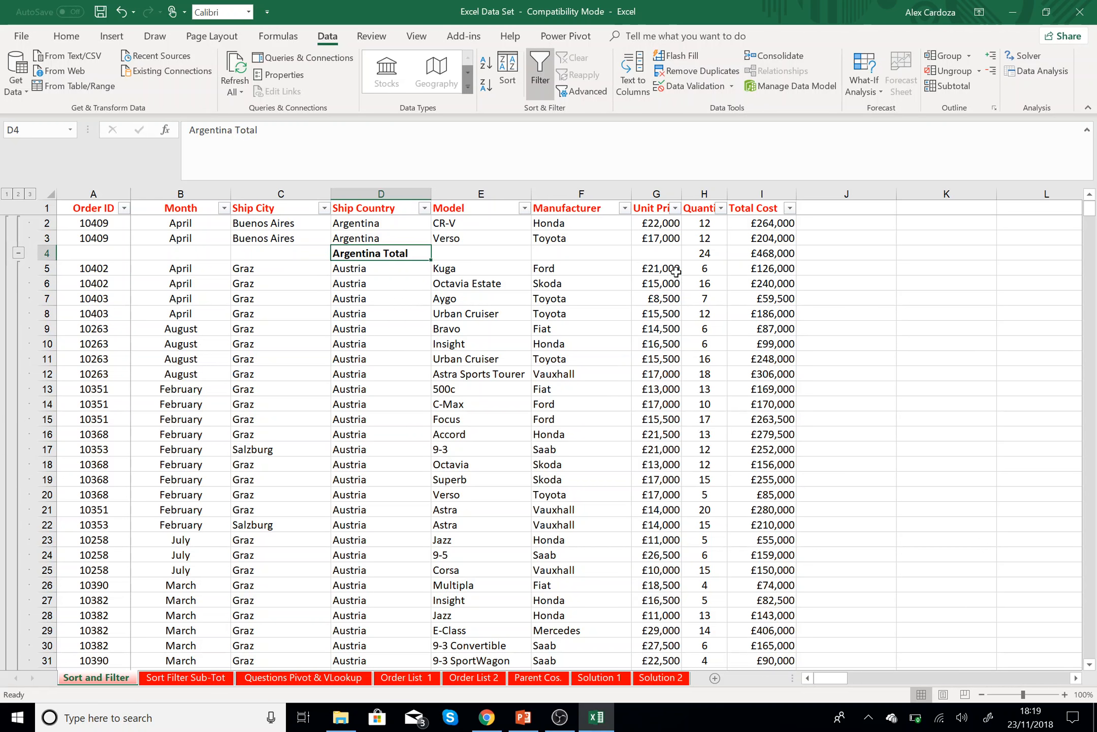
{"action": "scroll", "coordinate": [212, 330], "scroll_direction": "down", "scroll_amount": 11}
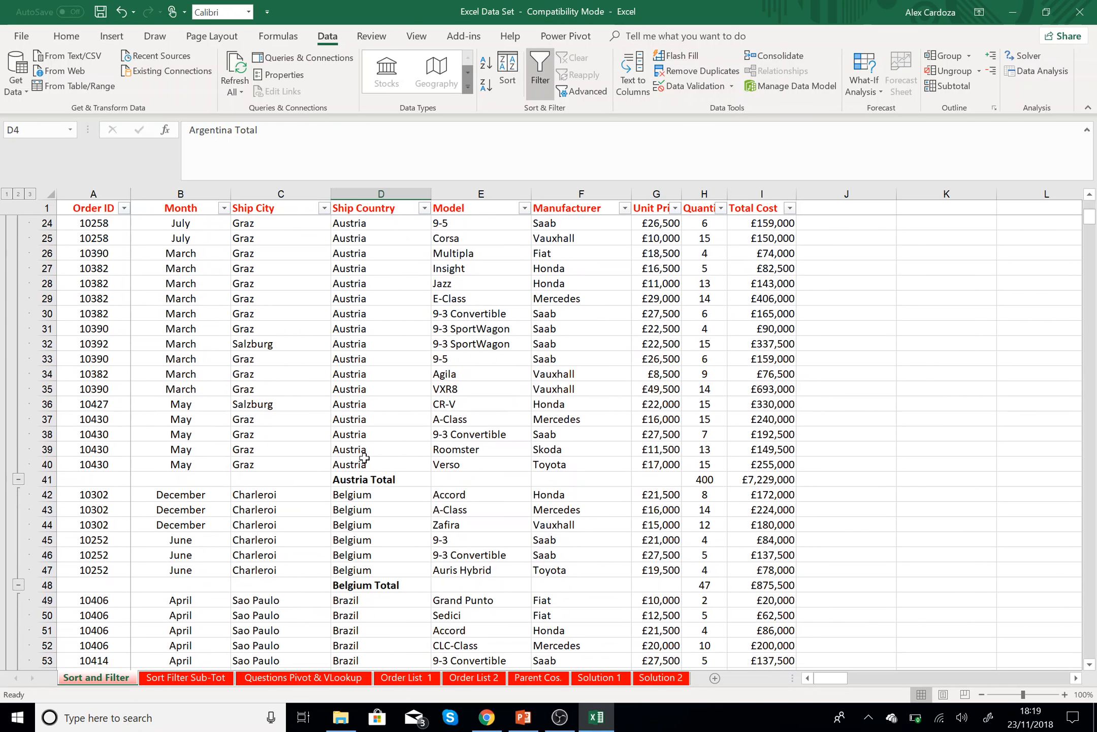
{"action": "scroll", "coordinate": [365, 458], "scroll_direction": "down", "scroll_amount": 15}
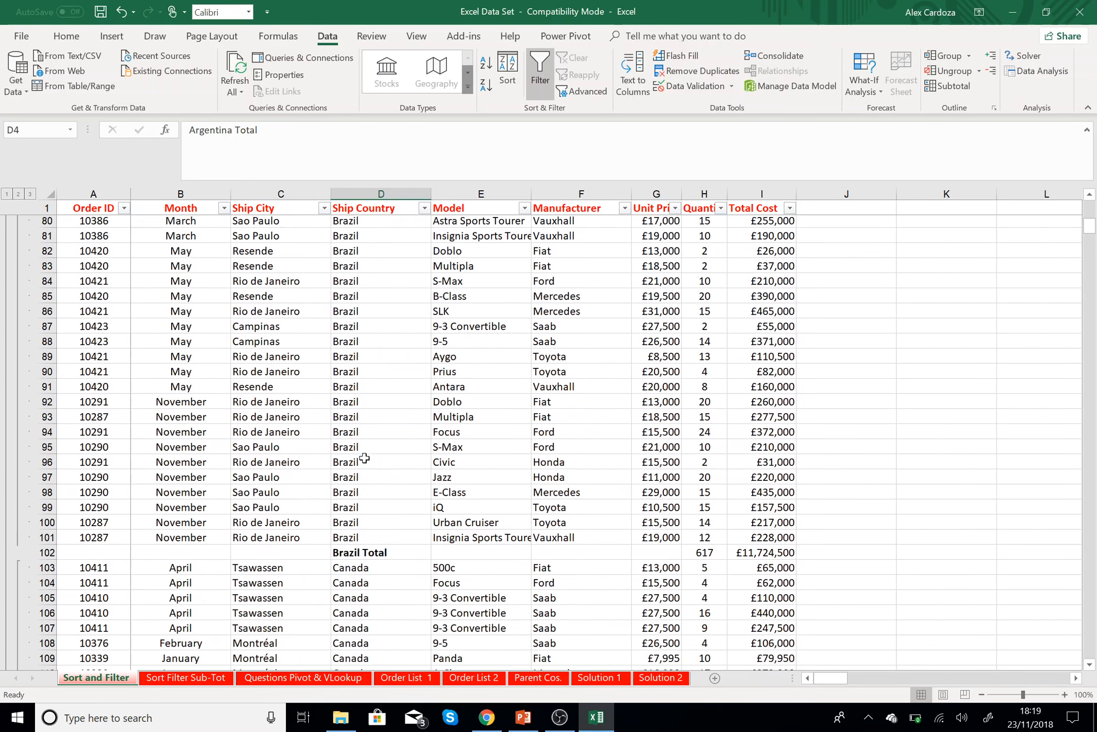
{"action": "scroll", "coordinate": [364, 457], "scroll_direction": "up", "scroll_amount": 15}
{"action": "scroll", "coordinate": [364, 458], "scroll_direction": "up", "scroll_amount": 11}
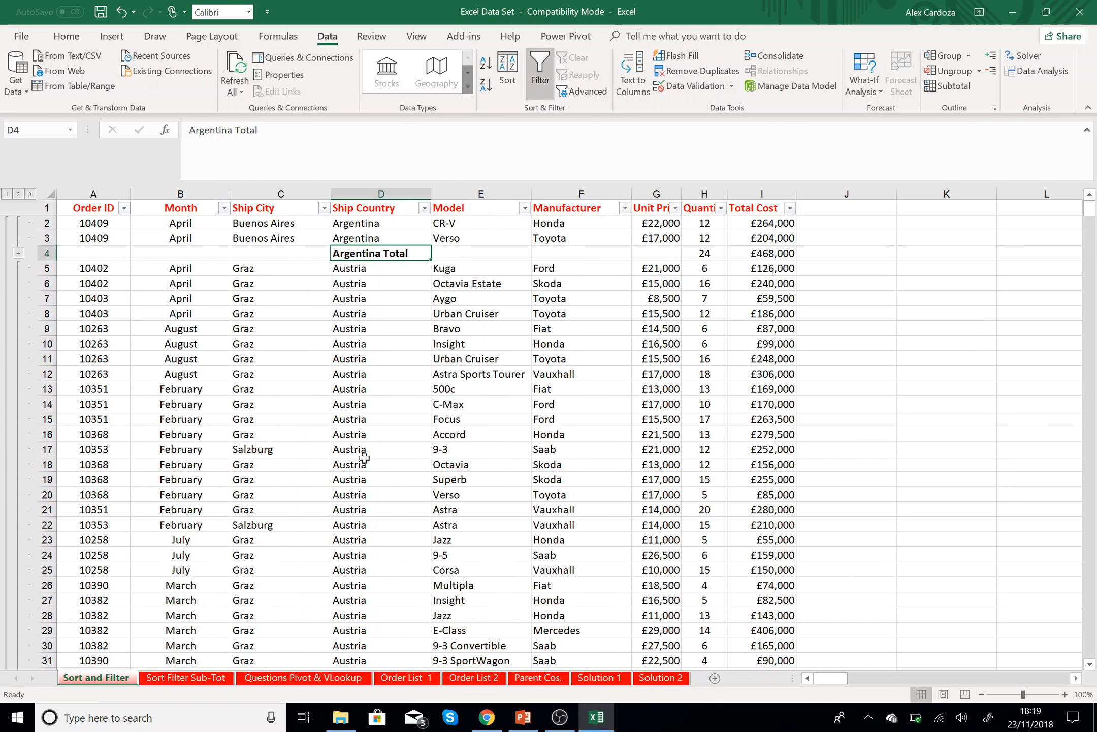
{"action": "left_click", "coordinate": [559, 717]}
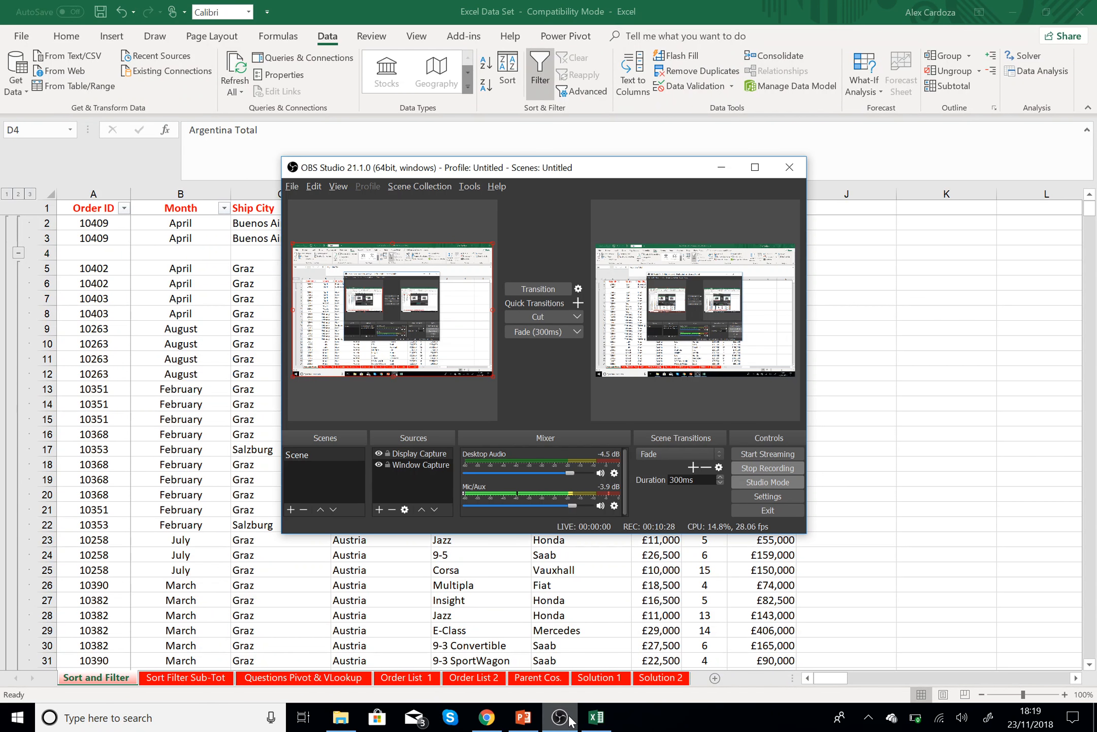